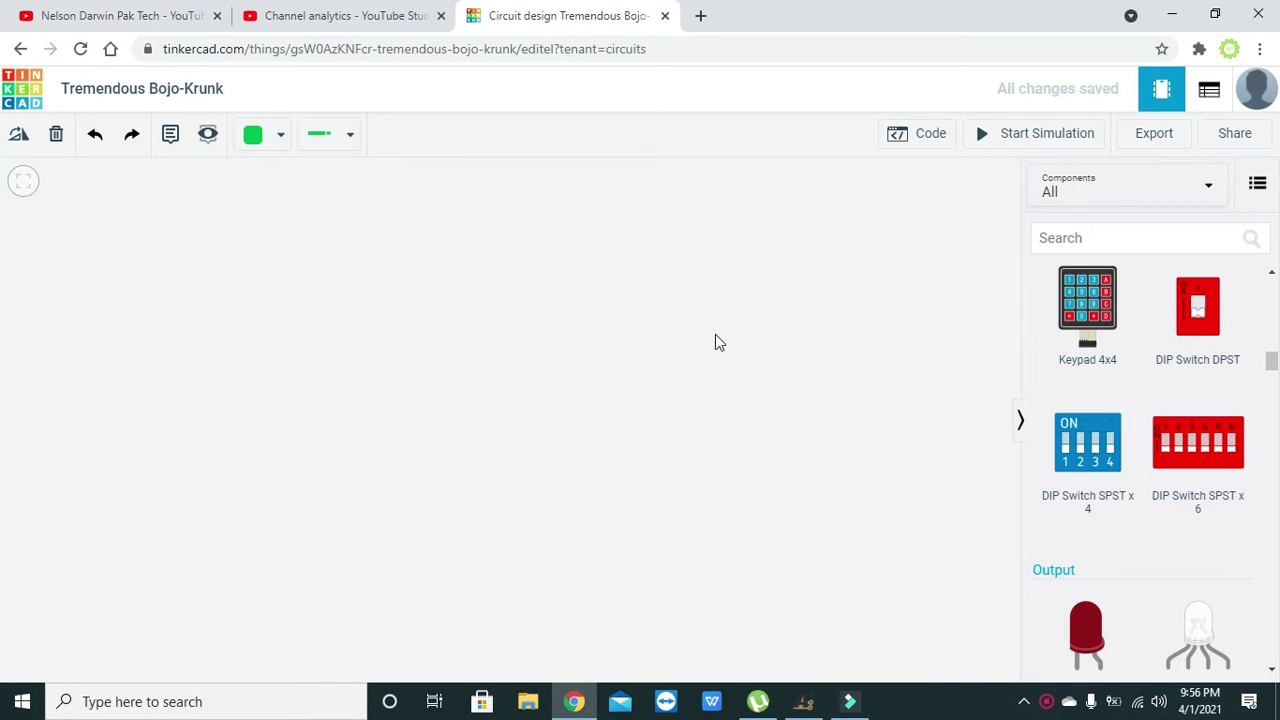
Search for '74hc32' and place the Quad OR gate chip on the canvas.
{"action": "left_click", "coordinate": [1133, 231]}
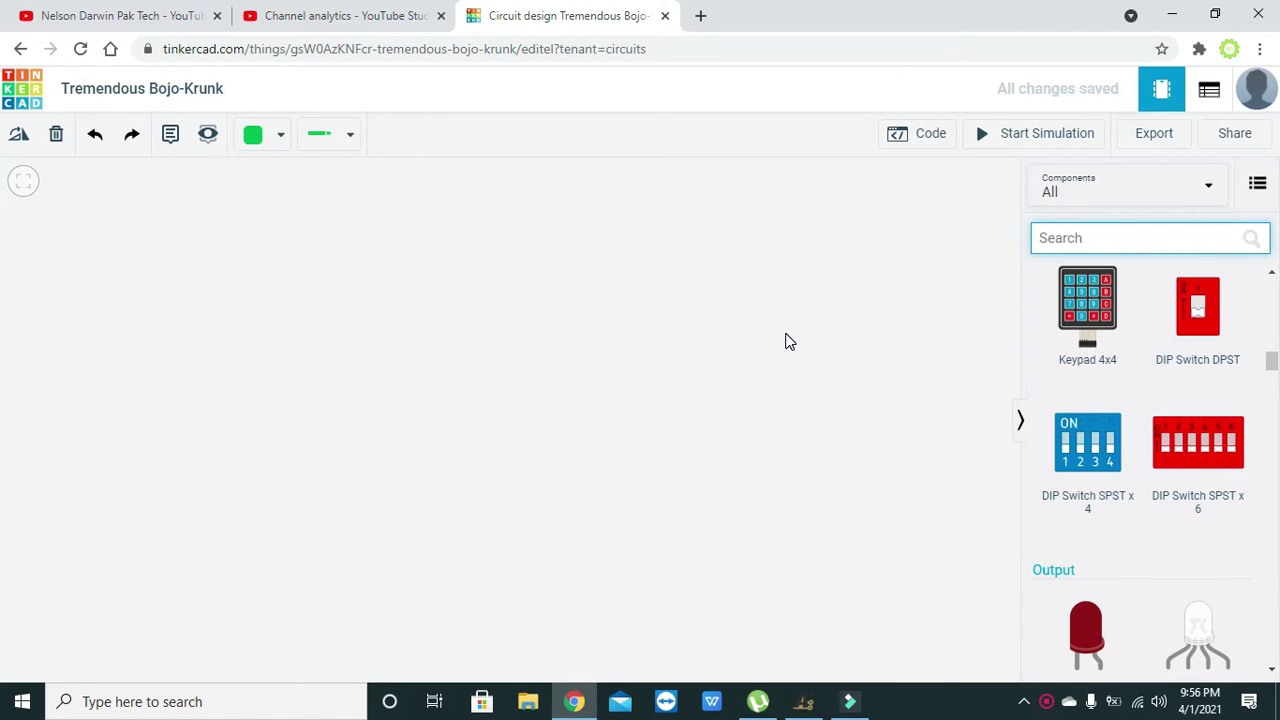
{"action": "left_click", "coordinate": [1084, 238]}
{"action": "left_click", "coordinate": [1084, 238]}
{"action": "type", "text": "74"}
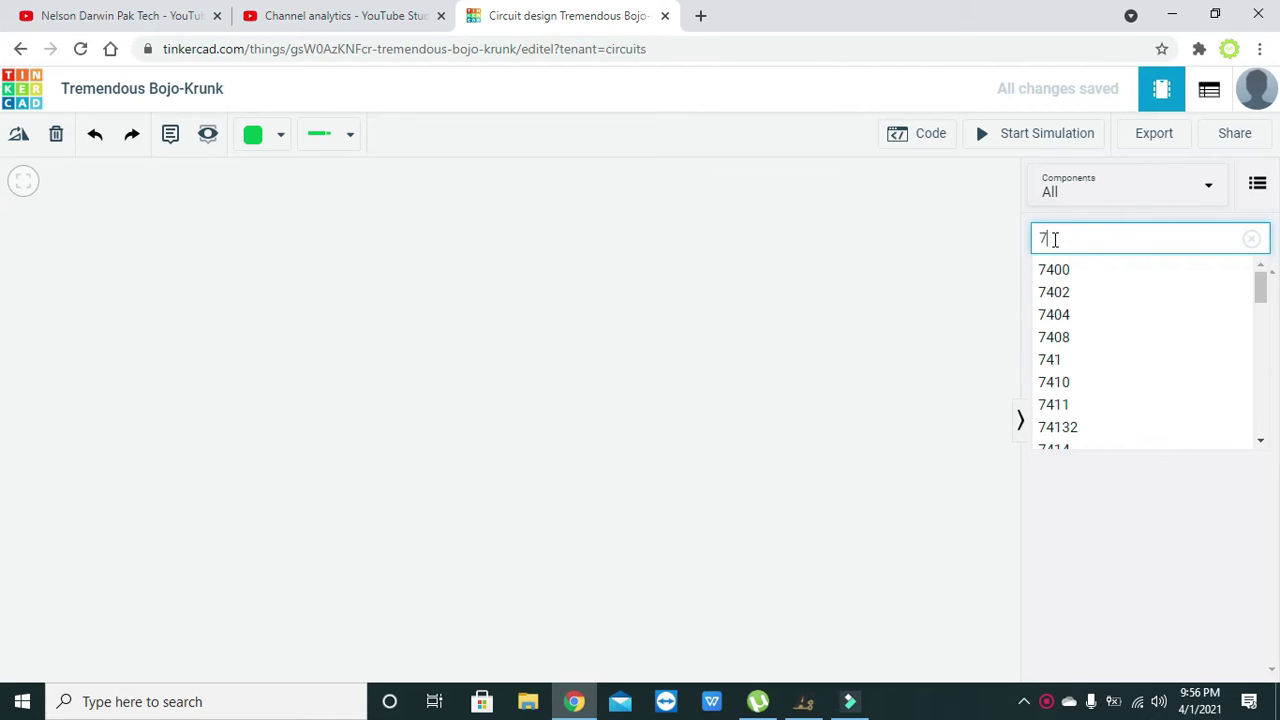
{"action": "type", "text": "hc3"}
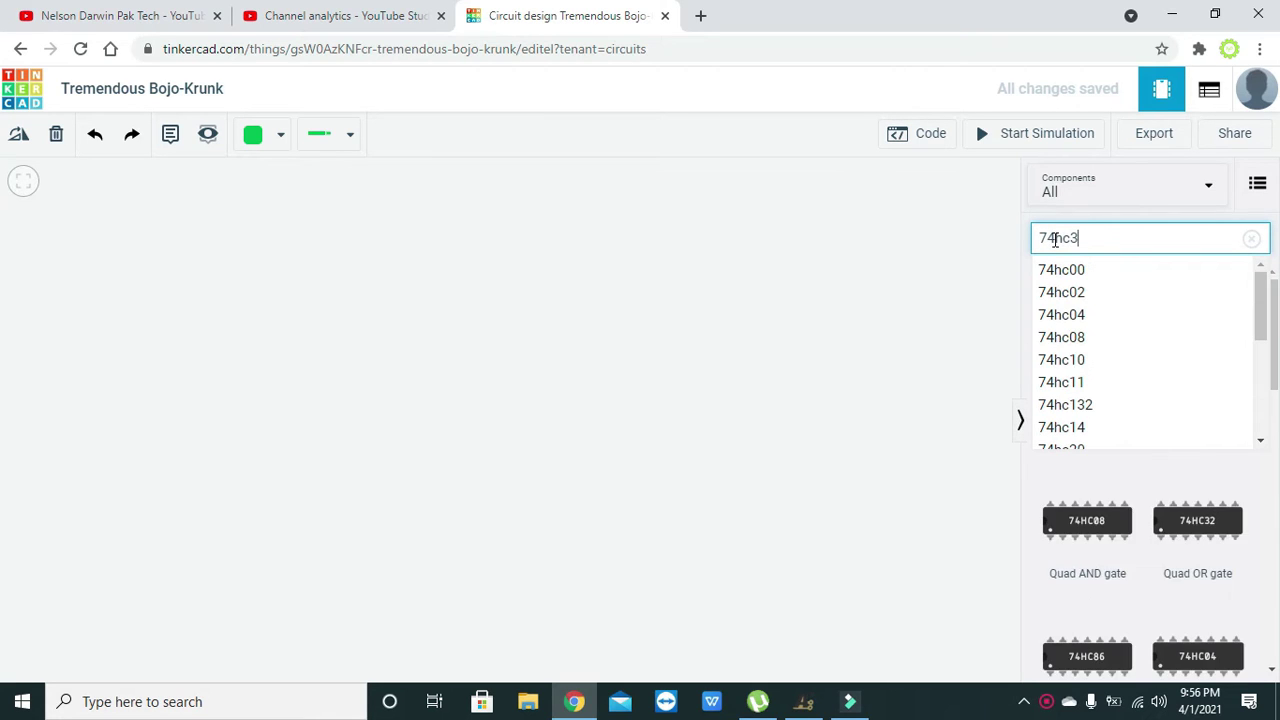
{"action": "type", "text": "2"}
{"action": "left_click", "coordinate": [994, 246]}
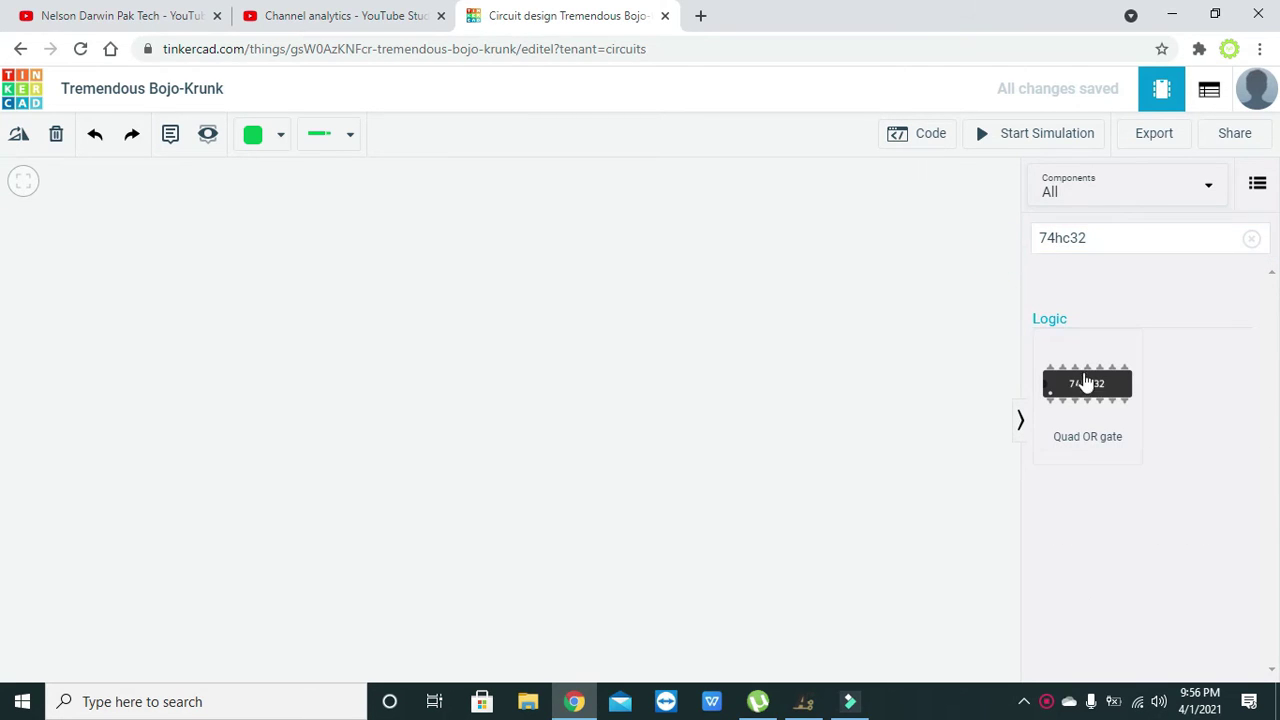
{"action": "left_click_drag", "start_coordinate": [1086, 382], "coordinate": [455, 388]}
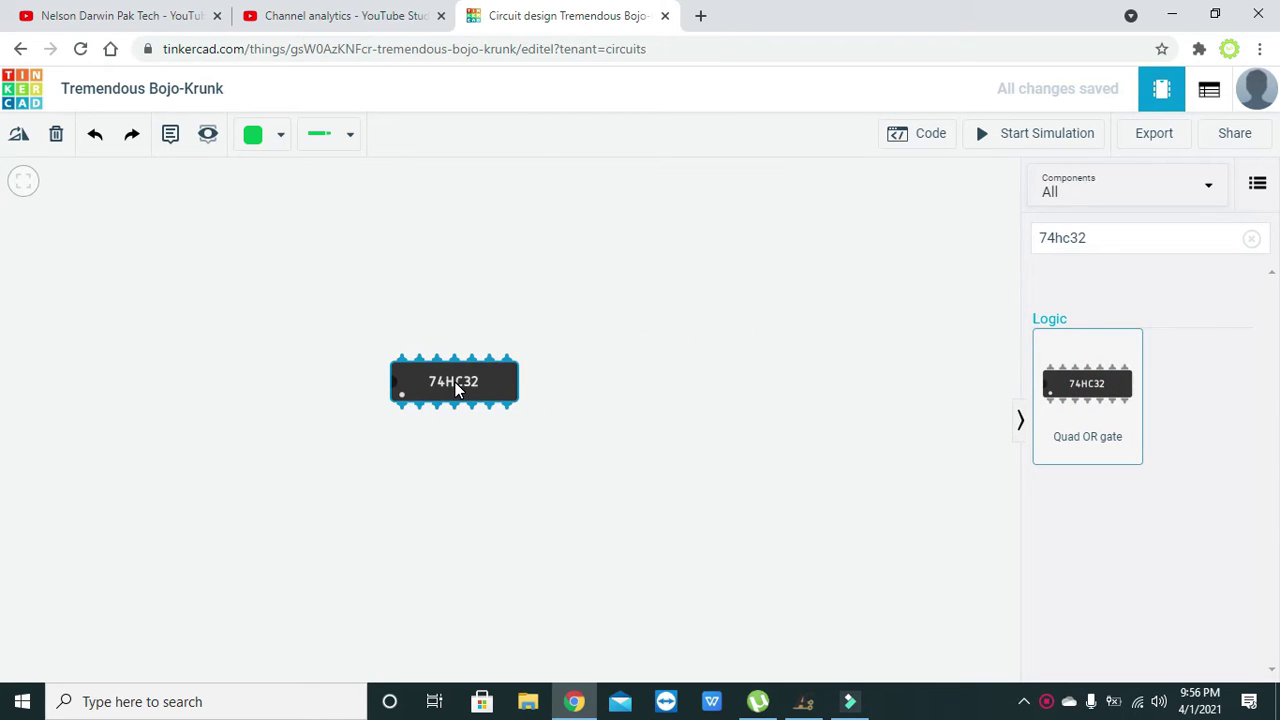
{"action": "left_click", "coordinate": [433, 328]}
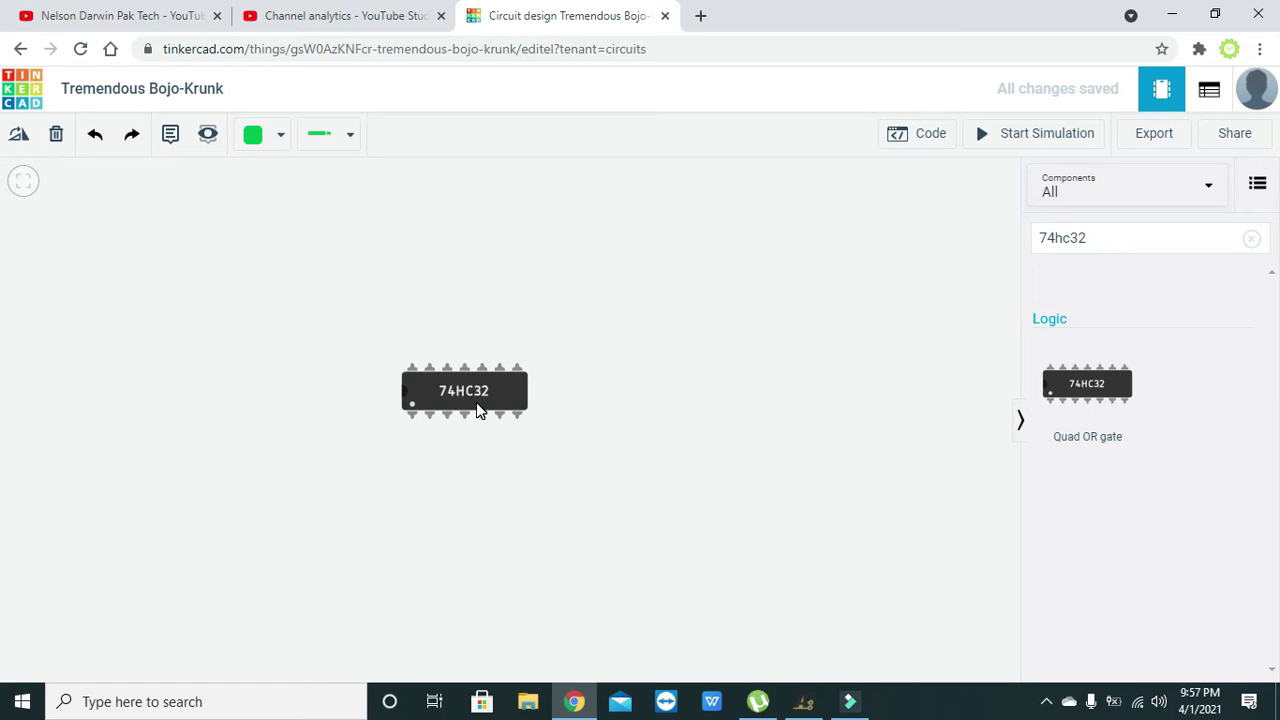
Rotate the 74HC32 chip 90° to stand vertical and nudge it slightly right and down.
{"action": "left_click", "coordinate": [476, 402]}
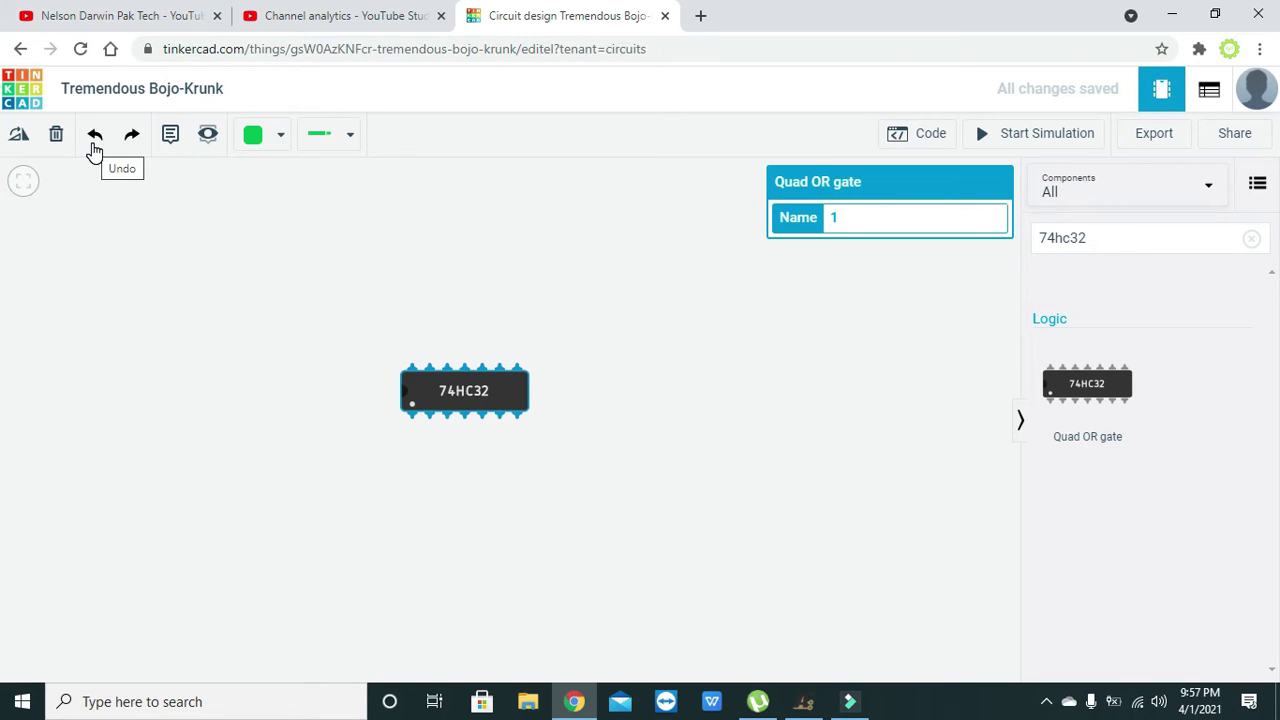
{"action": "left_click", "coordinate": [20, 140]}
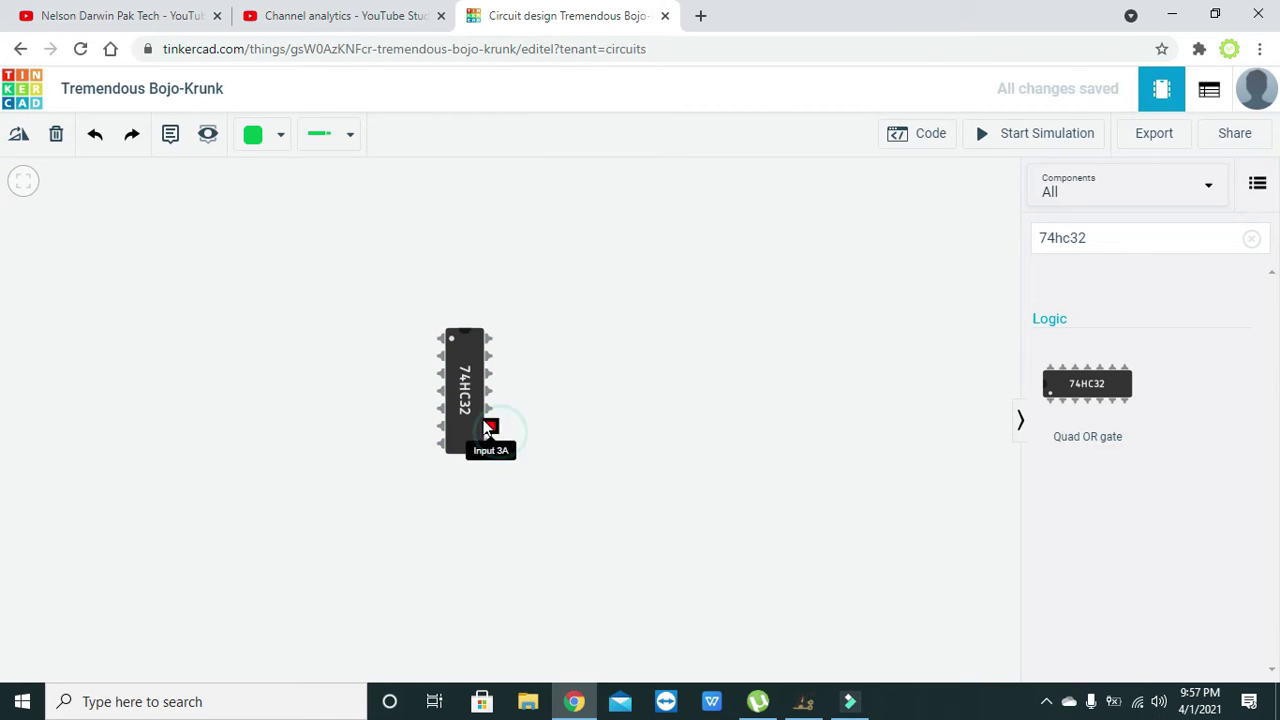
{"action": "left_click", "coordinate": [470, 410]}
{"action": "left_click_drag", "start_coordinate": [472, 408], "coordinate": [481, 410]}
{"action": "left_click", "coordinate": [569, 437]}
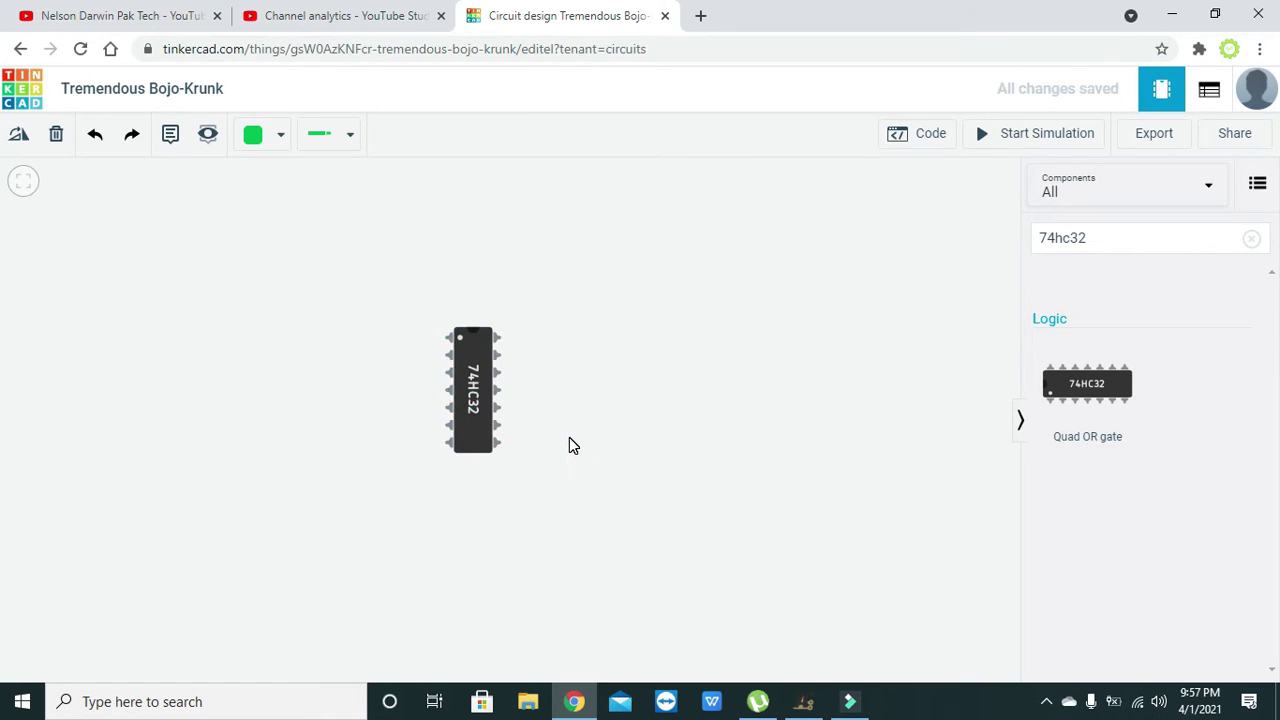
{"action": "left_click", "coordinate": [475, 370]}
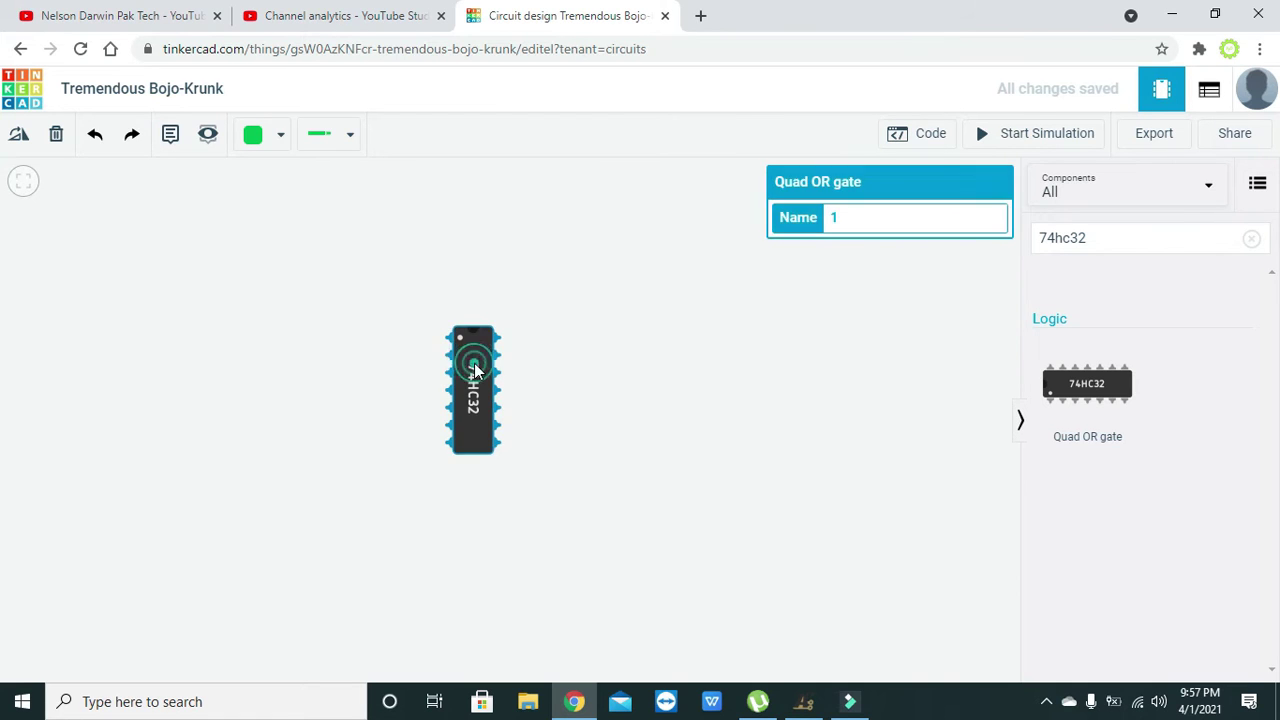
{"action": "left_click_drag", "start_coordinate": [475, 370], "coordinate": [481, 380]}
{"action": "left_click", "coordinate": [594, 400]}
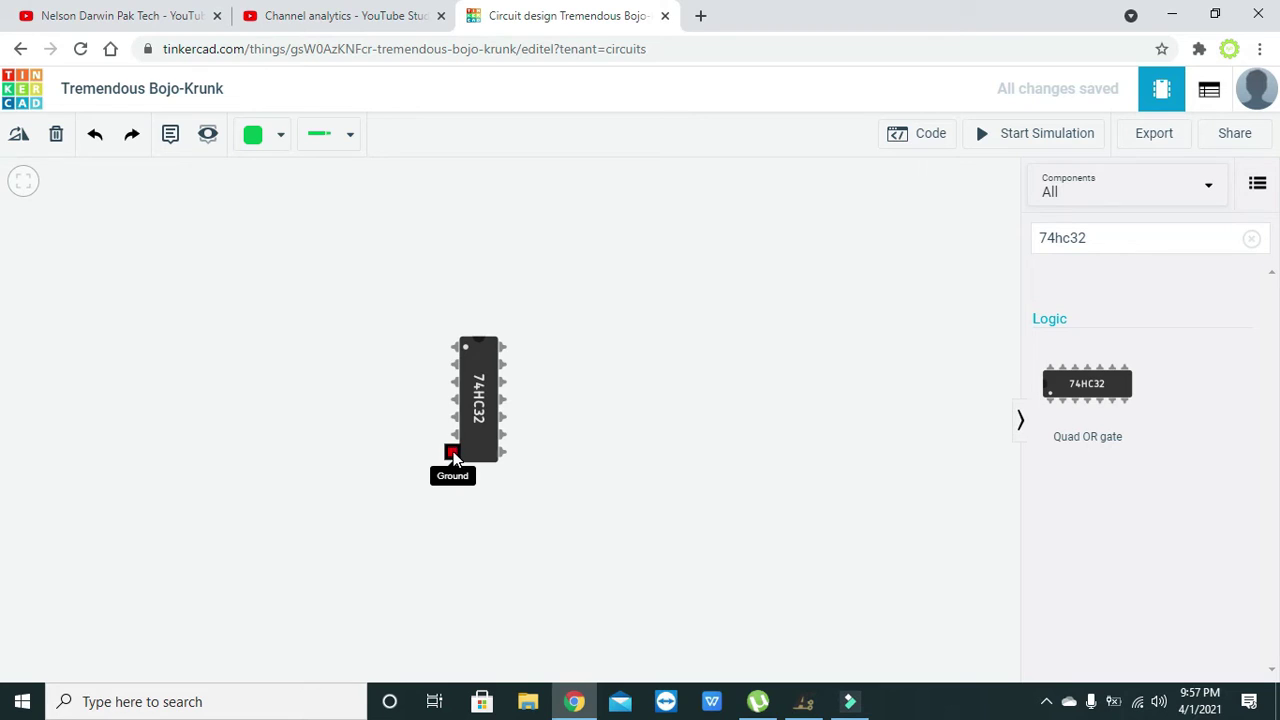
Search 'battery', place a 9V battery terminals-up, and move it left of the chip.
{"action": "left_click", "coordinate": [1115, 249]}
{"action": "key", "text": "BackSpace"}
{"action": "key", "text": "BackSpace"}
{"action": "key", "text": "BackSpace"}
{"action": "key", "text": "BackSpace"}
{"action": "key", "text": "BackSpace"}
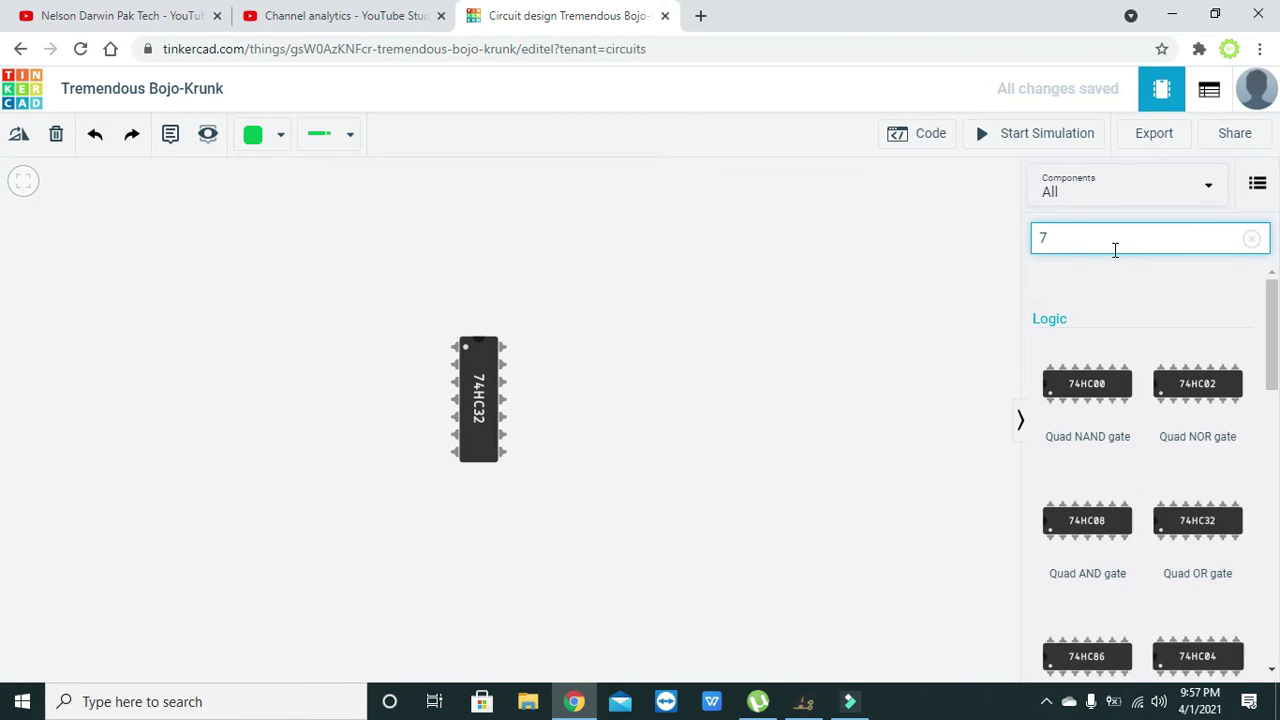
{"action": "key", "text": "BackSpace"}
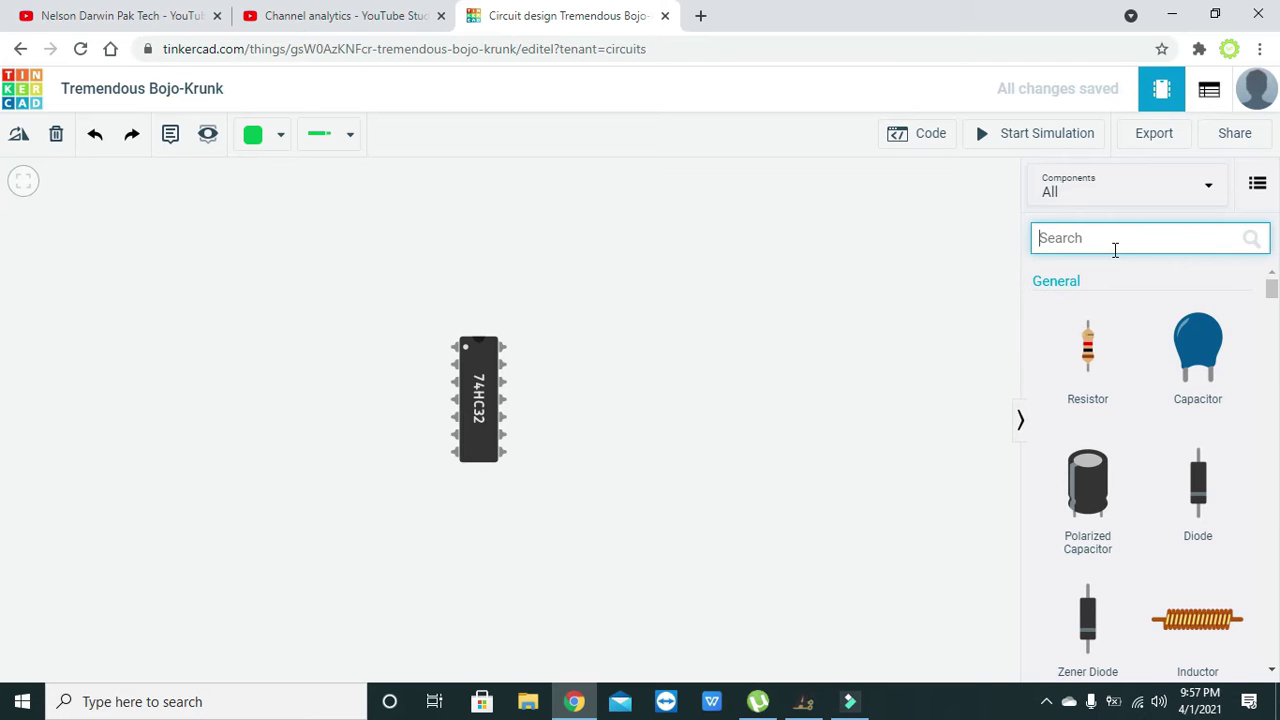
{"action": "type", "text": "battery"}
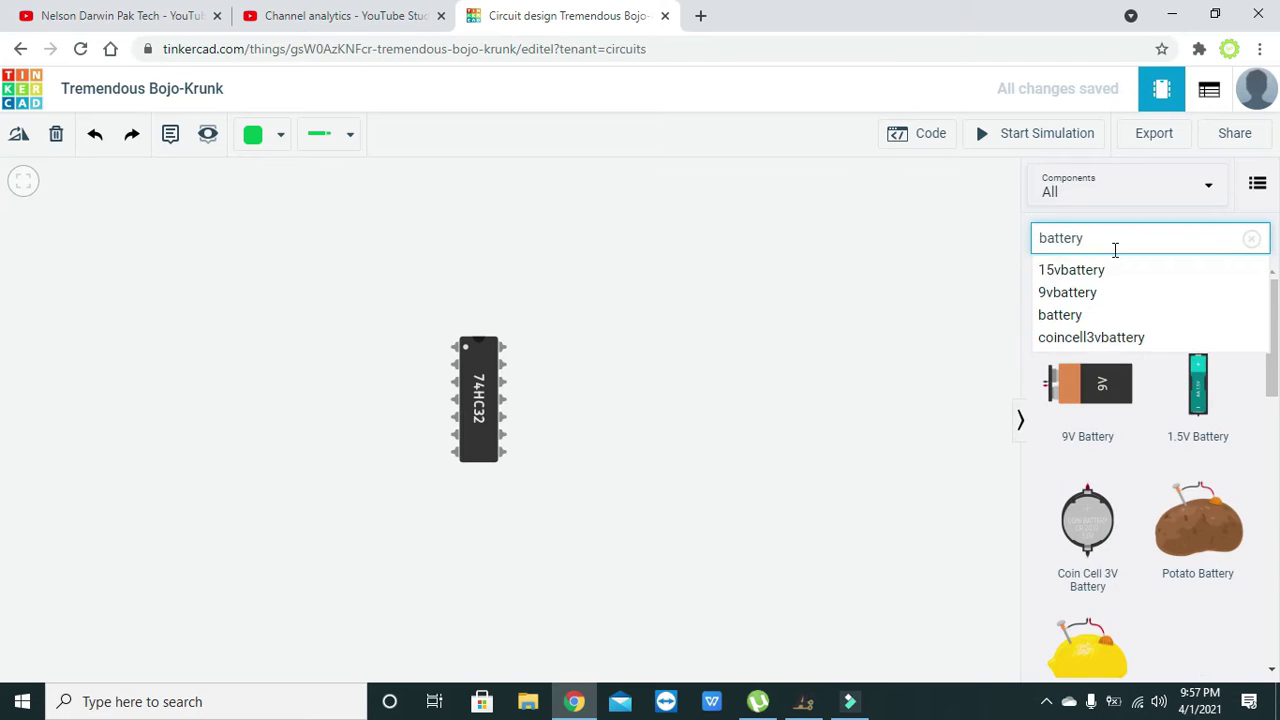
{"action": "left_click_drag", "start_coordinate": [1100, 378], "coordinate": [30, 392]}
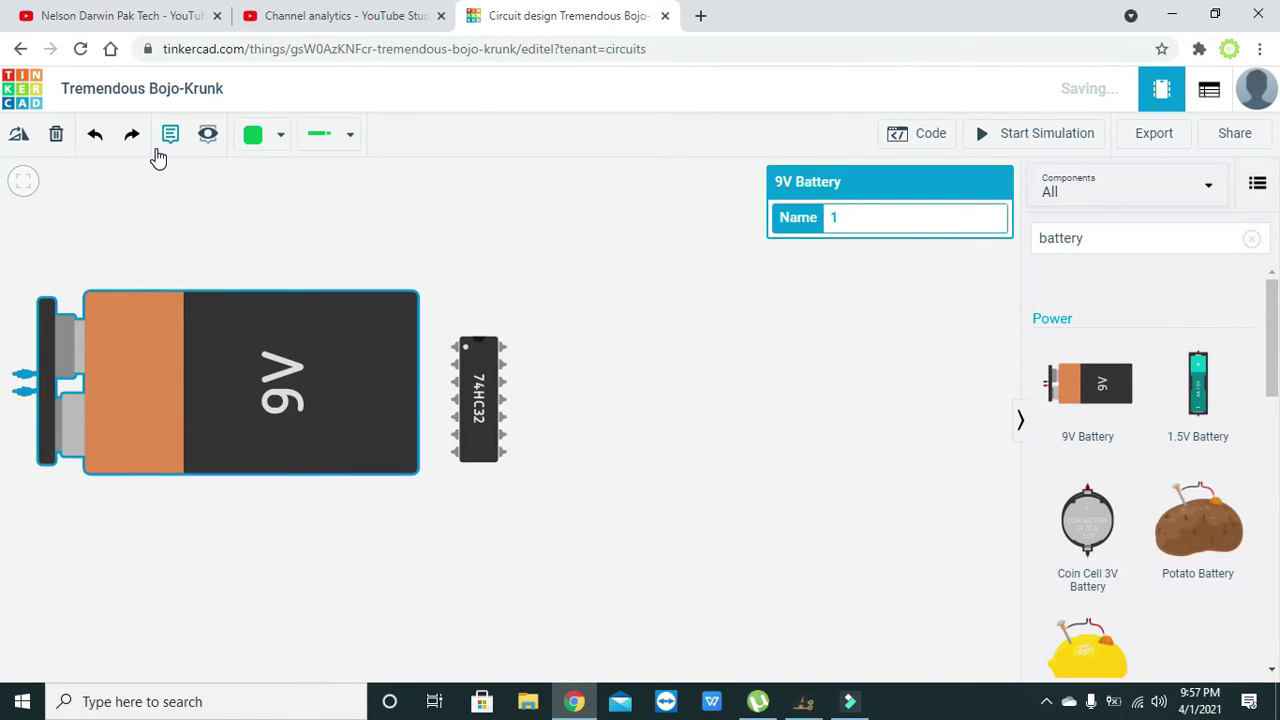
{"action": "left_click", "coordinate": [20, 134]}
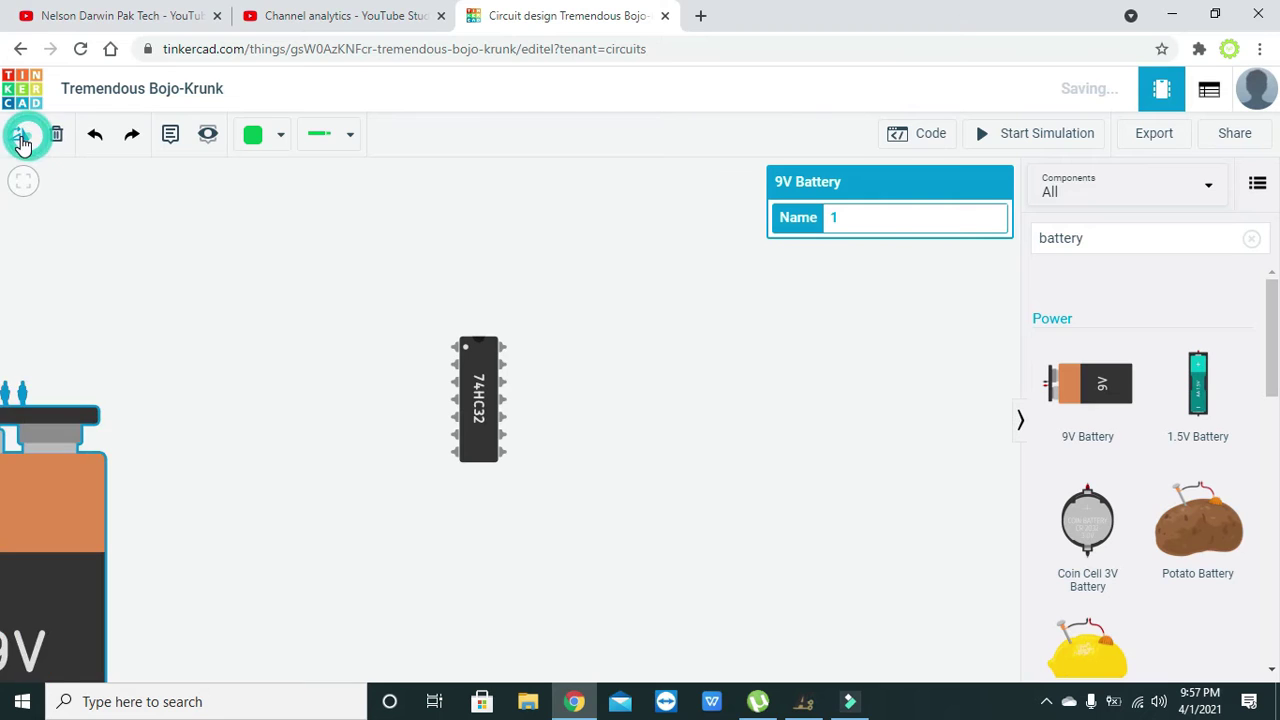
{"action": "left_click_drag", "start_coordinate": [83, 481], "coordinate": [177, 325]}
{"action": "left_click", "coordinate": [320, 379]}
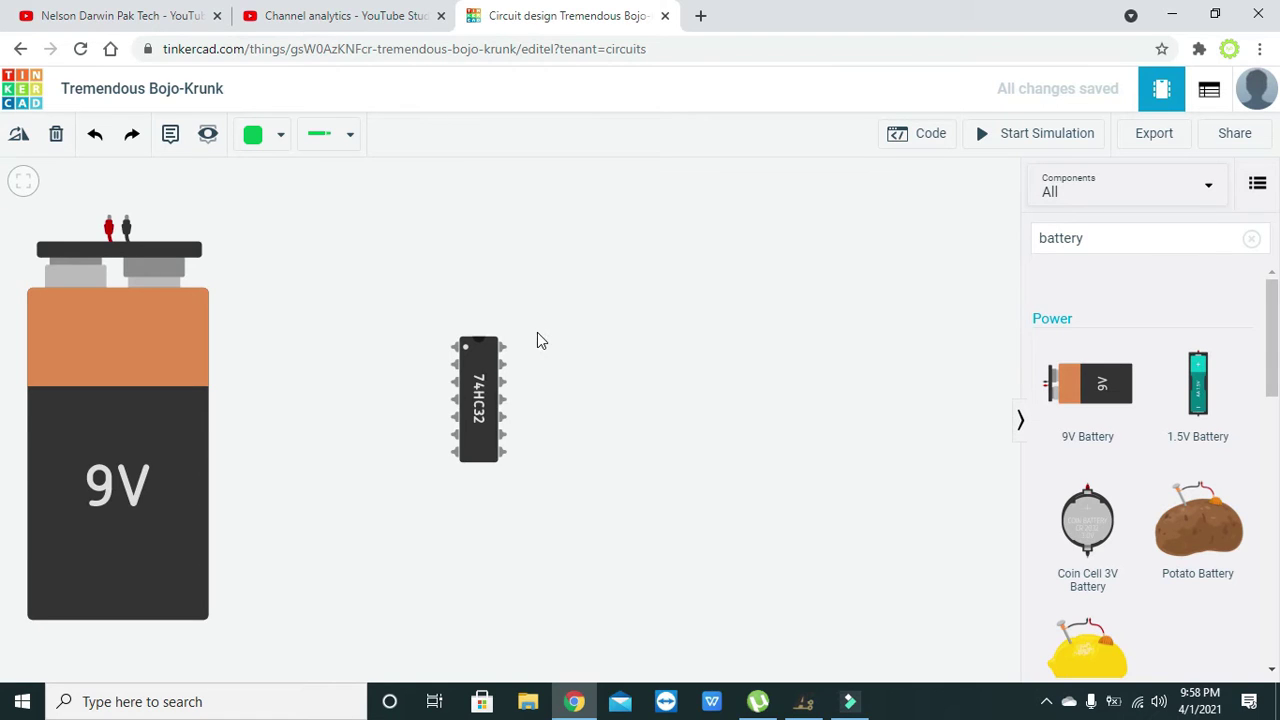
Search 'lm7805' and place the 5V Regulator [LM7805] near the top, above the chip.
{"action": "left_click", "coordinate": [1136, 239]}
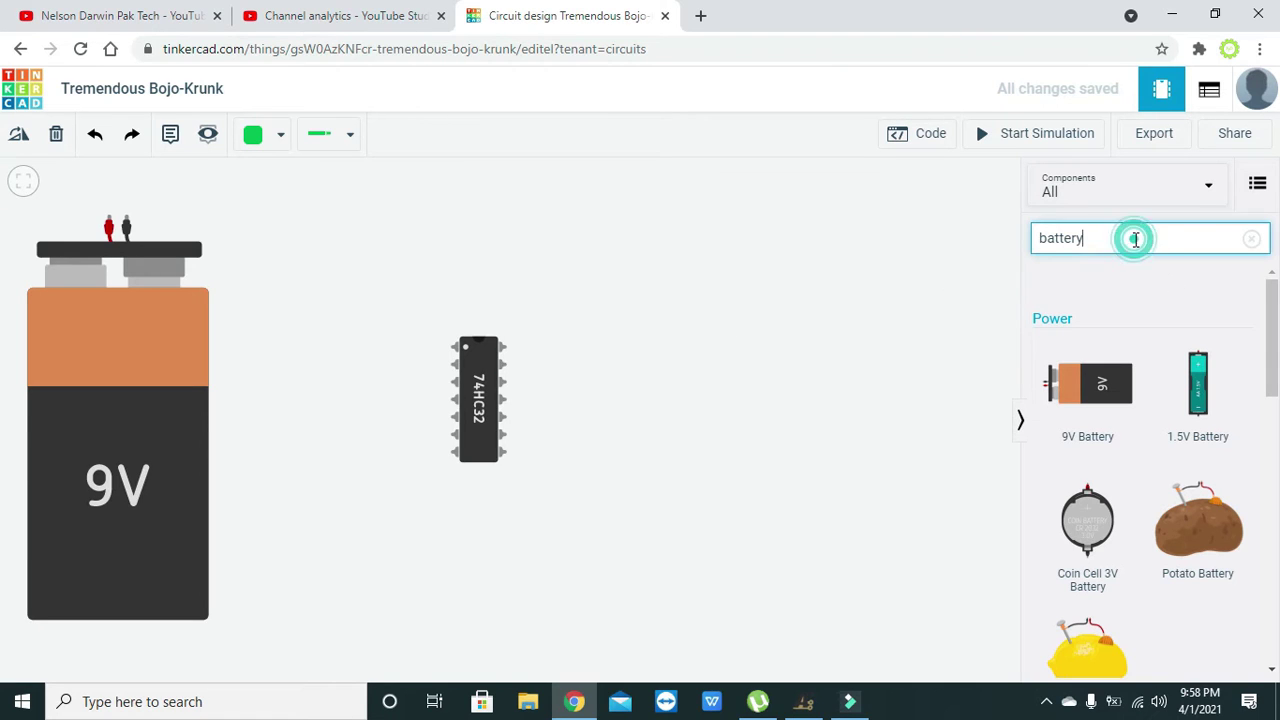
{"action": "key", "text": "BackSpace"}
{"action": "key", "text": "BackSpace"}
{"action": "key", "text": "BackSpace"}
{"action": "key", "text": "BackSpace"}
{"action": "key", "text": "BackSpace"}
{"action": "key", "text": "BackSpace"}
{"action": "key", "text": "BackSpace"}
{"action": "type", "text": "lm"}
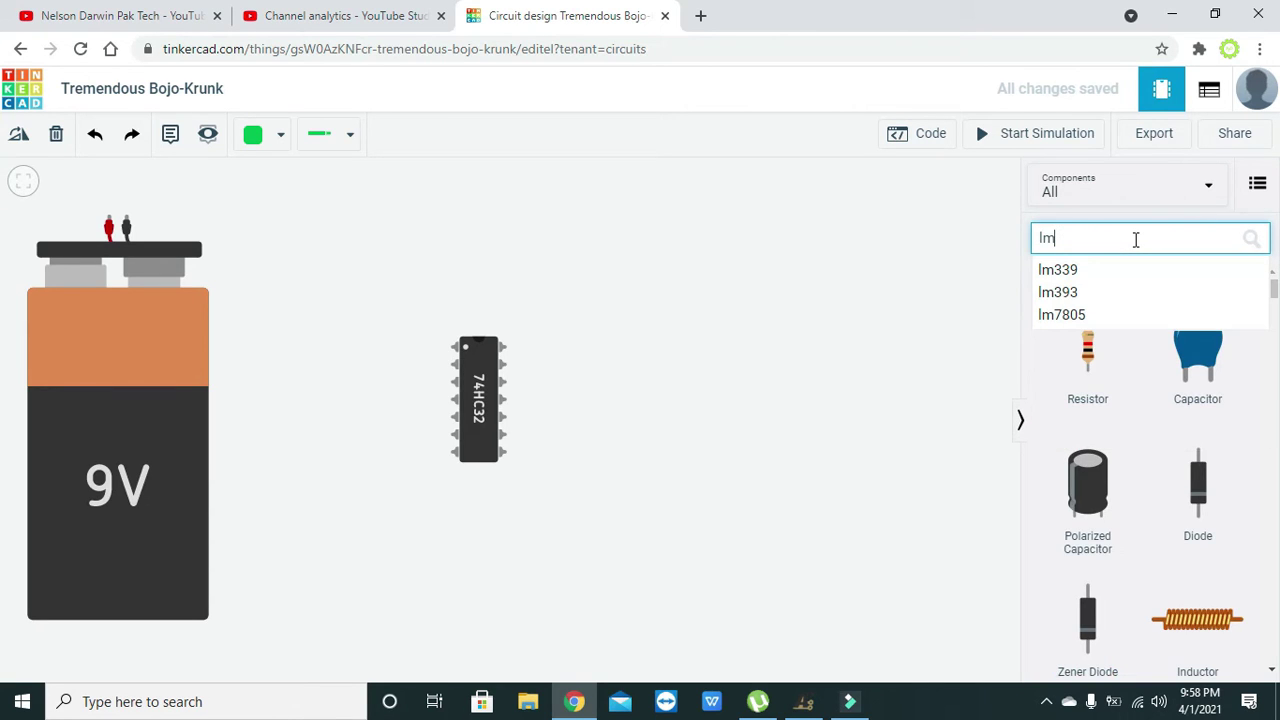
{"action": "type", "text": "7805"}
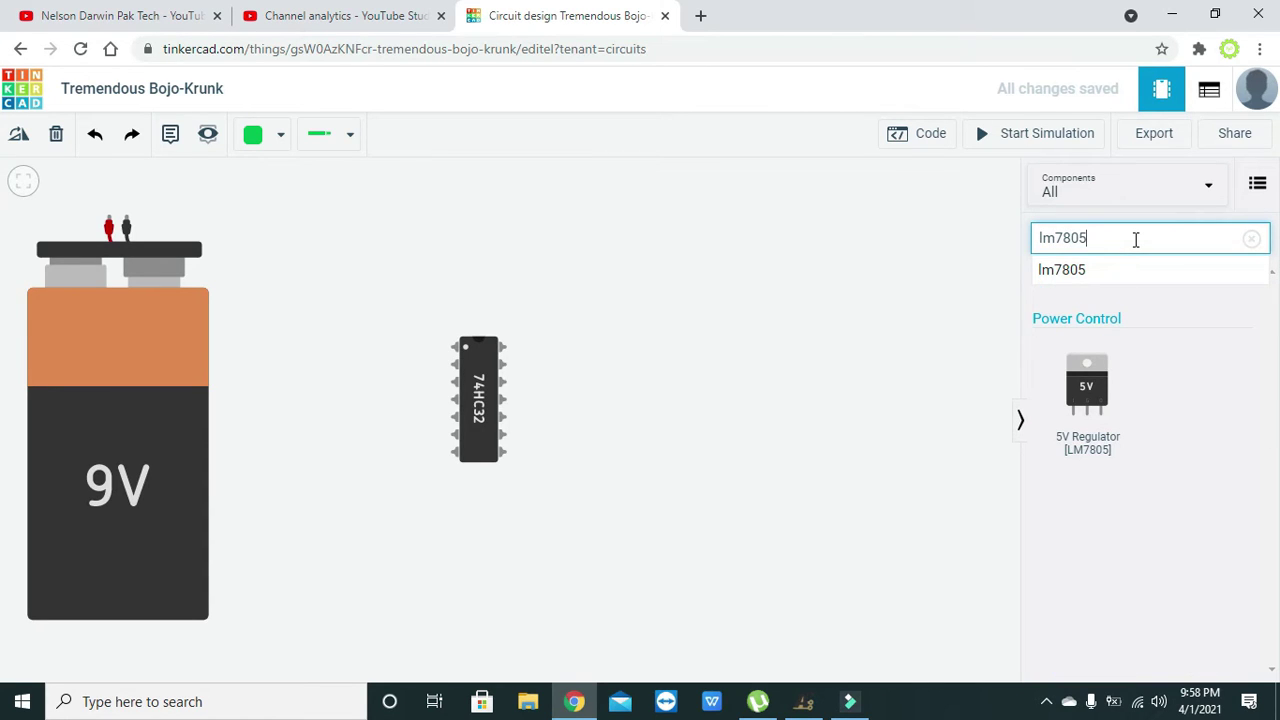
{"action": "left_click_drag", "start_coordinate": [1088, 392], "coordinate": [366, 249]}
{"action": "left_click", "coordinate": [166, 349]}
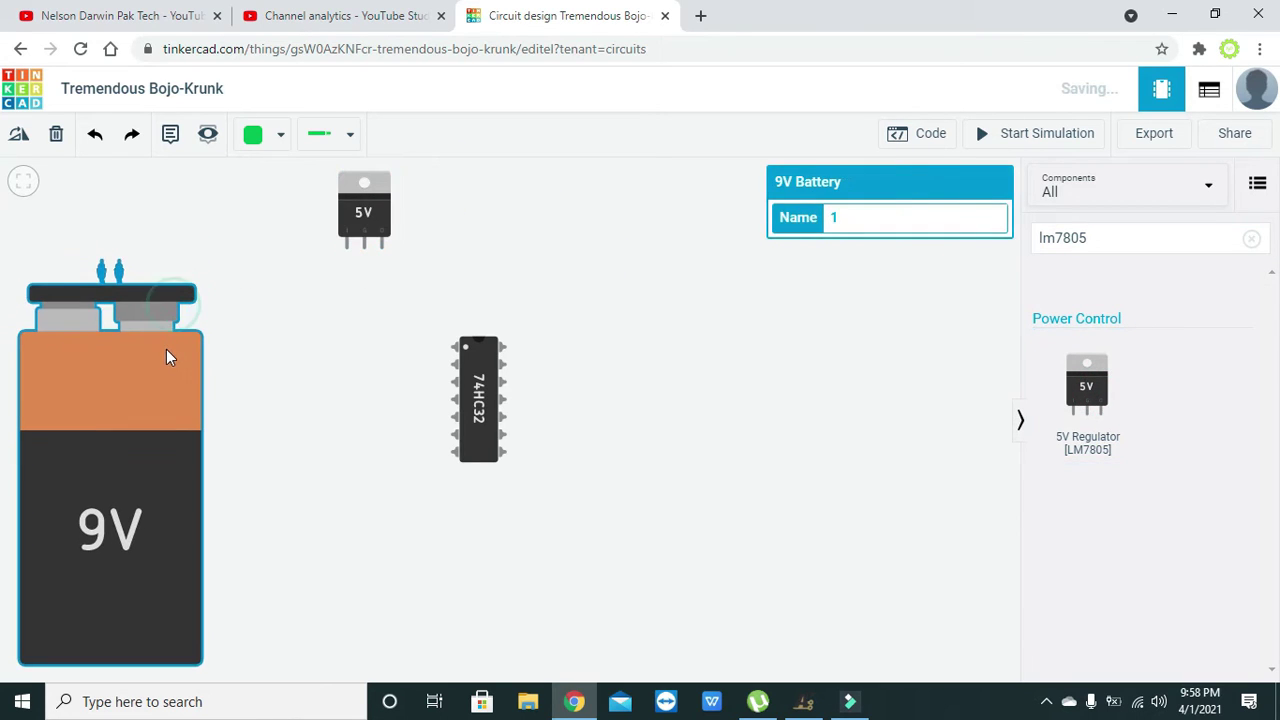
{"action": "left_click", "coordinate": [300, 374]}
{"action": "left_click", "coordinate": [386, 215]}
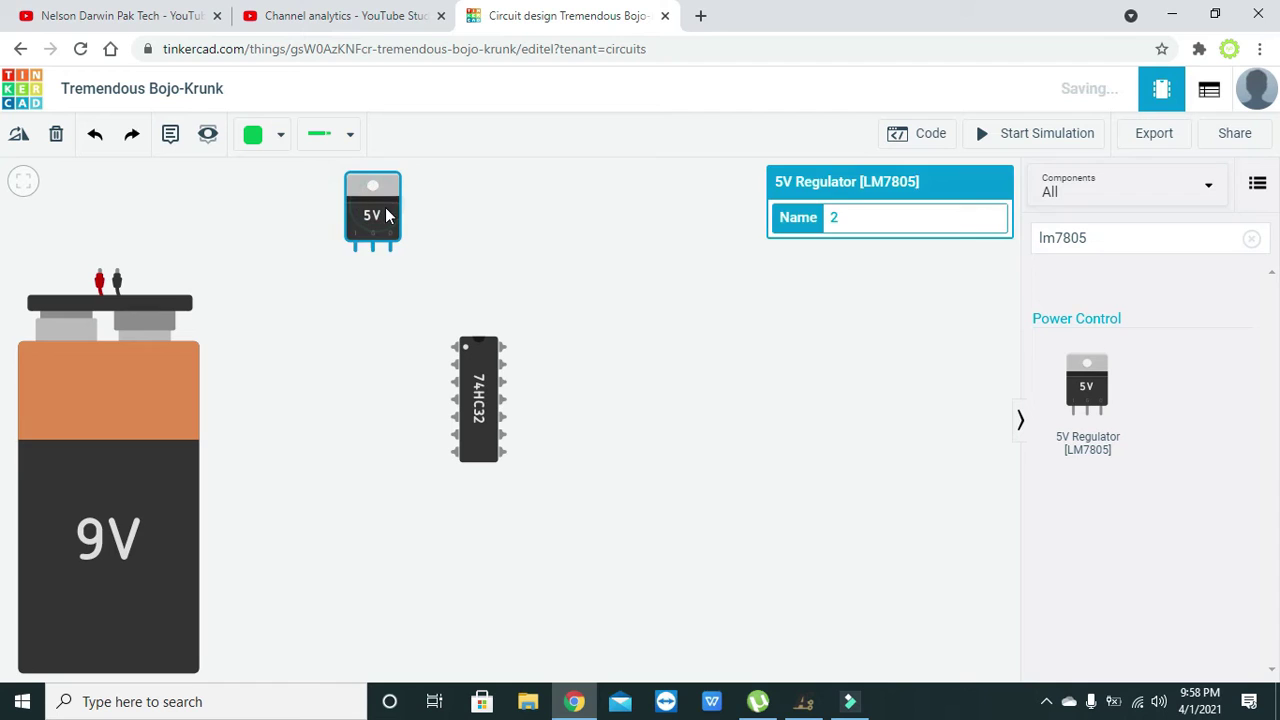
{"action": "left_click", "coordinate": [336, 287]}
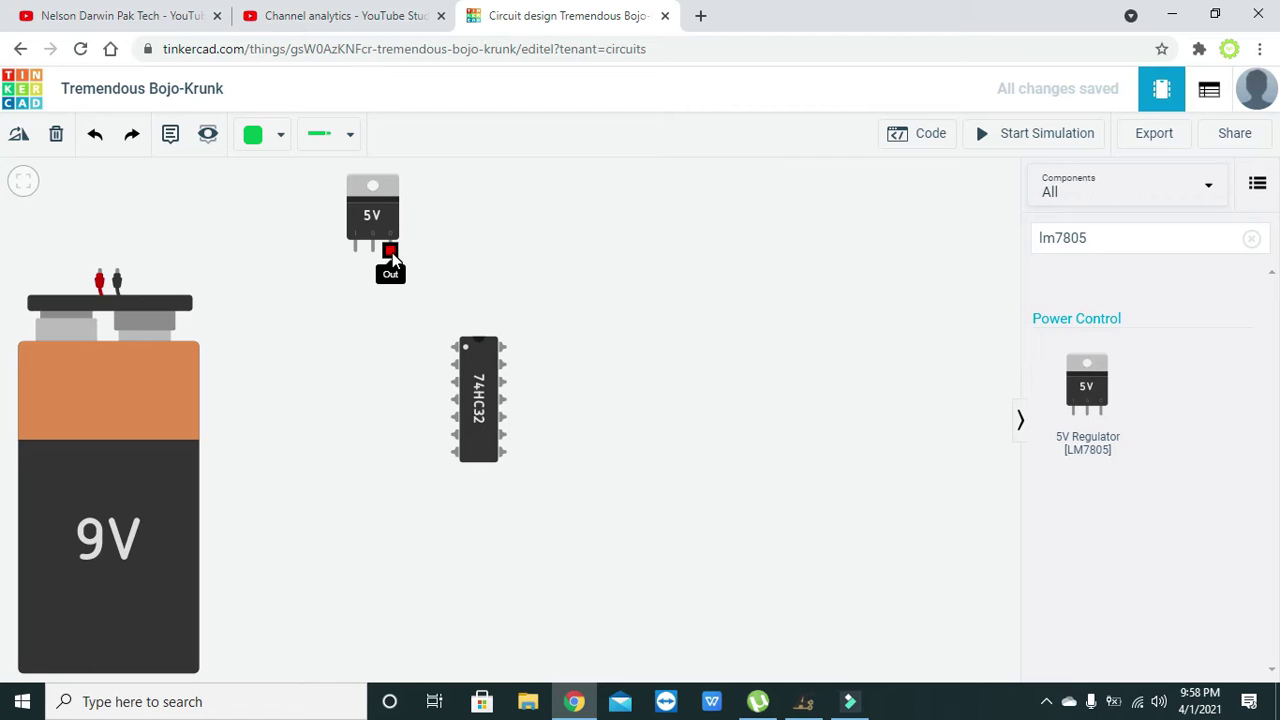
Wire the regulator's Out pin to the 74HC32's Power pin.
{"action": "left_click", "coordinate": [391, 252]}
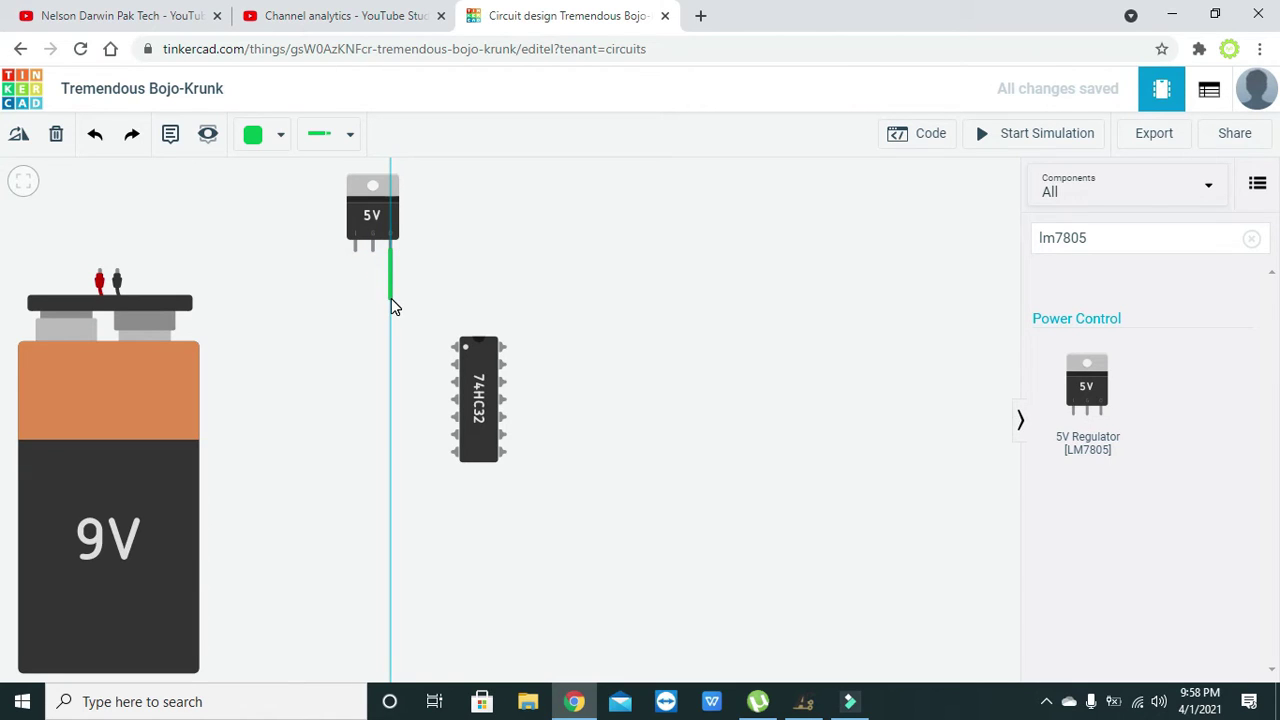
{"action": "left_click", "coordinate": [389, 326]}
{"action": "left_click", "coordinate": [520, 328]}
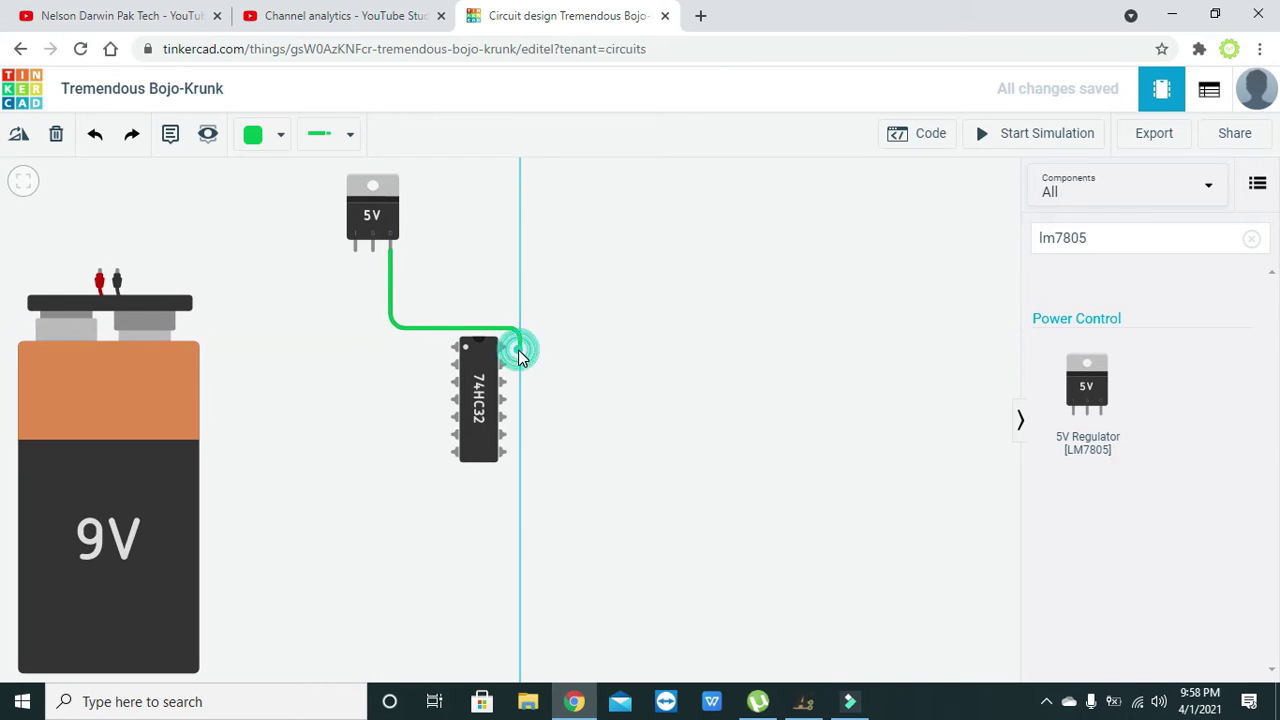
{"action": "left_click", "coordinate": [507, 345]}
{"action": "left_click", "coordinate": [507, 343]}
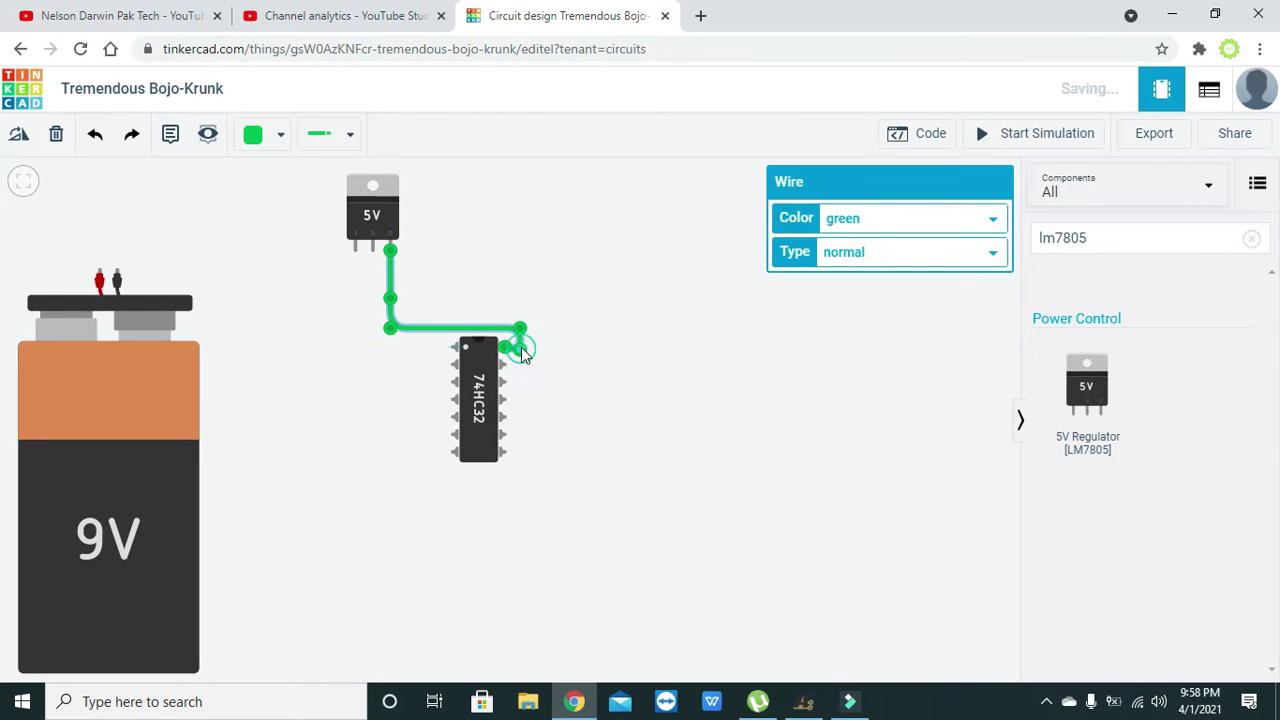
{"action": "left_click", "coordinate": [543, 354]}
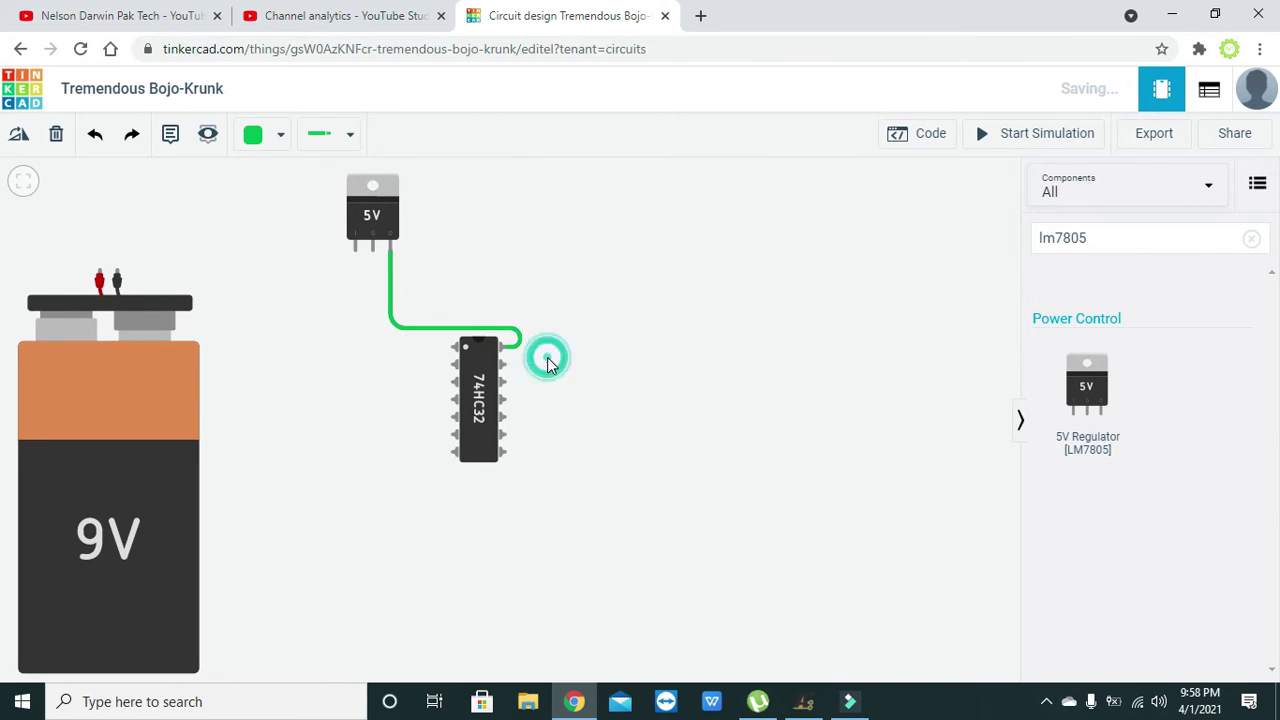
Wire the regulator's In pin to the battery's positive terminal.
{"action": "left_click", "coordinate": [354, 252]}
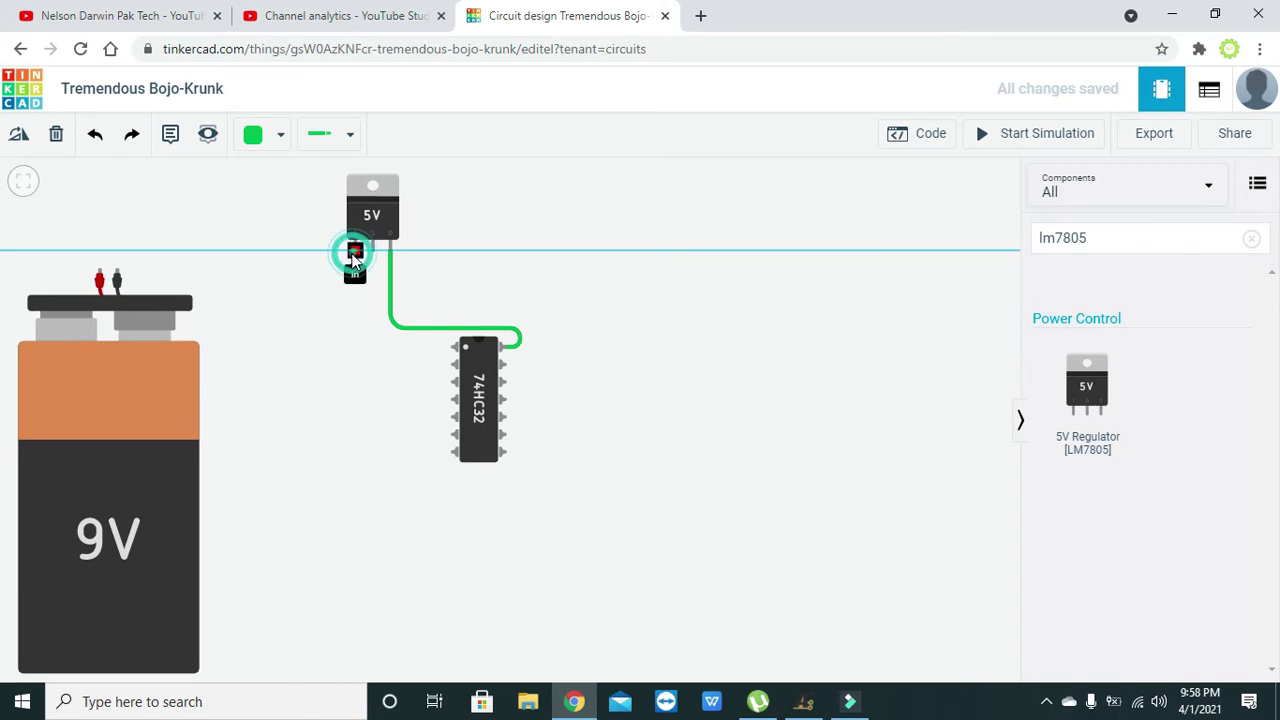
{"action": "left_click", "coordinate": [100, 272]}
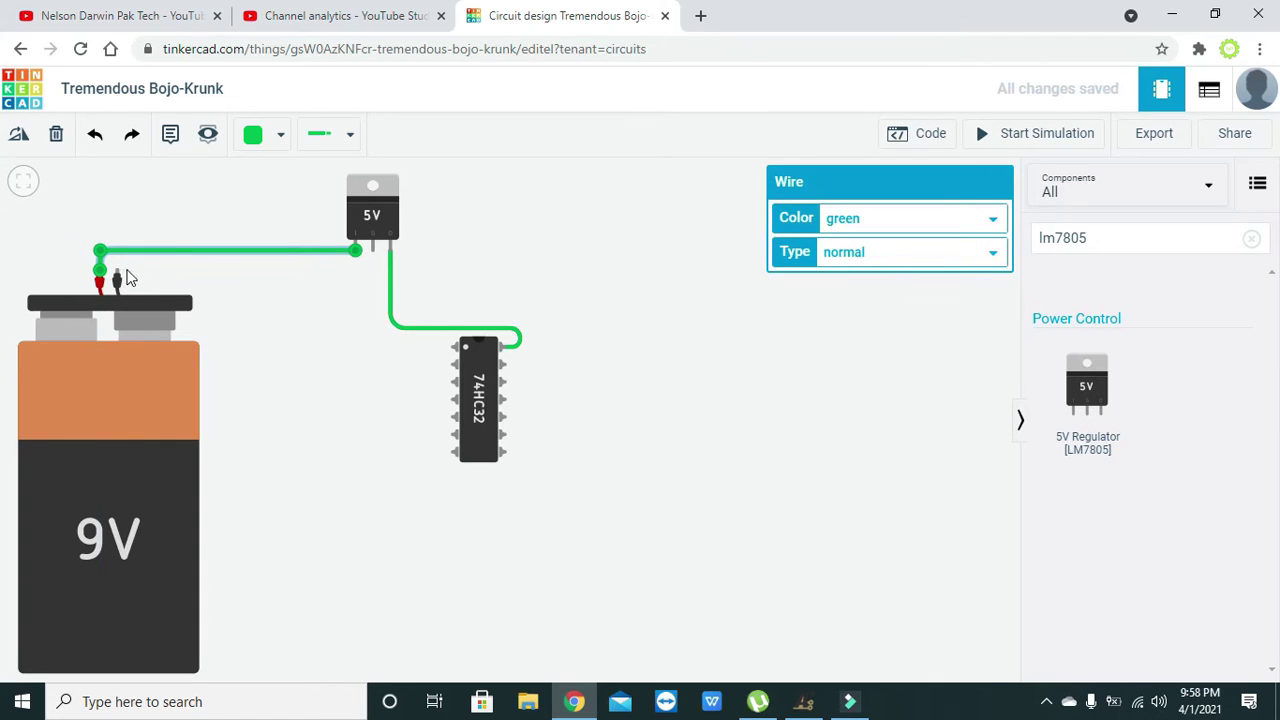
{"action": "left_click", "coordinate": [140, 278]}
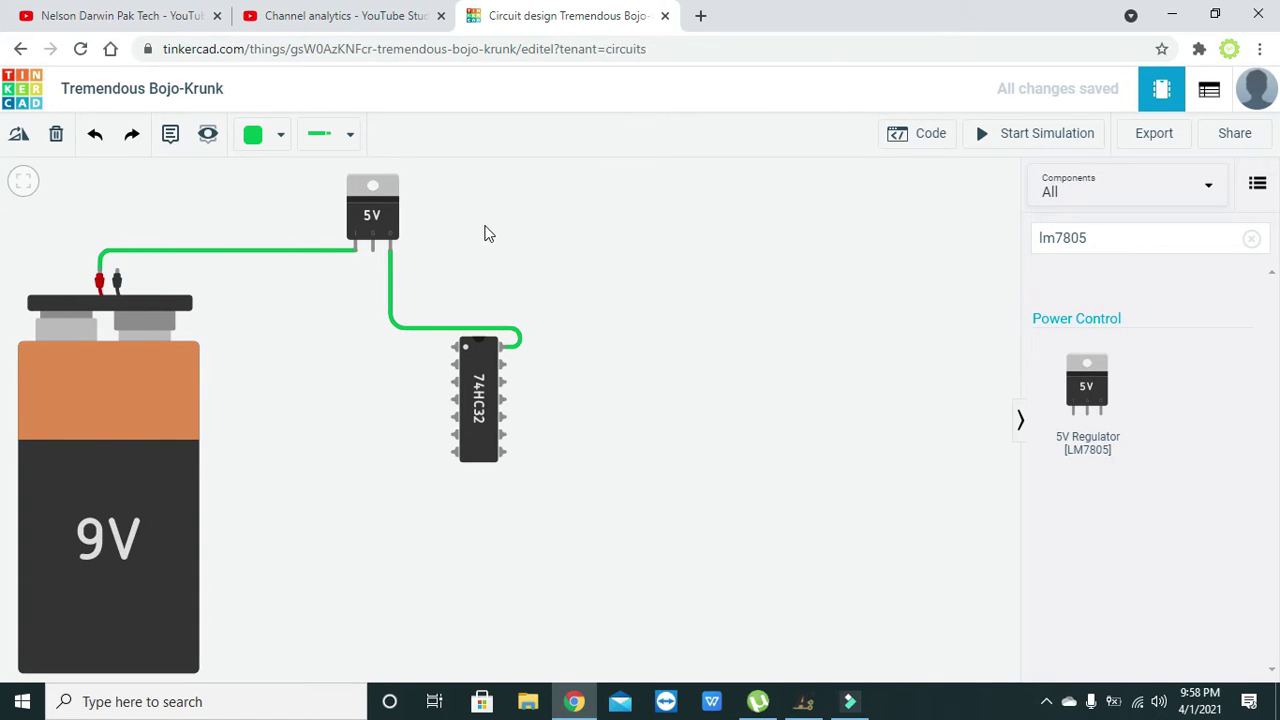
{"action": "left_click_drag", "start_coordinate": [487, 233], "coordinate": [487, 237]}
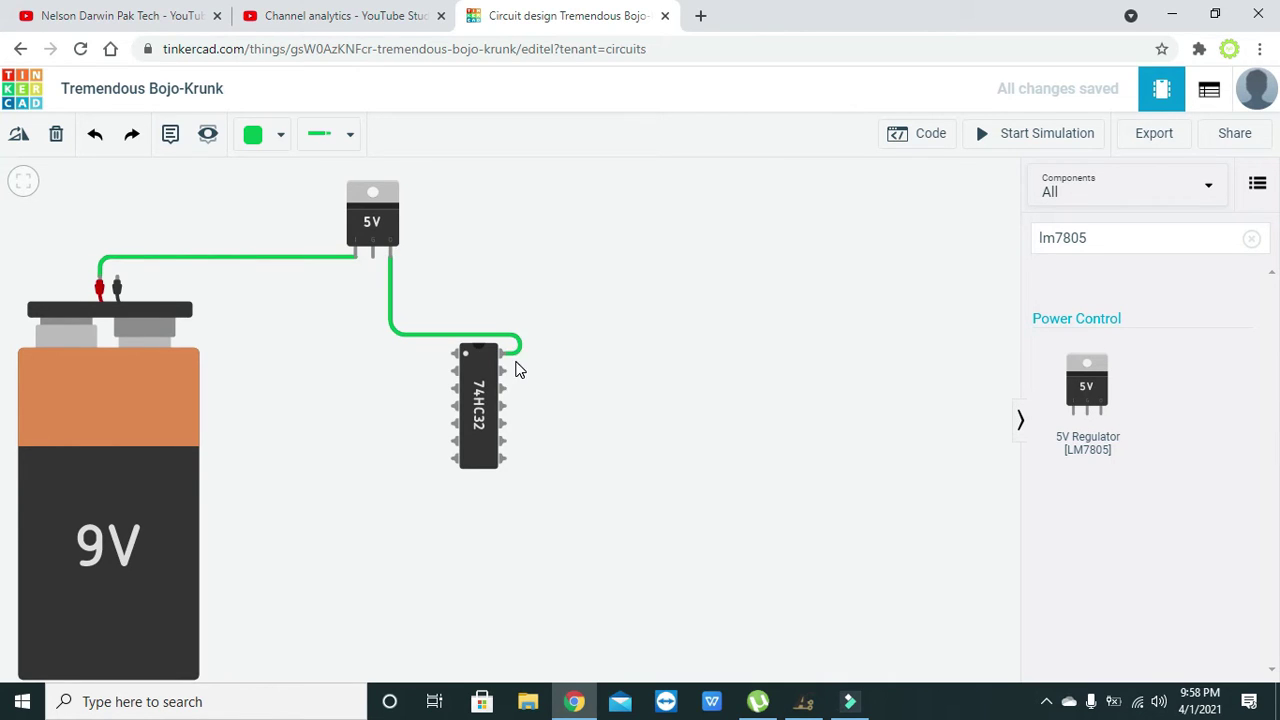
Wire the battery's negative terminal to the regulator's middle ground pin.
{"action": "left_click", "coordinate": [547, 368]}
{"action": "left_click", "coordinate": [117, 277]}
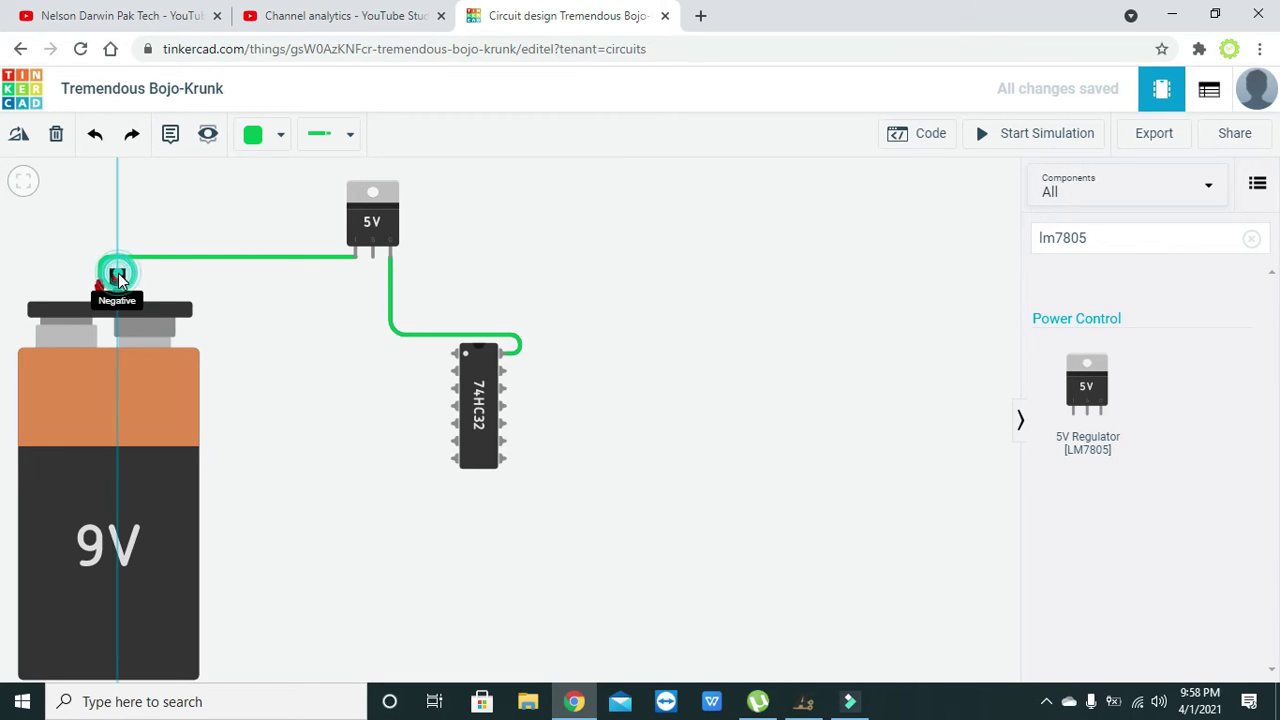
{"action": "left_click", "coordinate": [371, 271]}
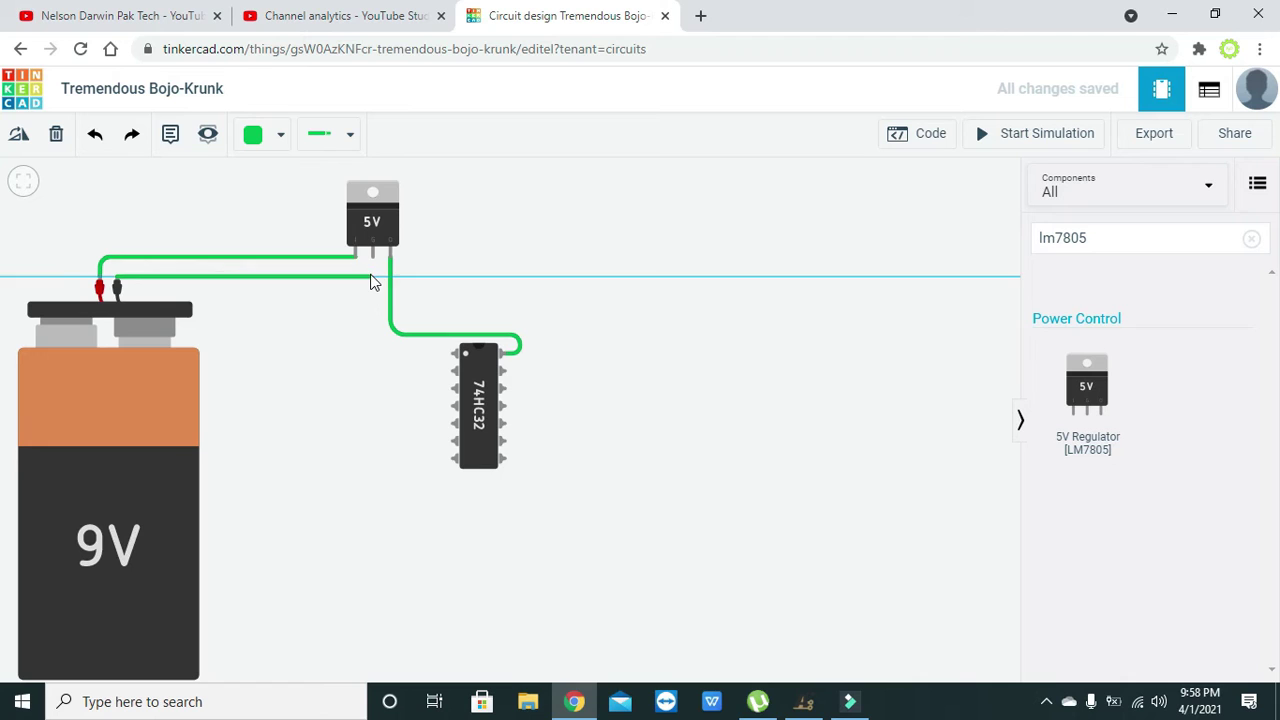
{"action": "left_click", "coordinate": [373, 256]}
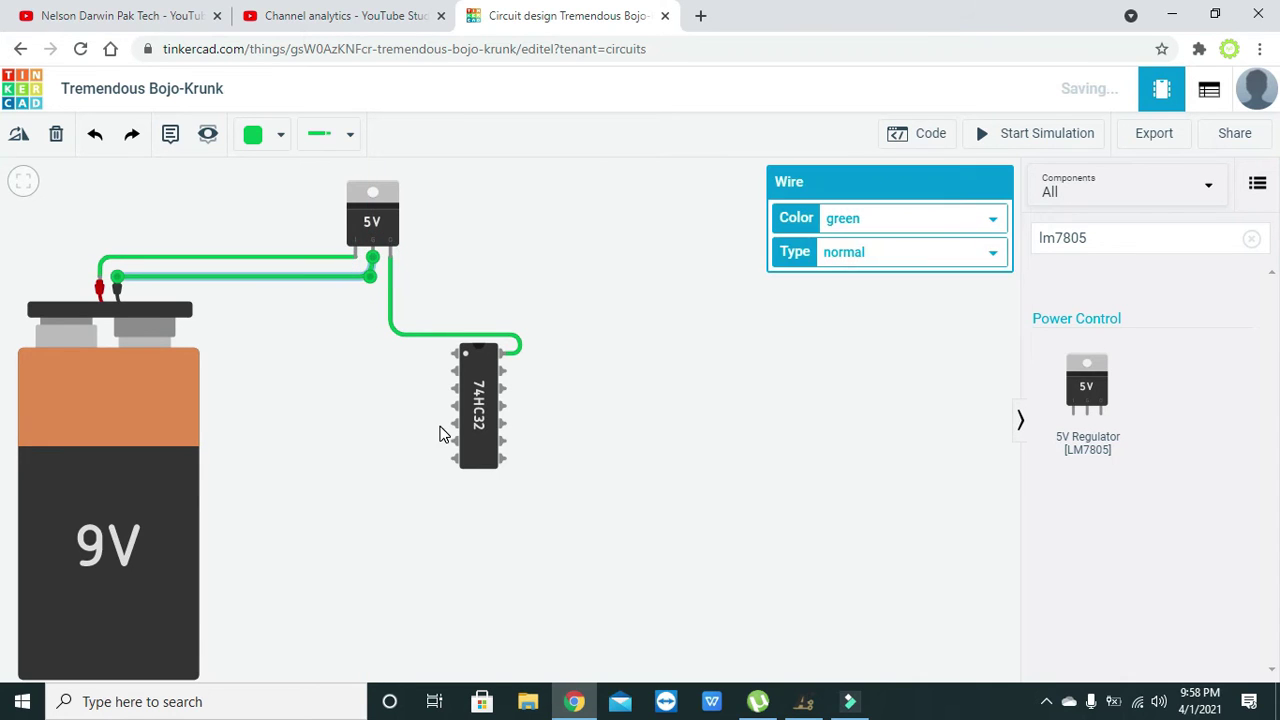
Wire the chip's bottom-left pin to the regulator's ground pin, routing left of the chip.
{"action": "left_click", "coordinate": [450, 456]}
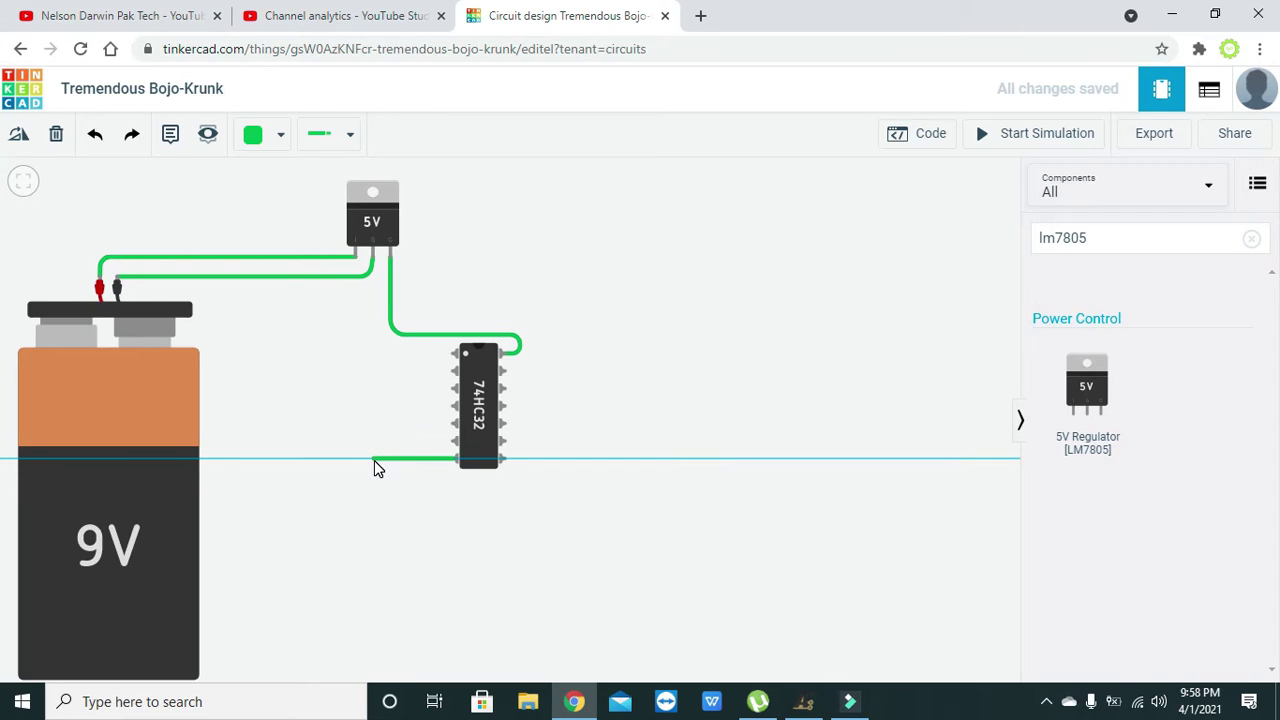
{"action": "left_click", "coordinate": [370, 460]}
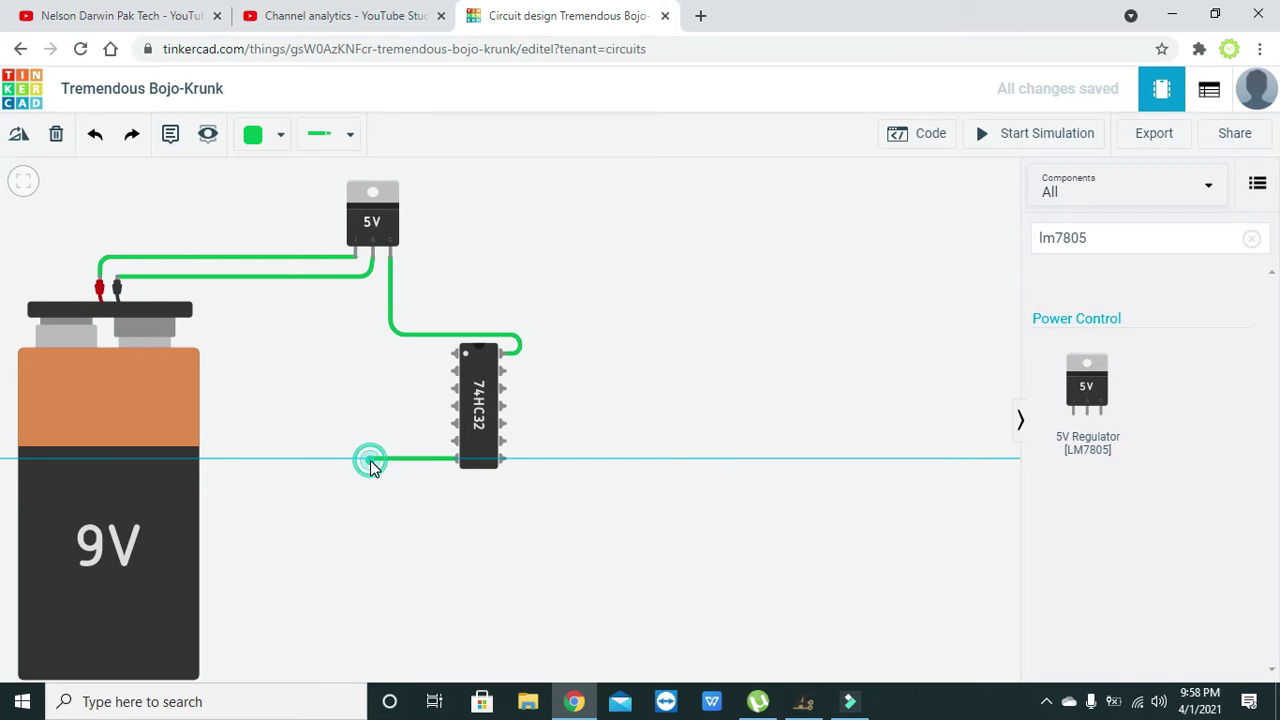
{"action": "left_click", "coordinate": [373, 253]}
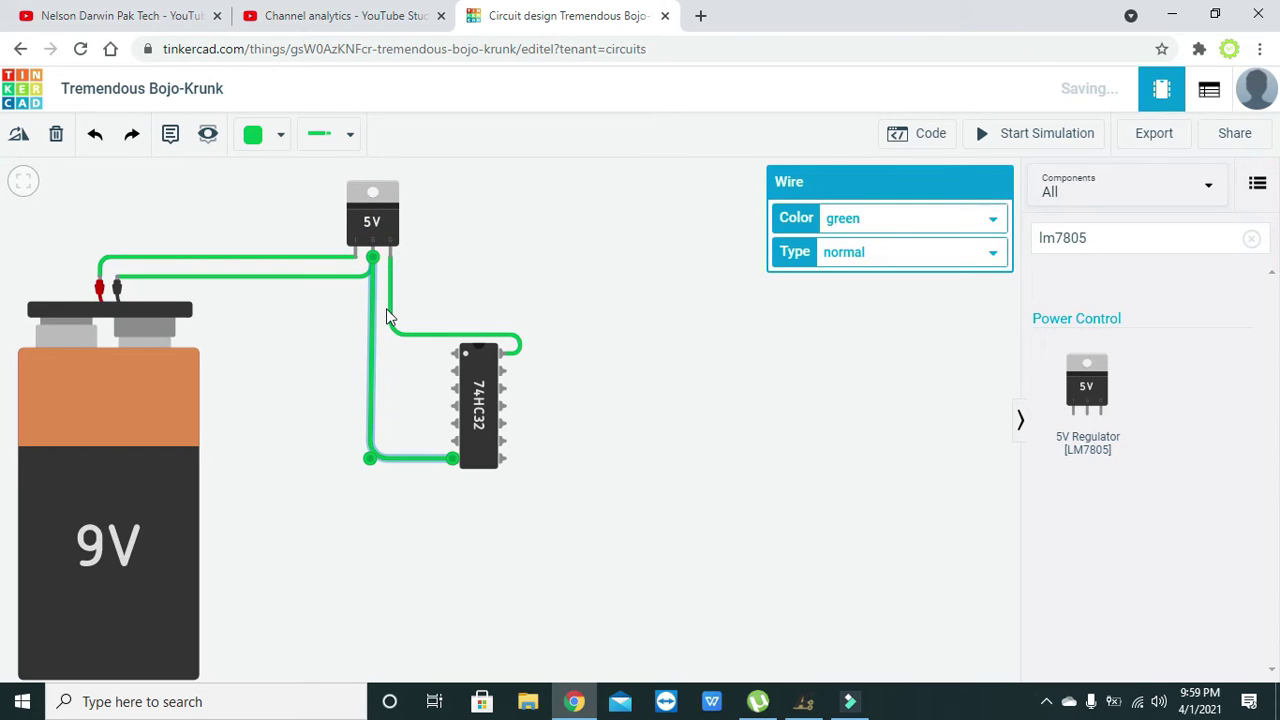
{"action": "left_click", "coordinate": [390, 368]}
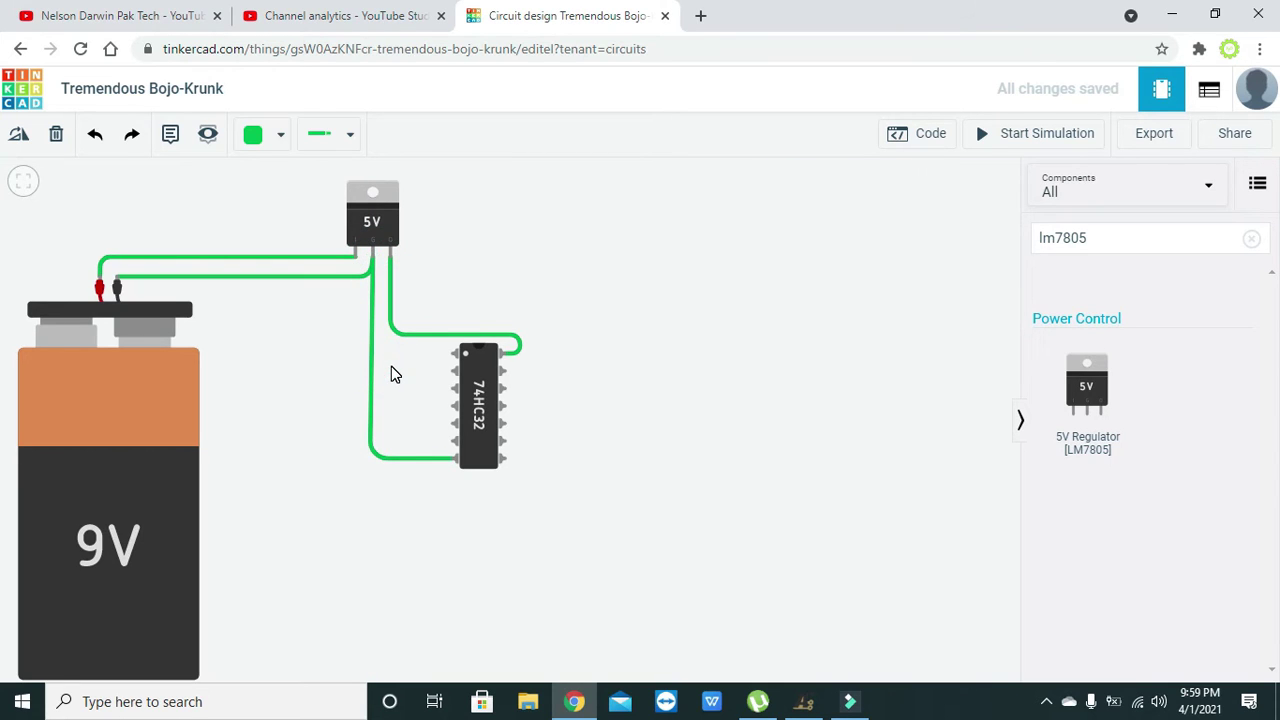
{"action": "left_click_drag", "start_coordinate": [606, 355], "coordinate": [691, 359]}
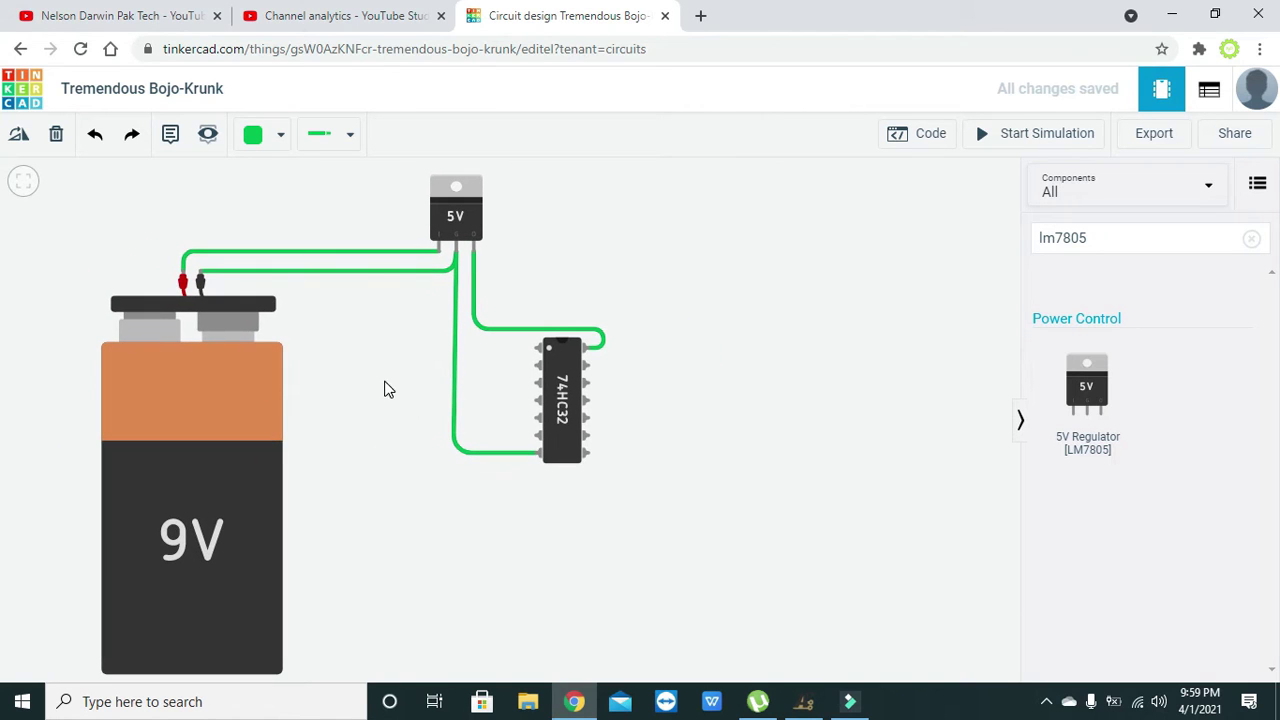
{"action": "mouse_move", "coordinate": [416, 397]}
{"action": "left_mouse_down"}
{"action": "mouse_move", "coordinate": [408, 384]}
{"action": "mouse_move", "coordinate": [421, 386]}
{"action": "left_mouse_up"}
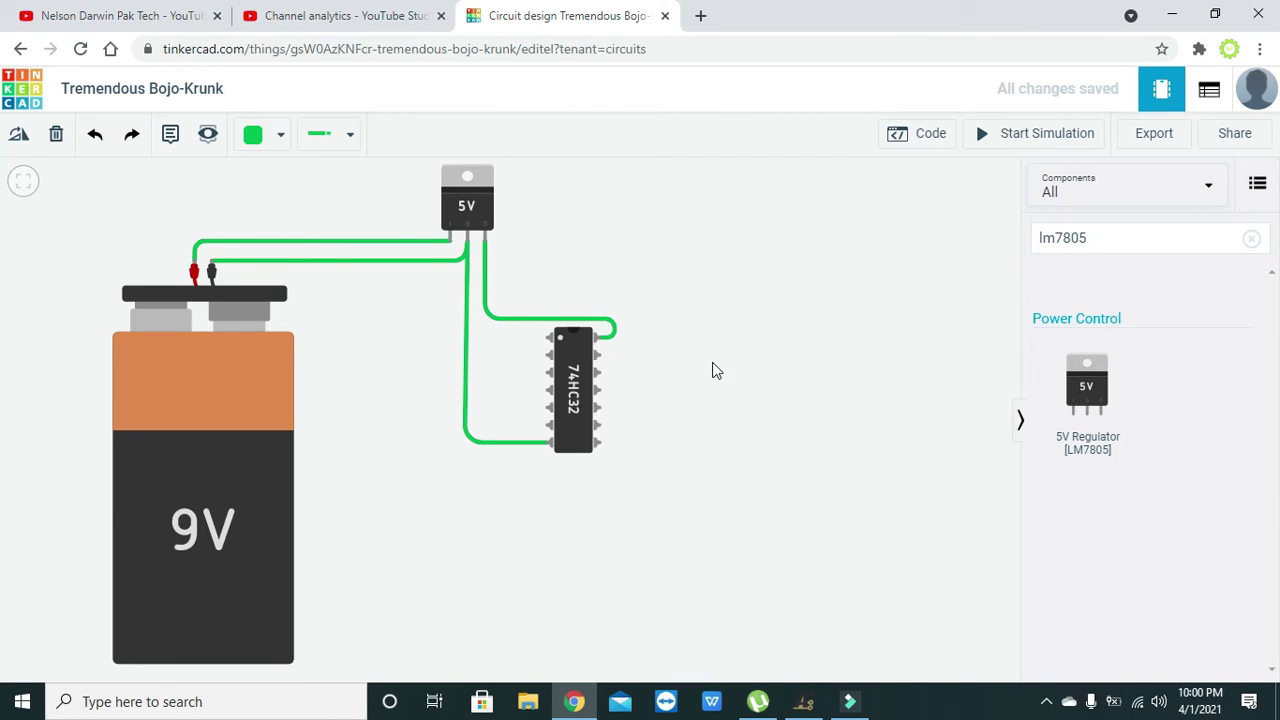
Search 'led' and place a red LED right of the chip.
{"action": "left_click", "coordinate": [1095, 231]}
{"action": "key", "text": "BackSpace"}
{"action": "key", "text": "BackSpace"}
{"action": "key", "text": "BackSpace"}
{"action": "key", "text": "BackSpace"}
{"action": "key", "text": "BackSpace"}
{"action": "key", "text": "BackSpace"}
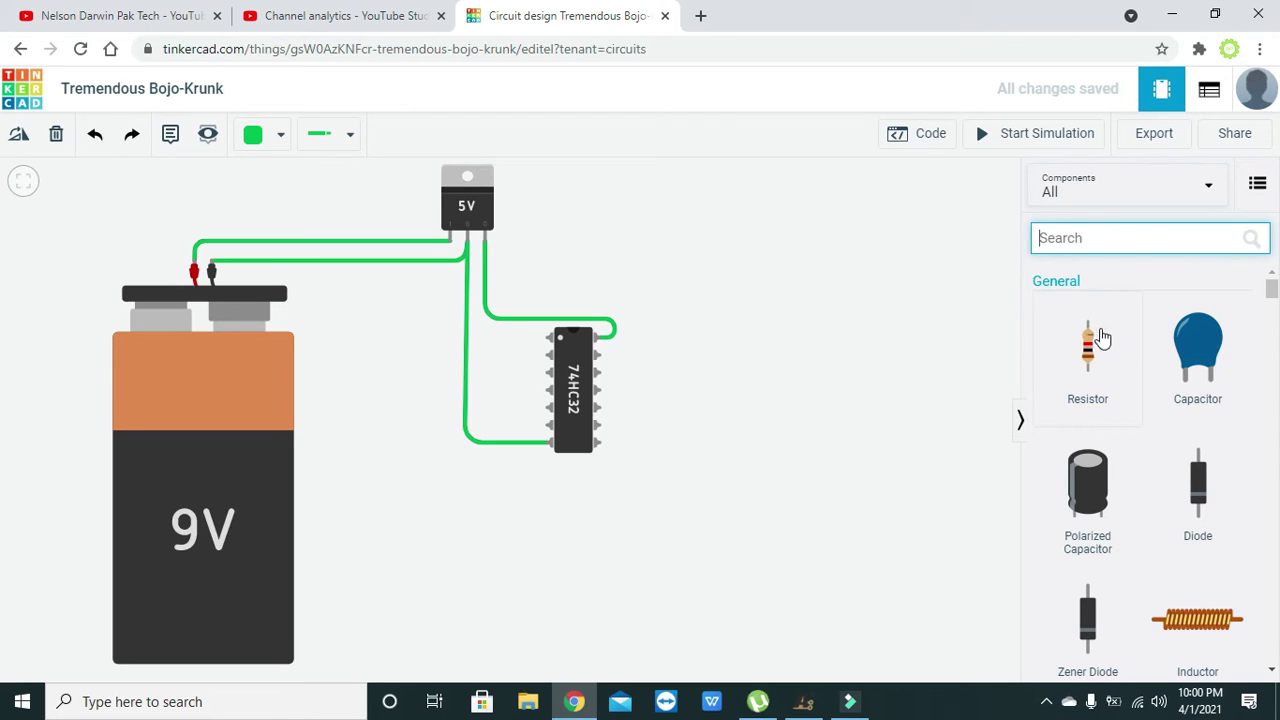
{"action": "type", "text": "led"}
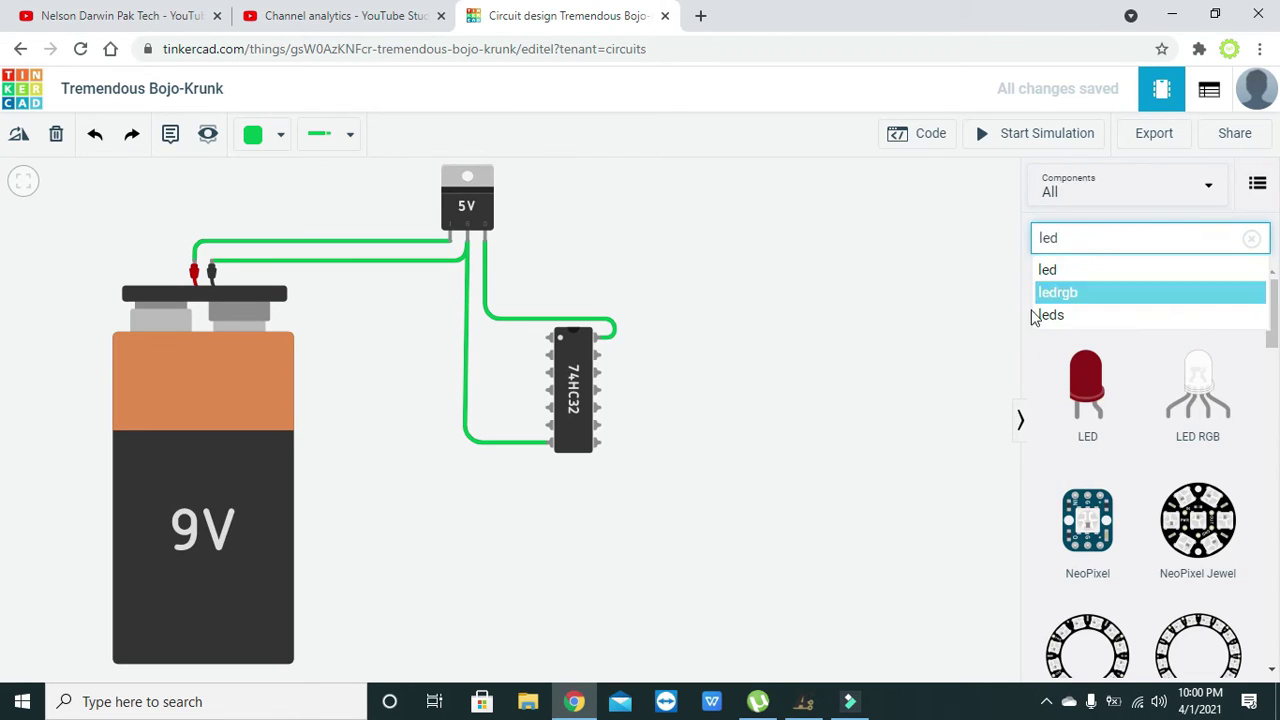
{"action": "left_click_drag", "start_coordinate": [1087, 380], "coordinate": [754, 277]}
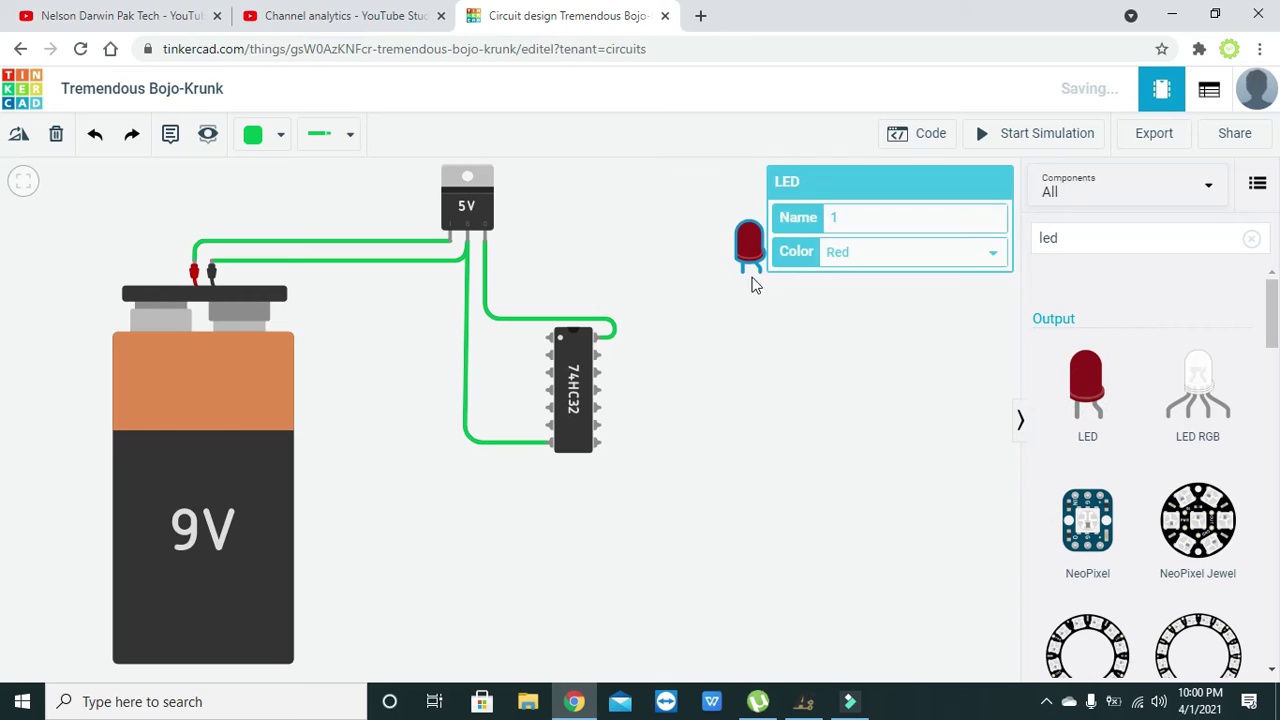
{"action": "left_click", "coordinate": [928, 307]}
Place a resistor just below the LED and wire its top end to the LED's leg.
{"action": "left_click", "coordinate": [1063, 241]}
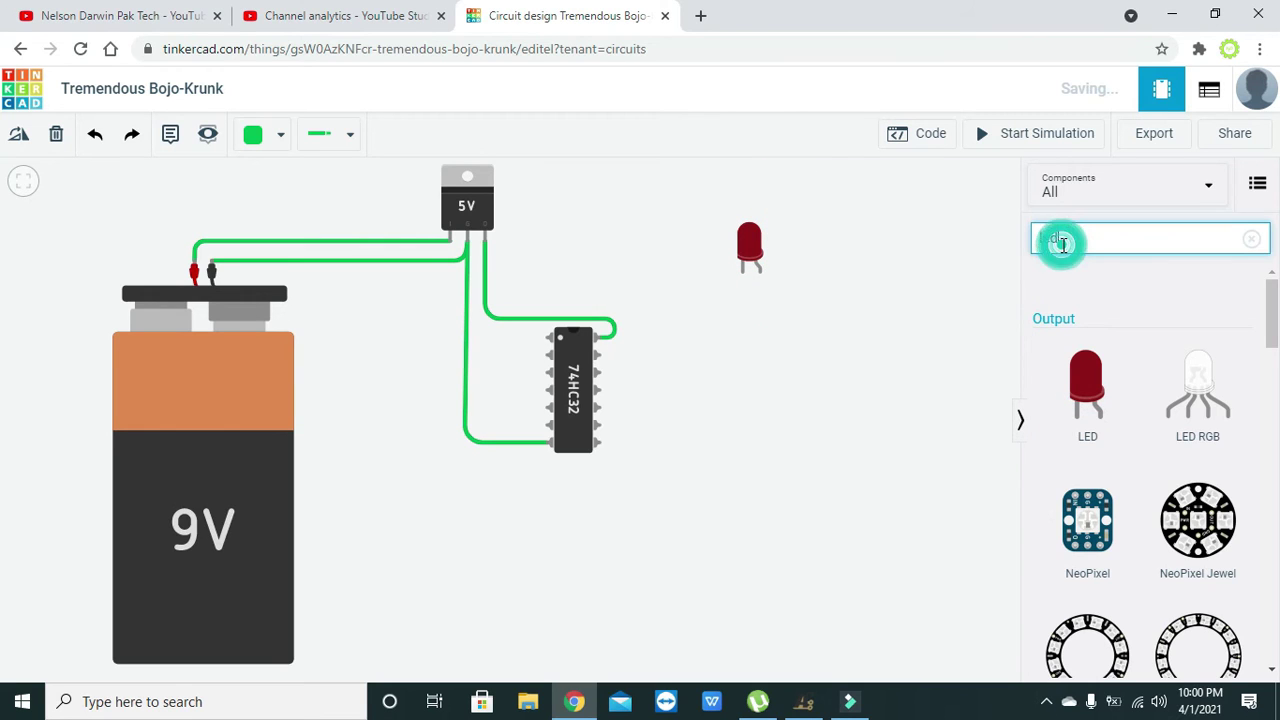
{"action": "key", "text": "BackSpace"}
{"action": "key", "text": "BackSpace"}
{"action": "key", "text": "BackSpace"}
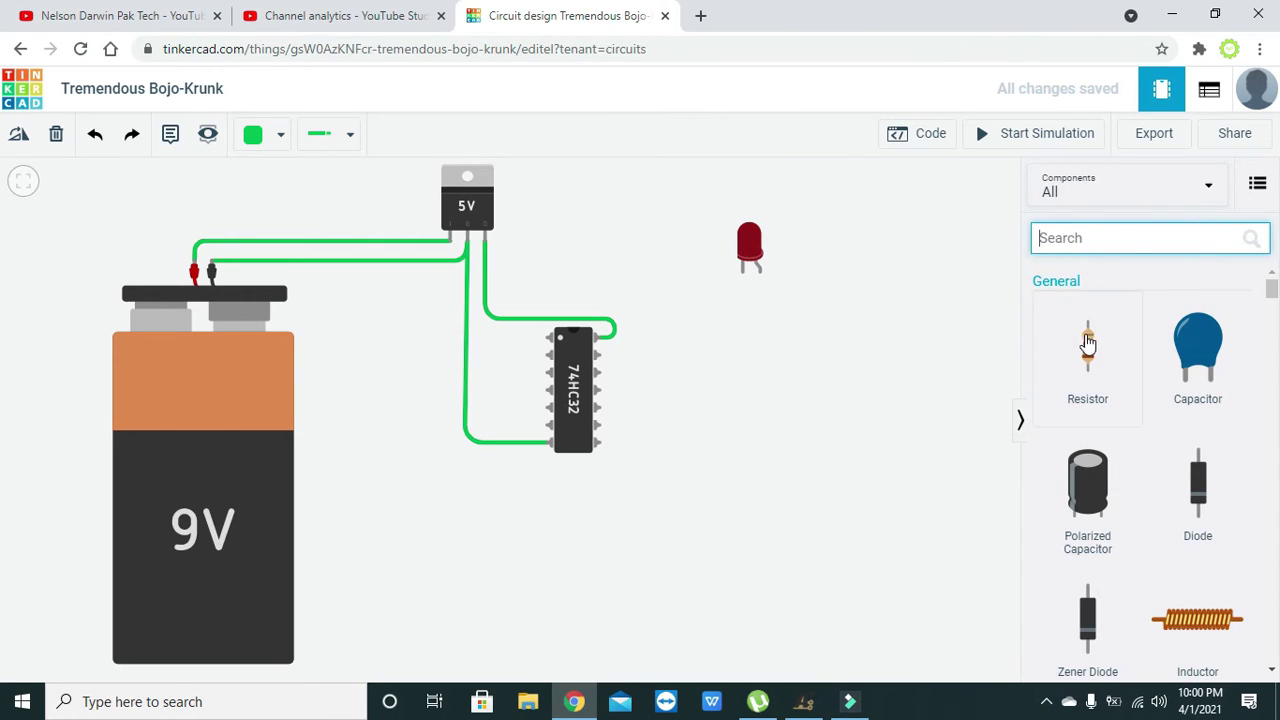
{"action": "left_click_drag", "start_coordinate": [1087, 350], "coordinate": [743, 340]}
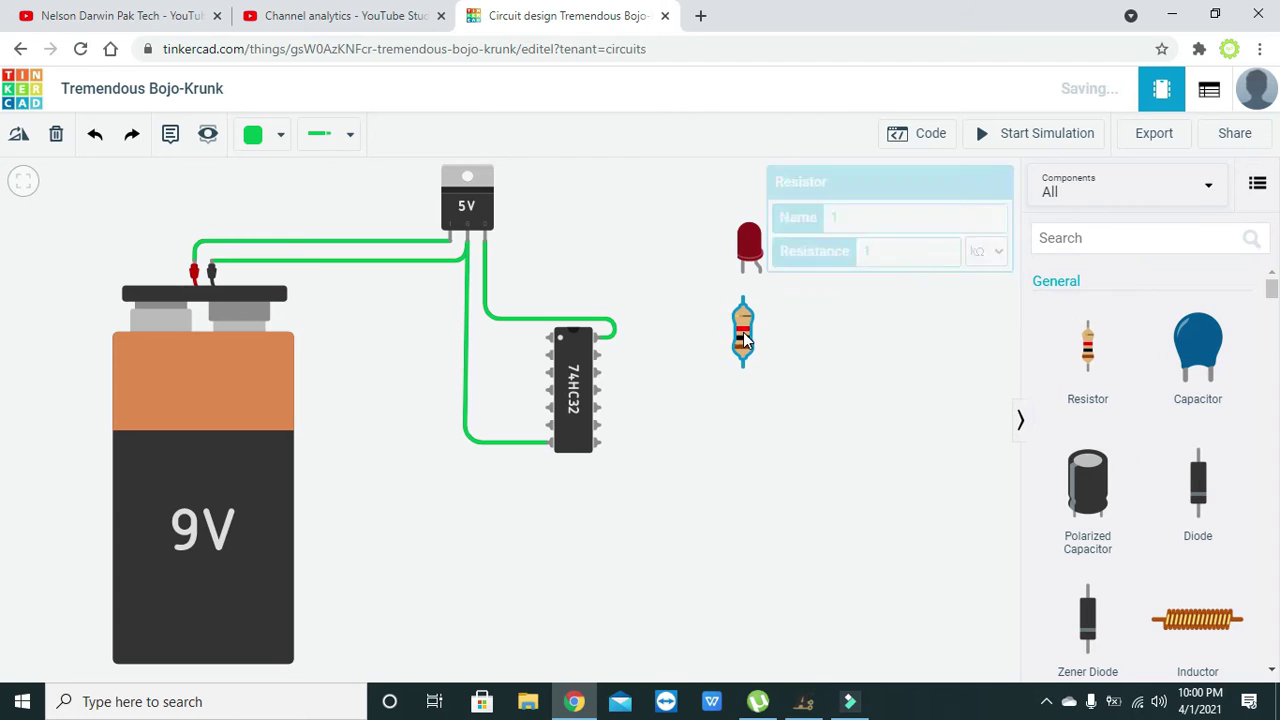
{"action": "left_click", "coordinate": [766, 337]}
{"action": "left_click", "coordinate": [742, 296]}
{"action": "left_click", "coordinate": [746, 282]}
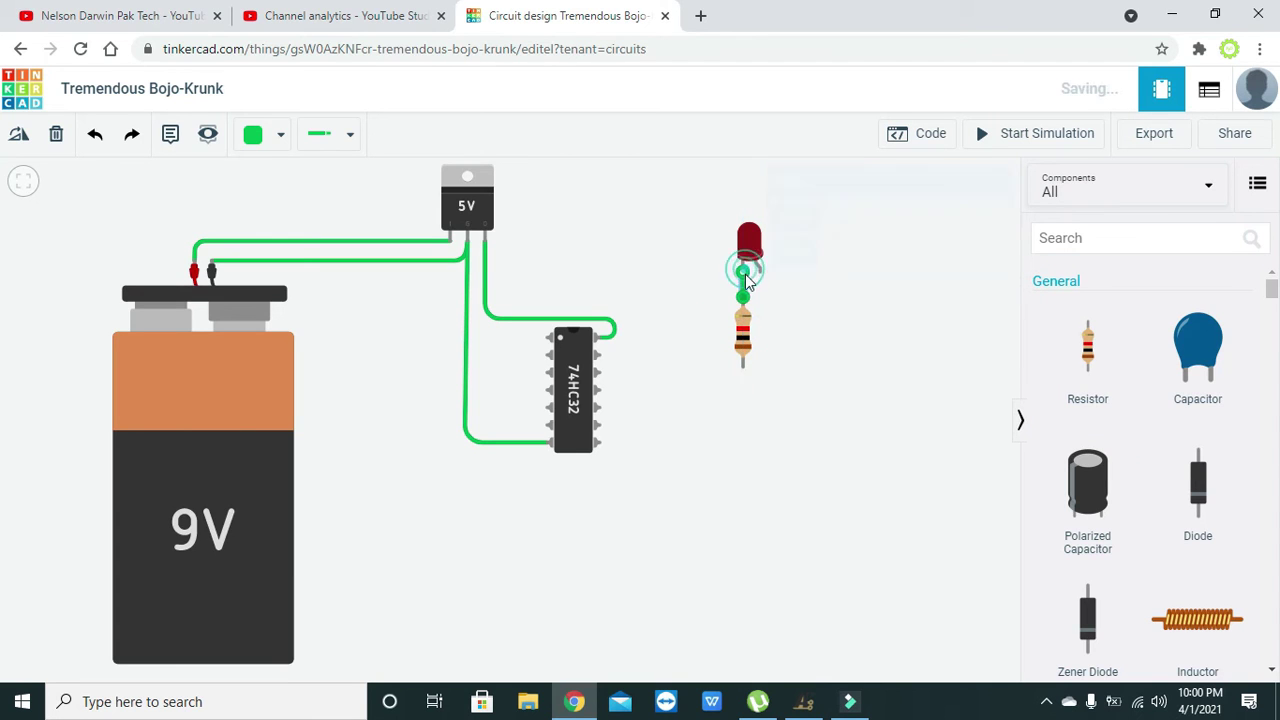
Edit the resistor's resistance value, typing 00 and setting the unit to plain ohms.
{"action": "left_click", "coordinate": [744, 340]}
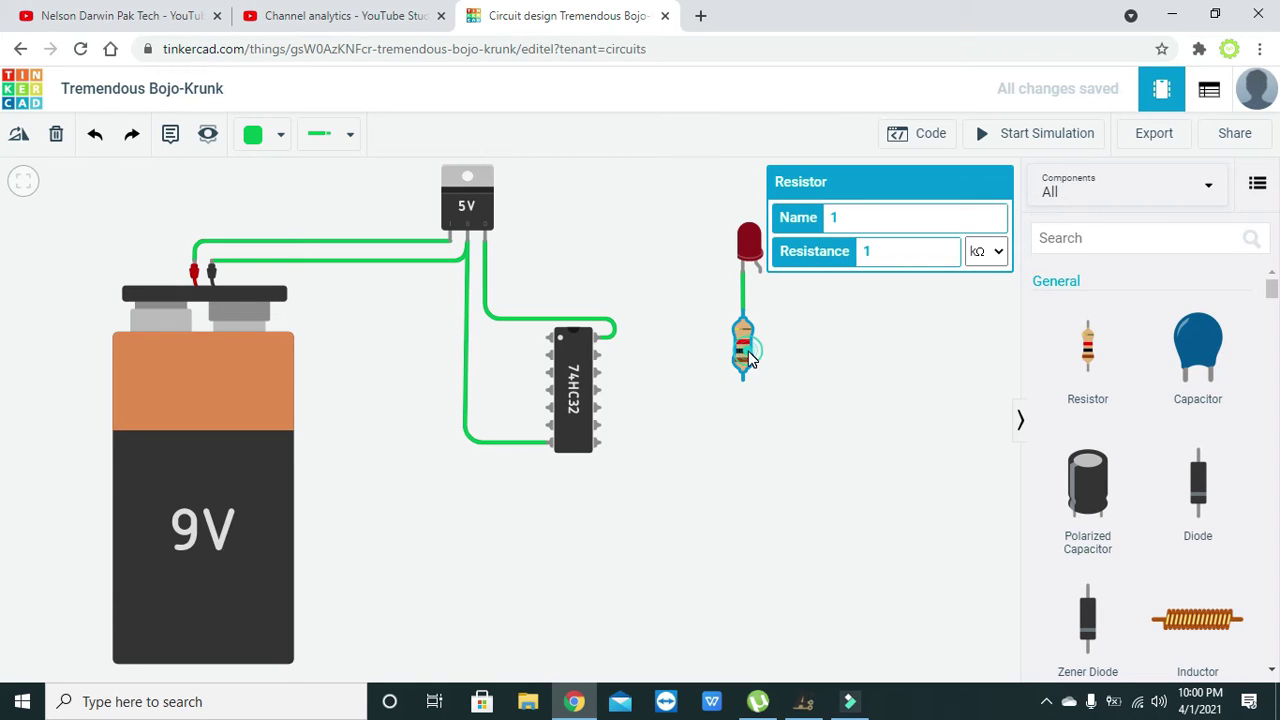
{"action": "left_click", "coordinate": [748, 354]}
{"action": "left_click", "coordinate": [743, 340]}
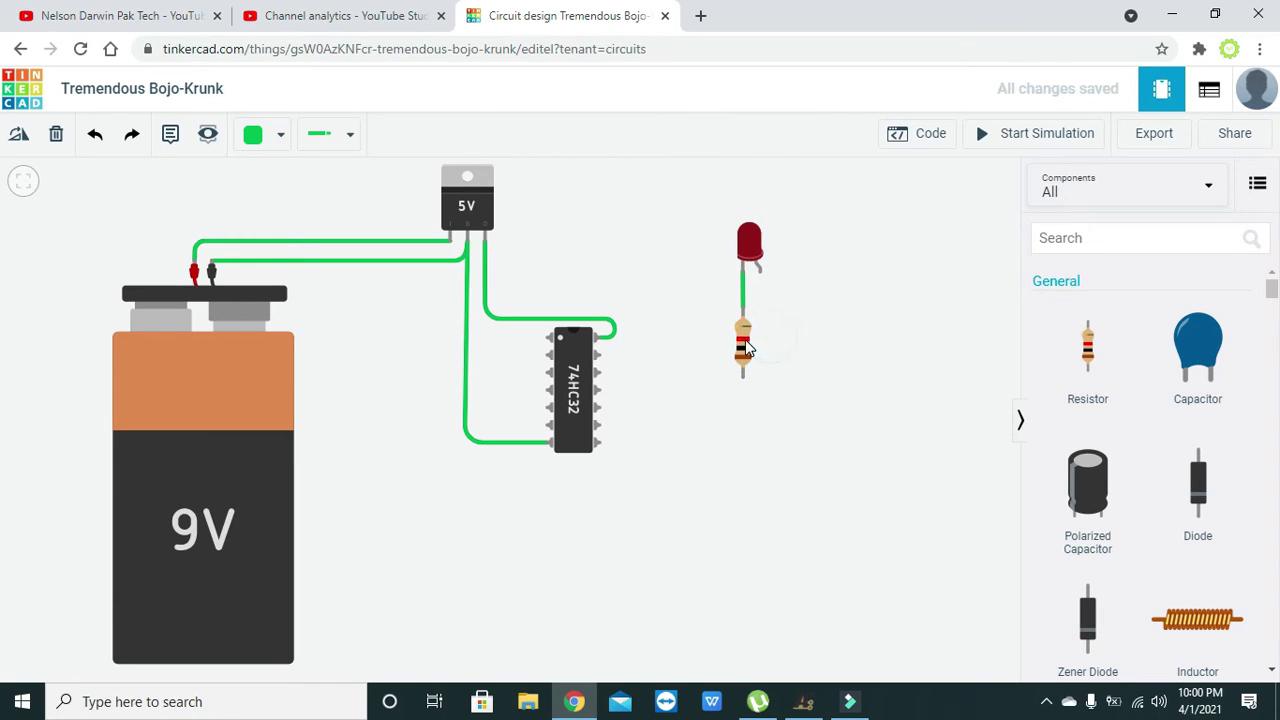
{"action": "left_click", "coordinate": [890, 249]}
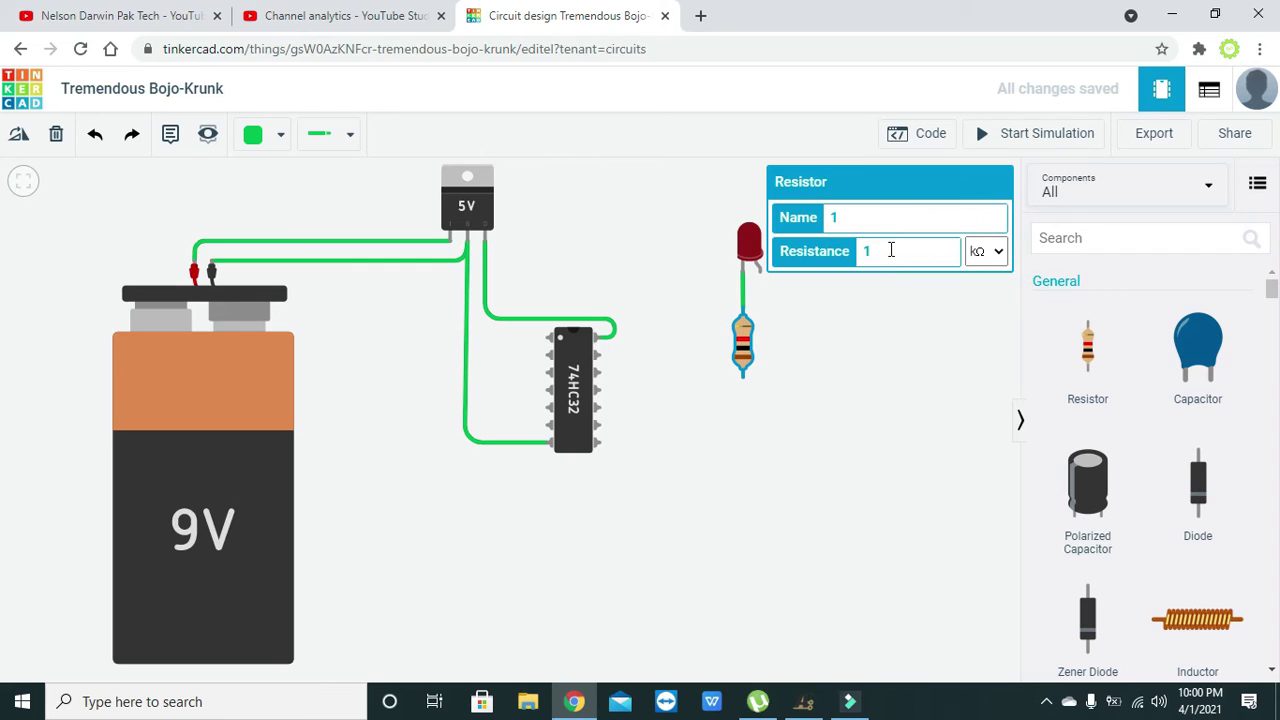
{"action": "type", "text": "00"}
{"action": "left_click", "coordinate": [974, 251]}
{"action": "left_click", "coordinate": [975, 342]}
{"action": "left_click", "coordinate": [828, 305]}
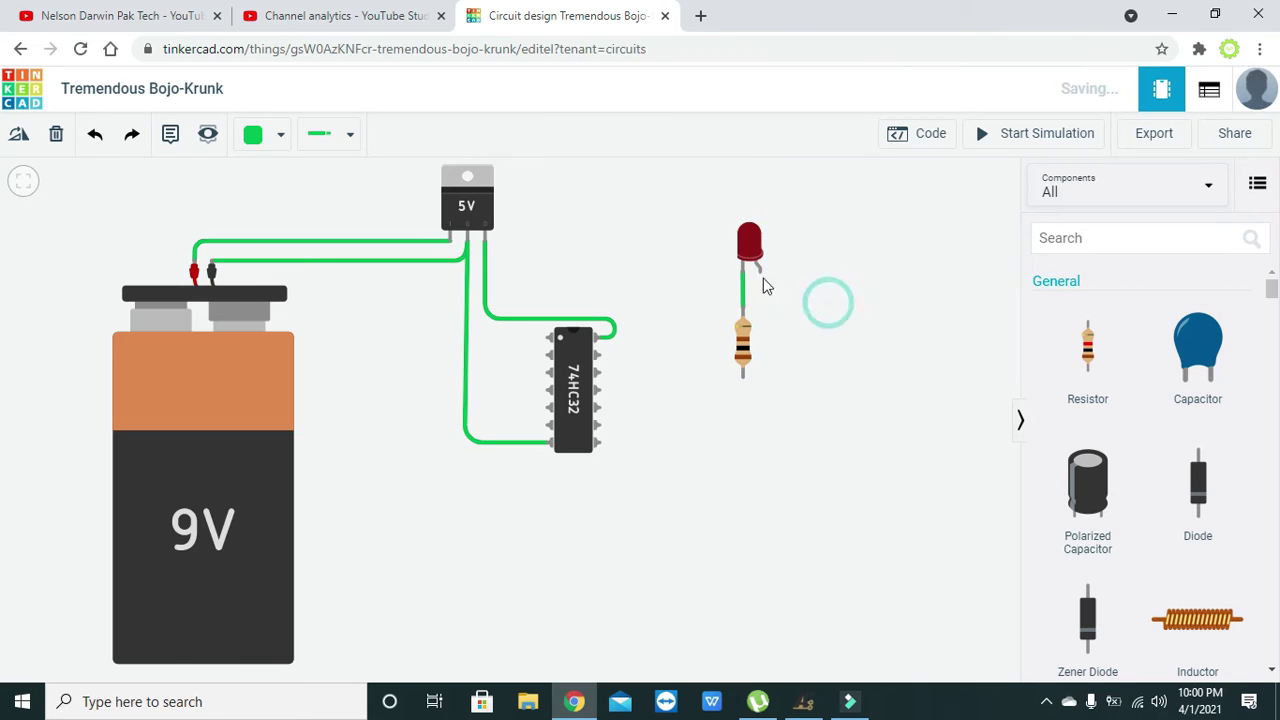
Route a wire from the LED's anode around the resistor to the chip's Output 1 pin.
{"action": "left_click", "coordinate": [760, 272]}
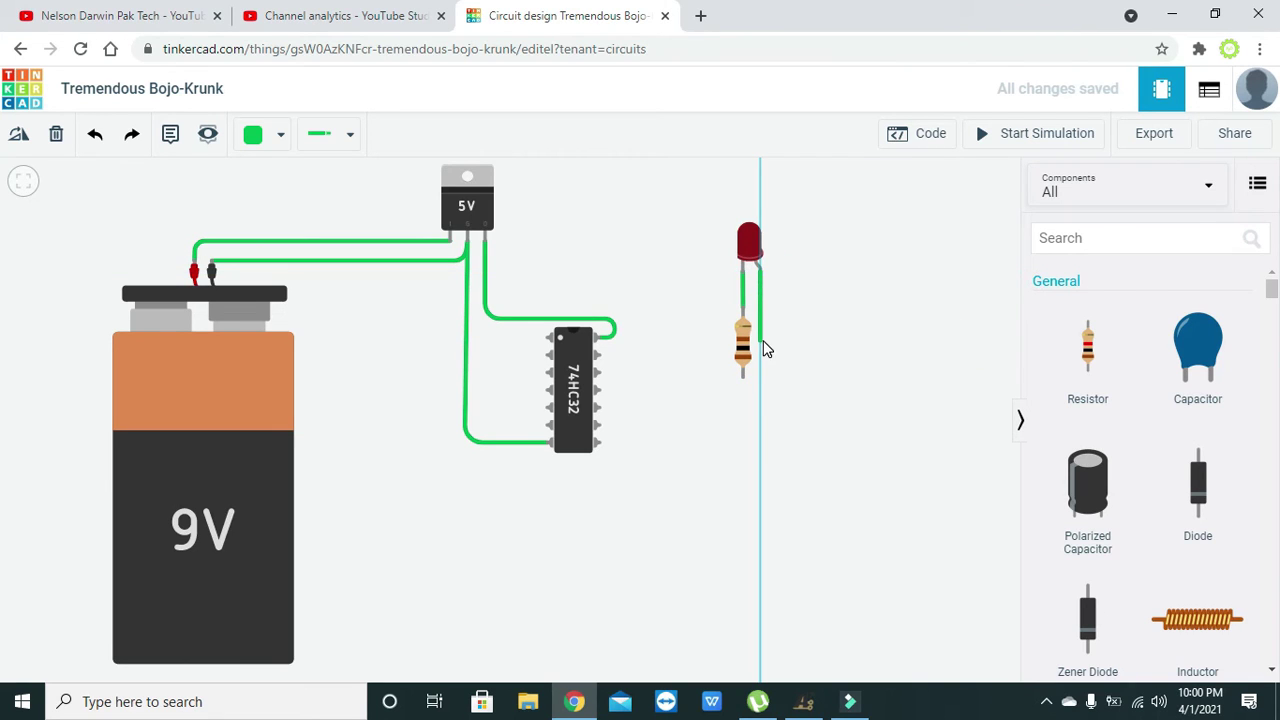
{"action": "left_click", "coordinate": [761, 400]}
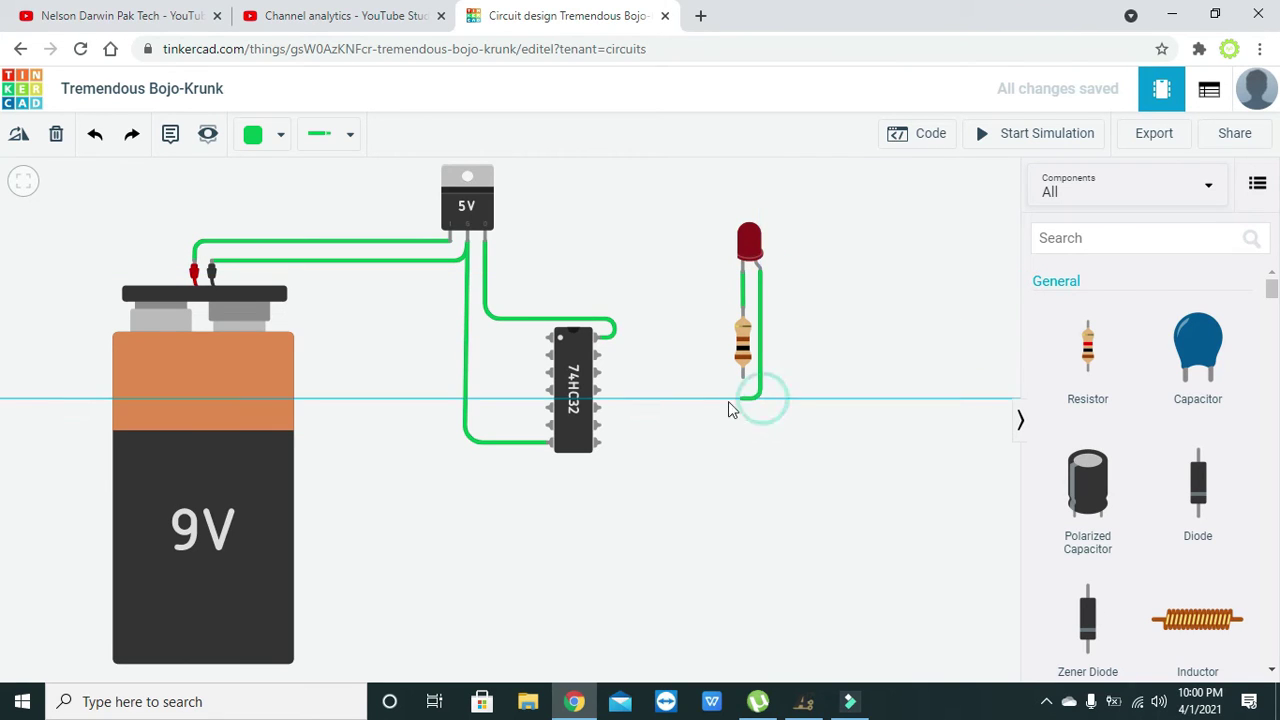
{"action": "left_click", "coordinate": [690, 400]}
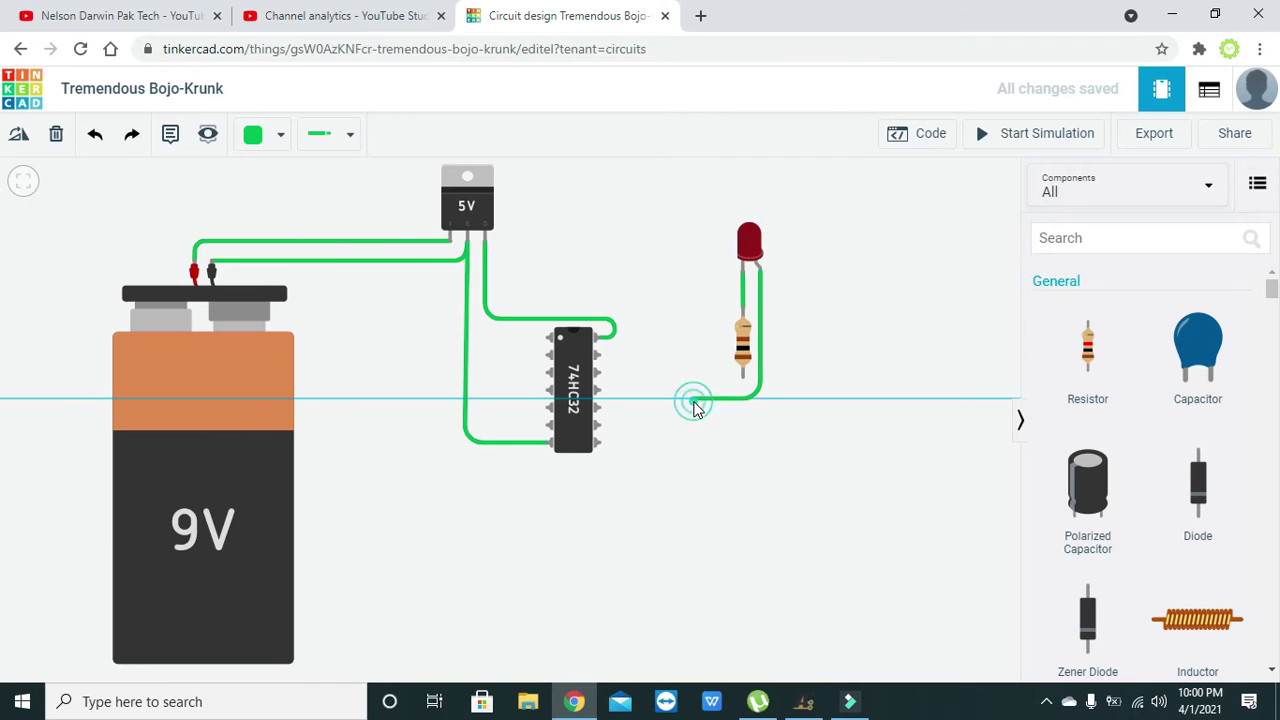
{"action": "left_click", "coordinate": [690, 269]}
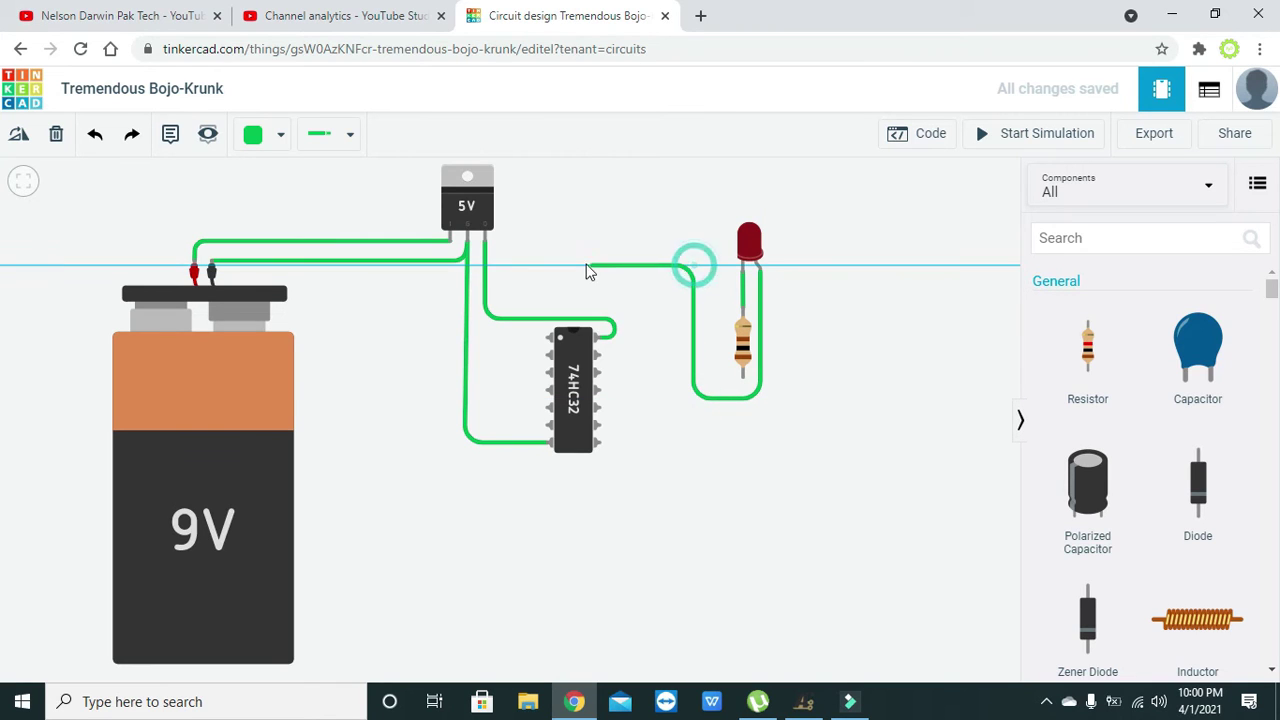
{"action": "left_click", "coordinate": [513, 270]}
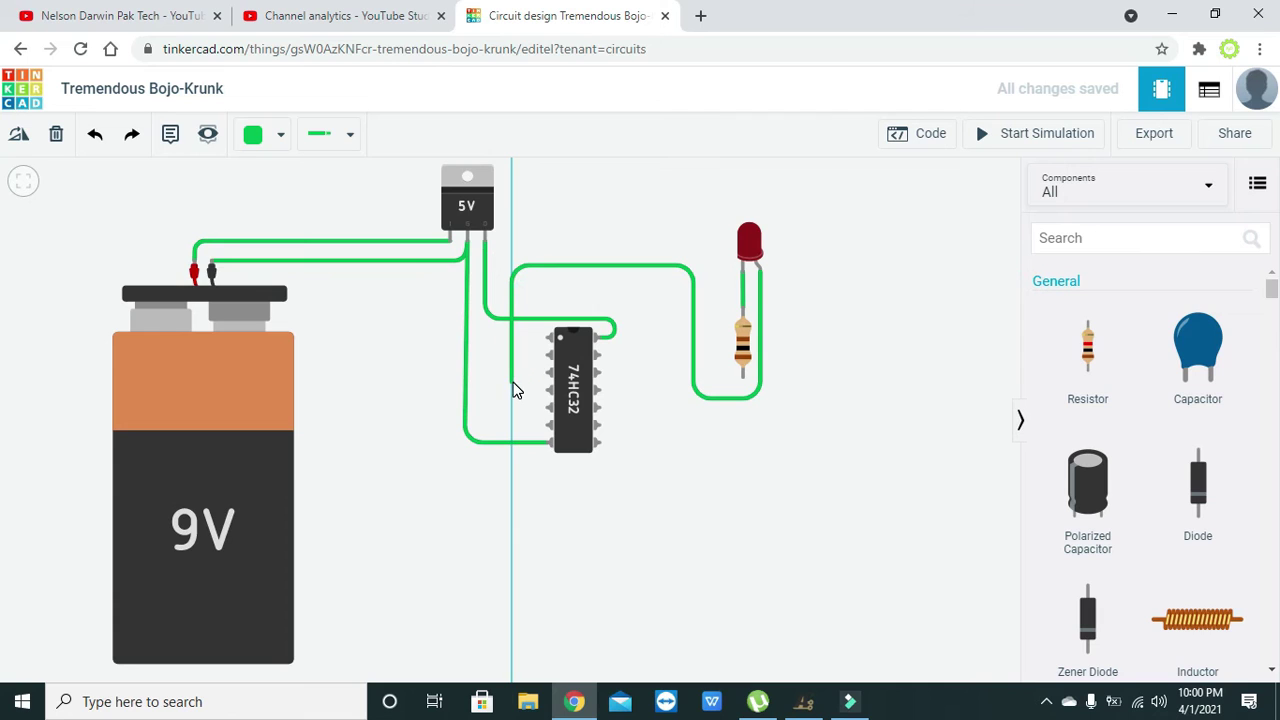
{"action": "left_click", "coordinate": [516, 382]}
{"action": "left_click", "coordinate": [549, 376]}
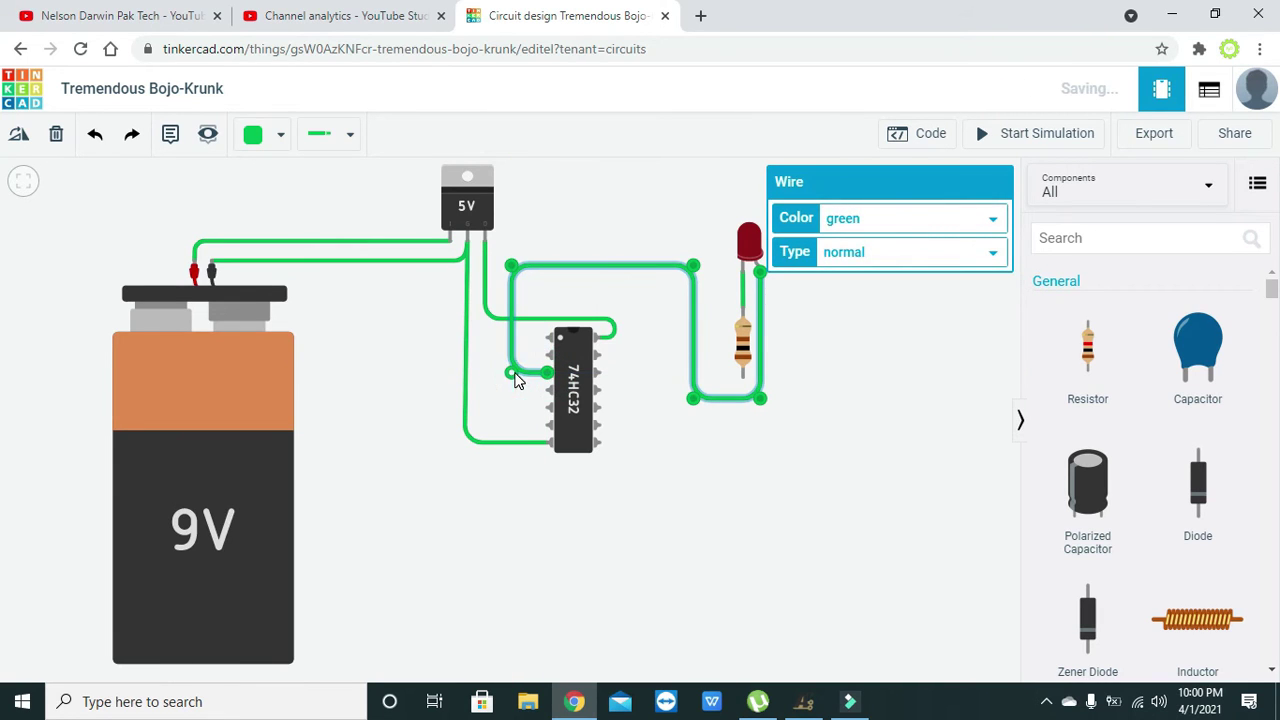
{"action": "left_click", "coordinate": [521, 393]}
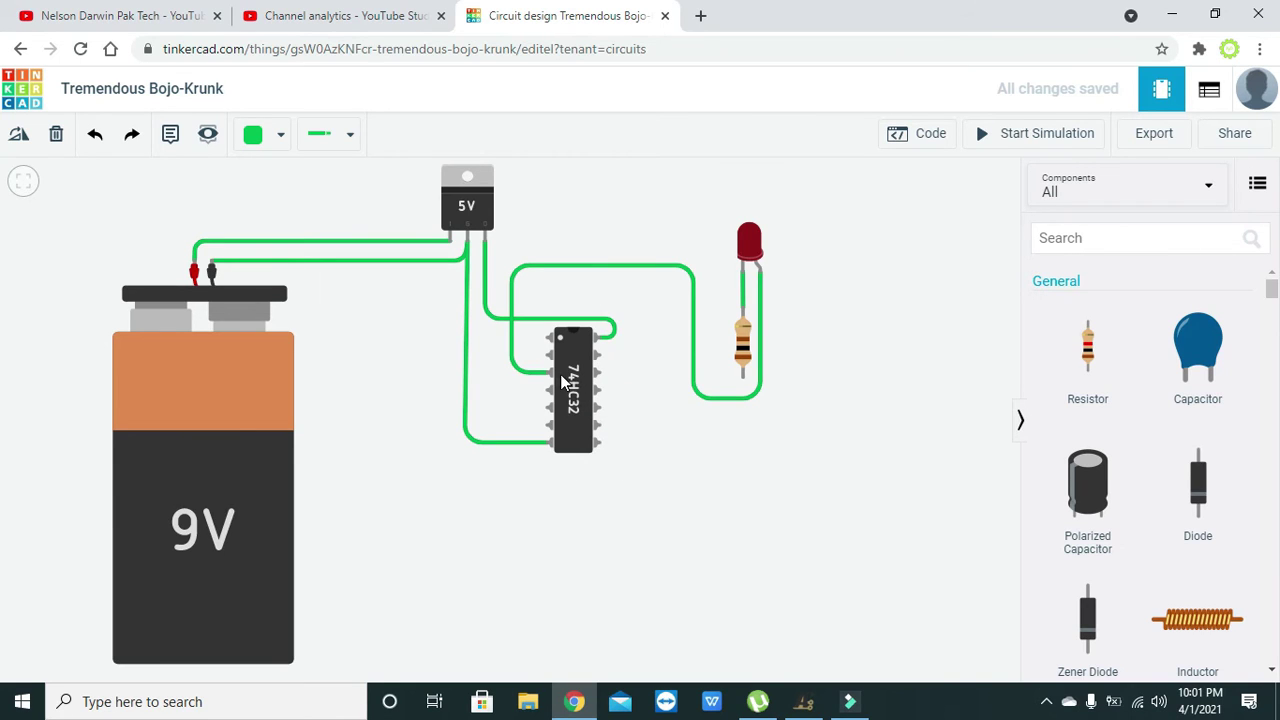
Search 'dip' and place two DIP Switch DPST parts side by side beside the battery.
{"action": "left_click", "coordinate": [1148, 244]}
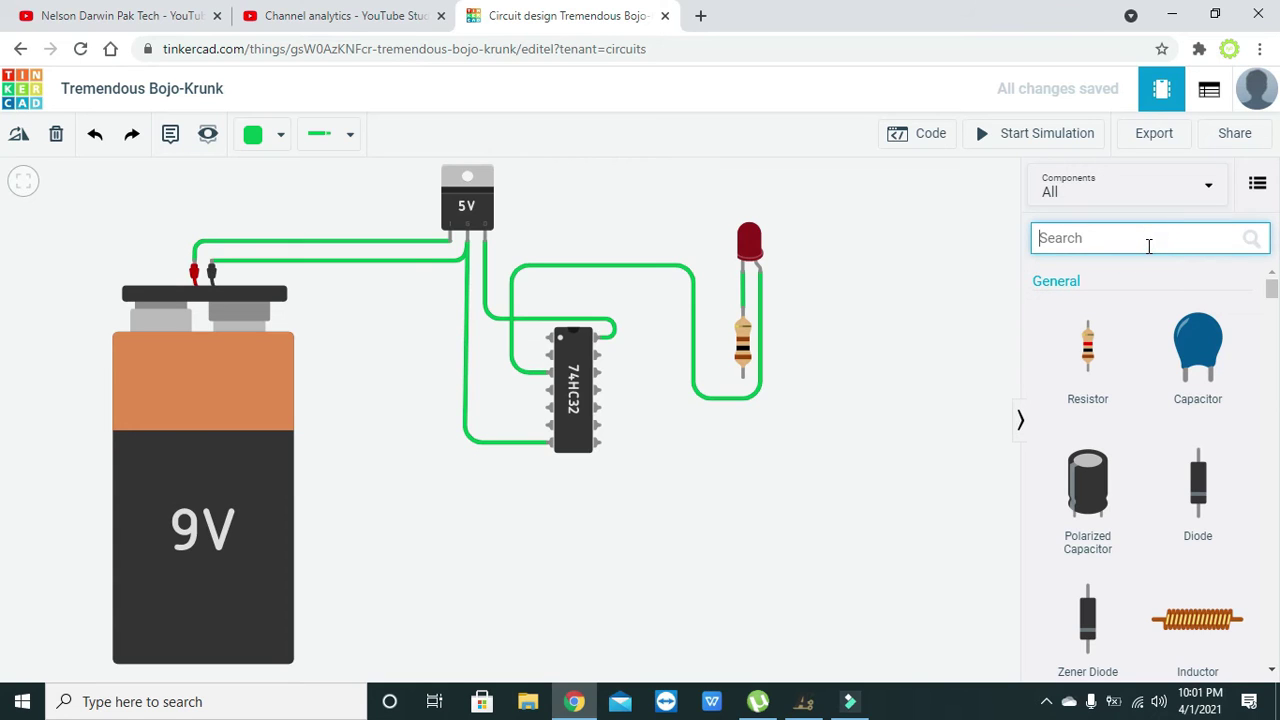
{"action": "type", "text": "dip"}
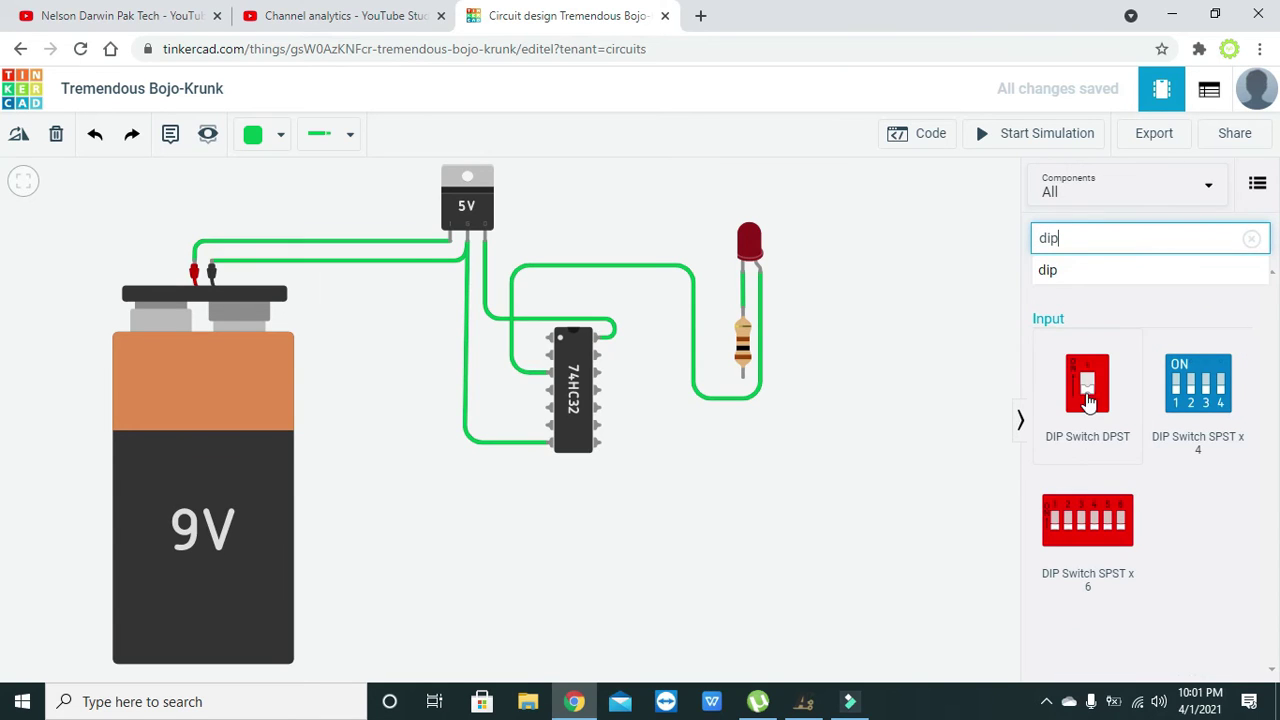
{"action": "left_click_drag", "start_coordinate": [1088, 398], "coordinate": [345, 440]}
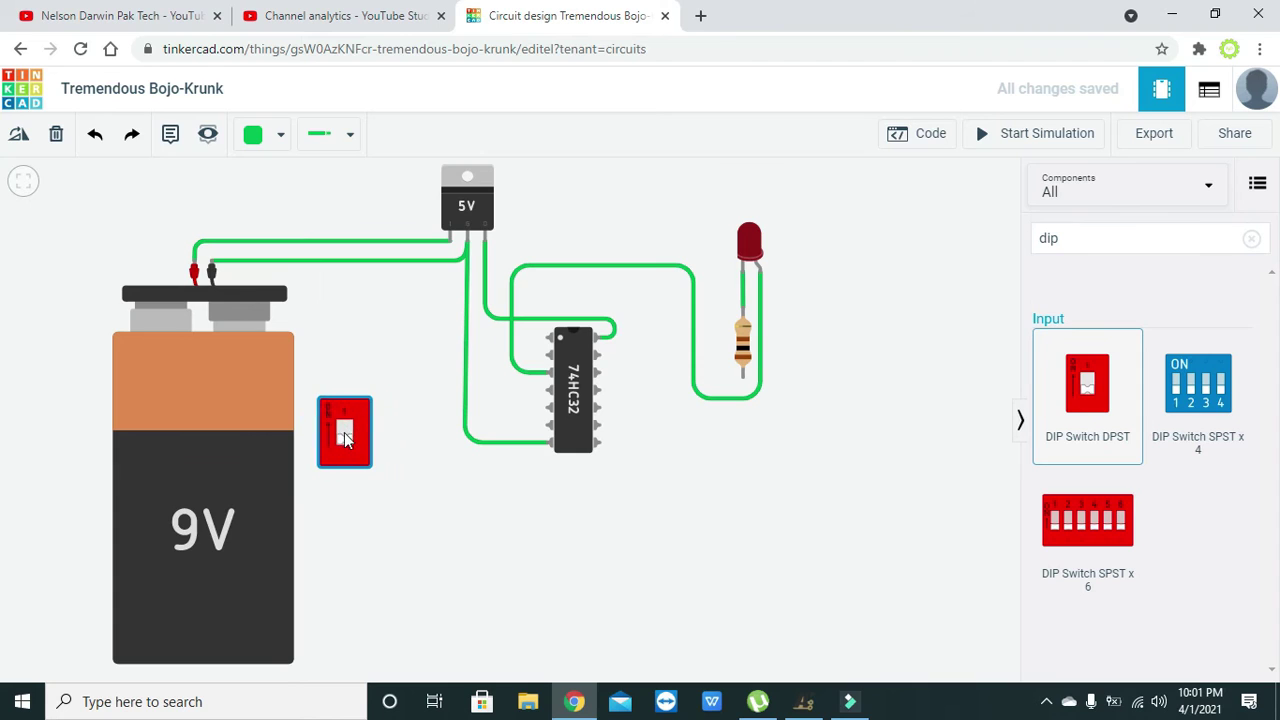
{"action": "left_click", "coordinate": [390, 450]}
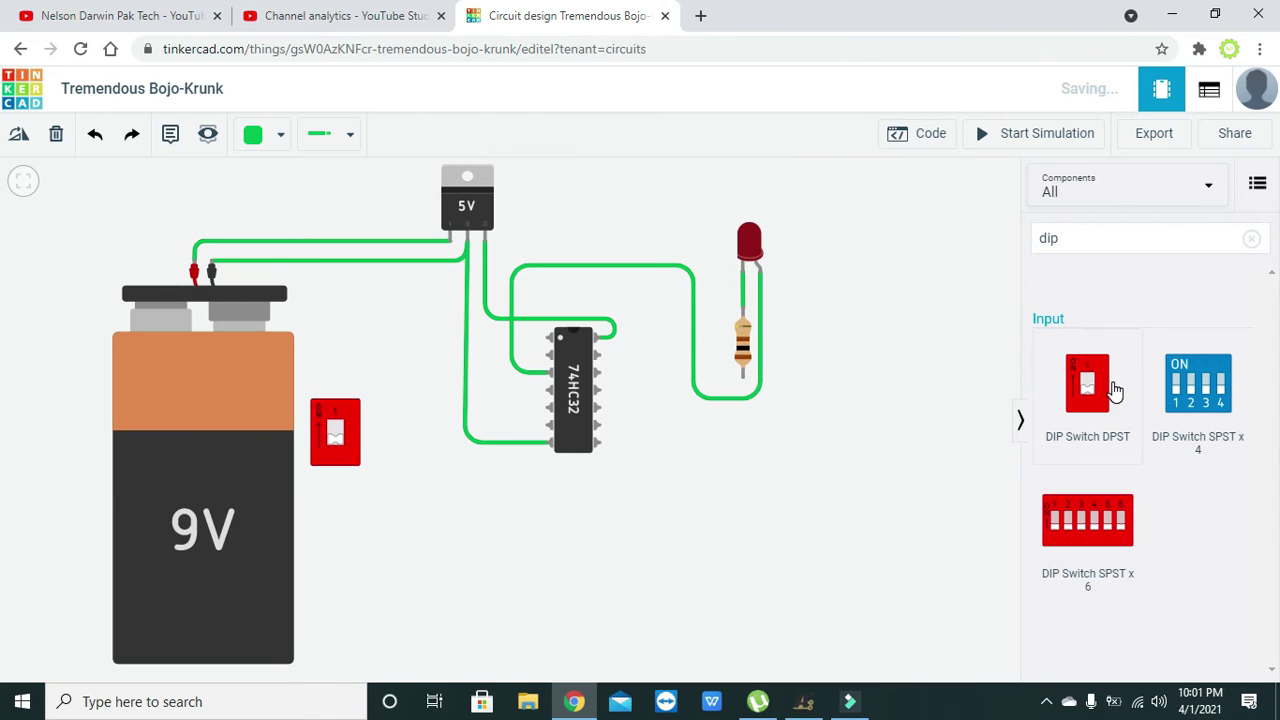
{"action": "left_click_drag", "start_coordinate": [1115, 390], "coordinate": [407, 434]}
{"action": "left_click", "coordinate": [416, 383]}
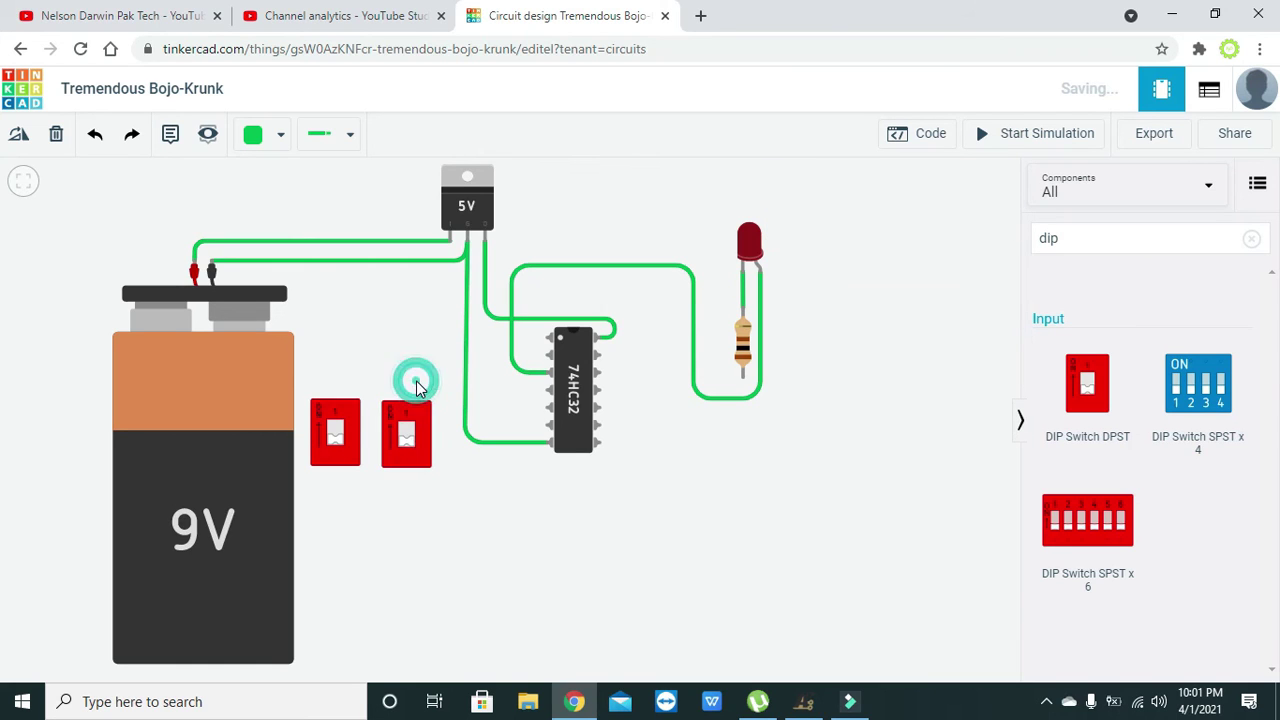
Wire the left switch's 1B terminal to the 5V regulator's Out pin, straightening the wire.
{"action": "left_click", "coordinate": [326, 408]}
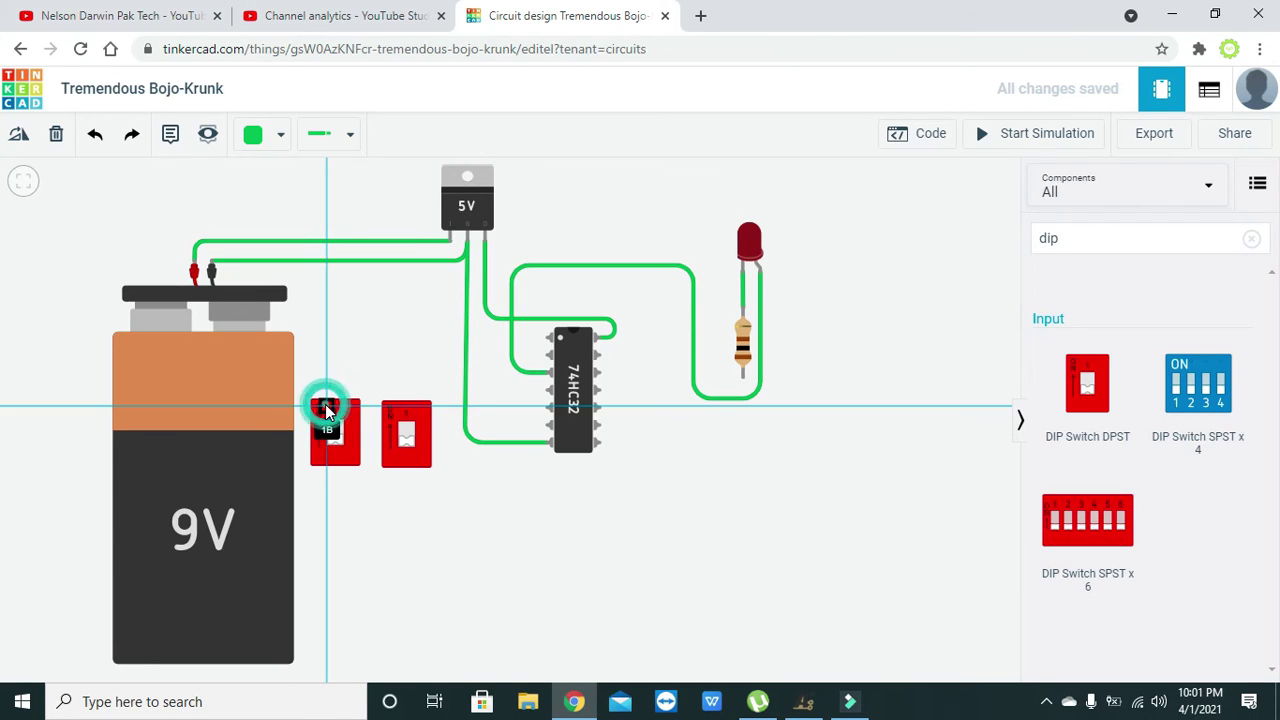
{"action": "left_click", "coordinate": [328, 312]}
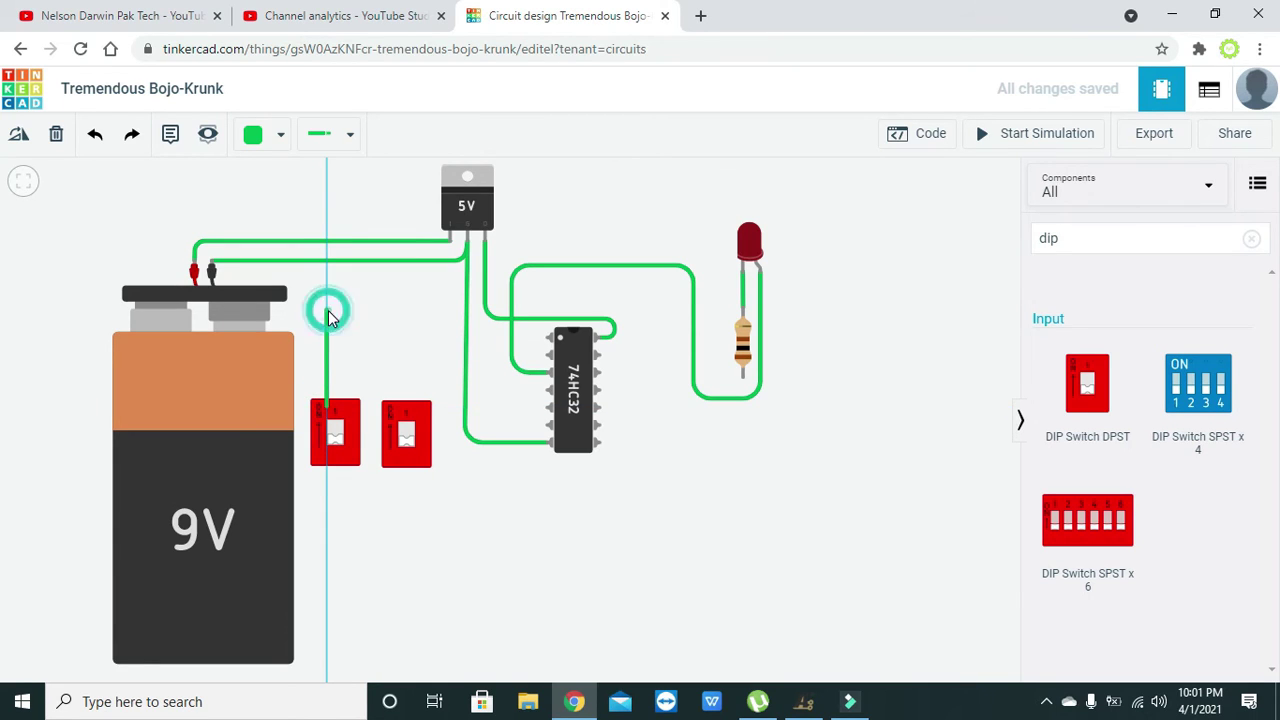
{"action": "left_click", "coordinate": [438, 313]}
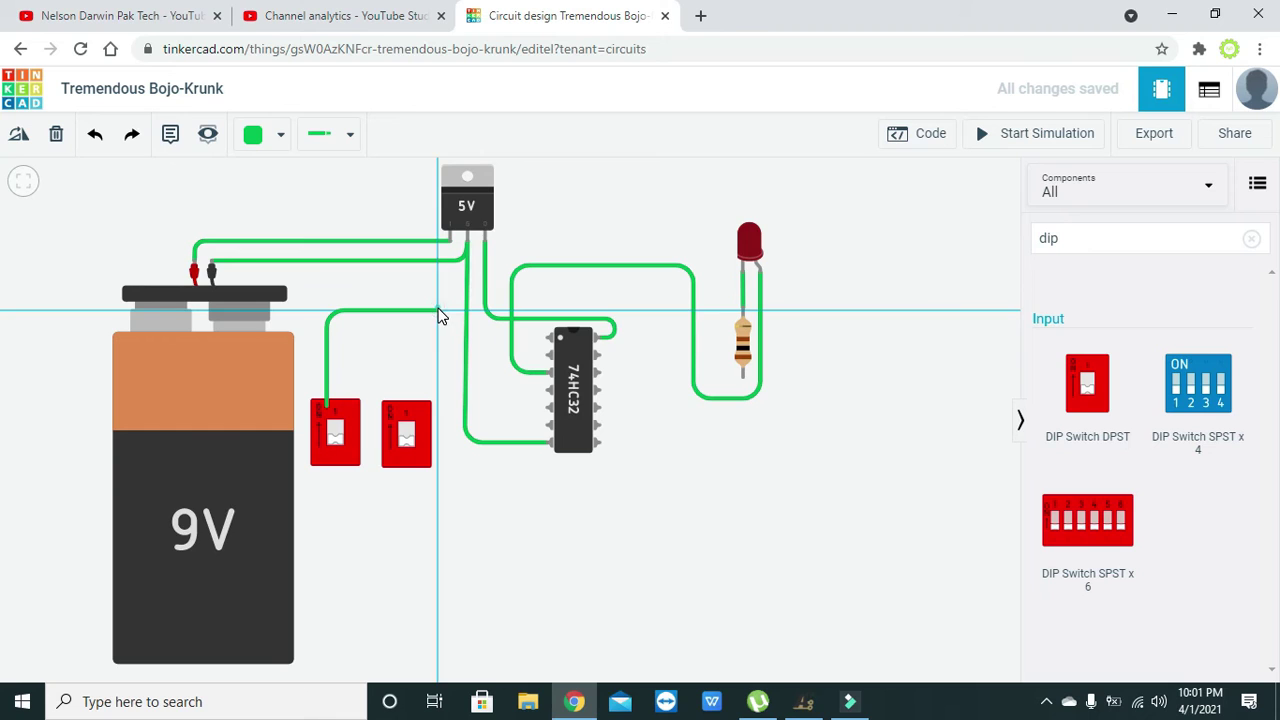
{"action": "left_click", "coordinate": [484, 245]}
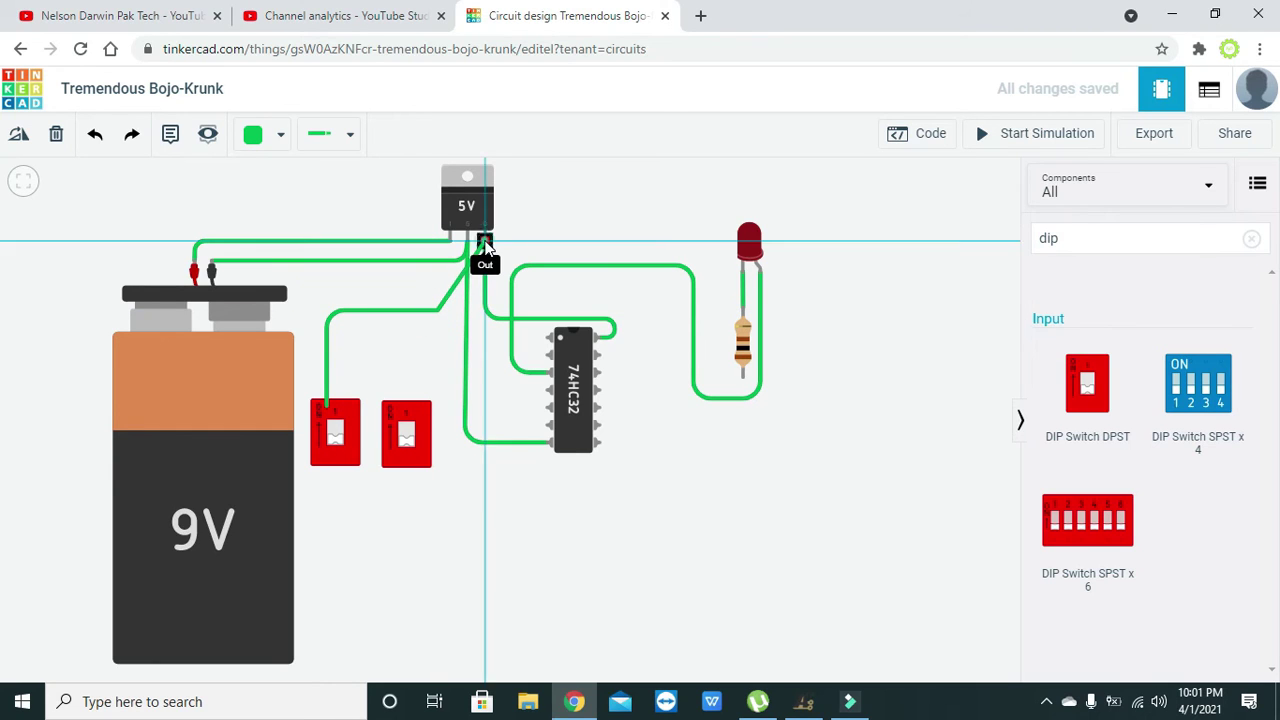
{"action": "left_click_drag", "start_coordinate": [440, 312], "coordinate": [484, 314]}
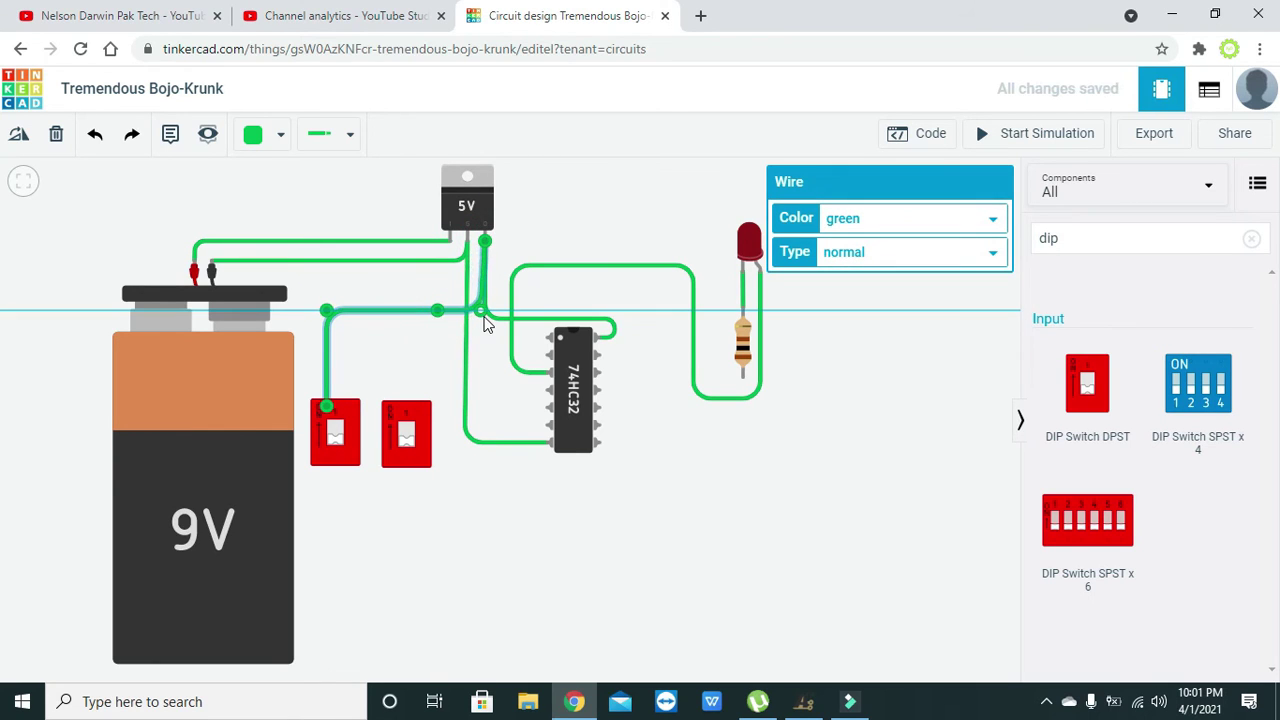
{"action": "left_click", "coordinate": [478, 369]}
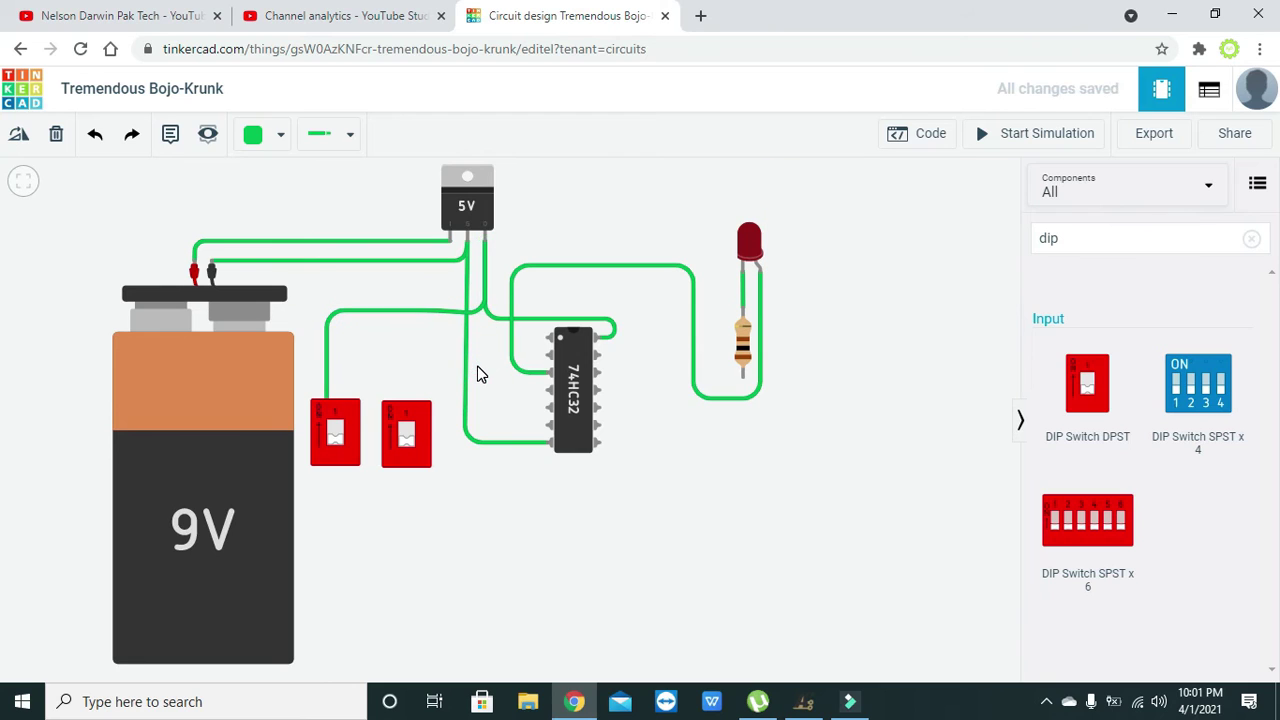
Wire the right switch's top terminal over to the left switch's terminal.
{"action": "left_click", "coordinate": [416, 412]}
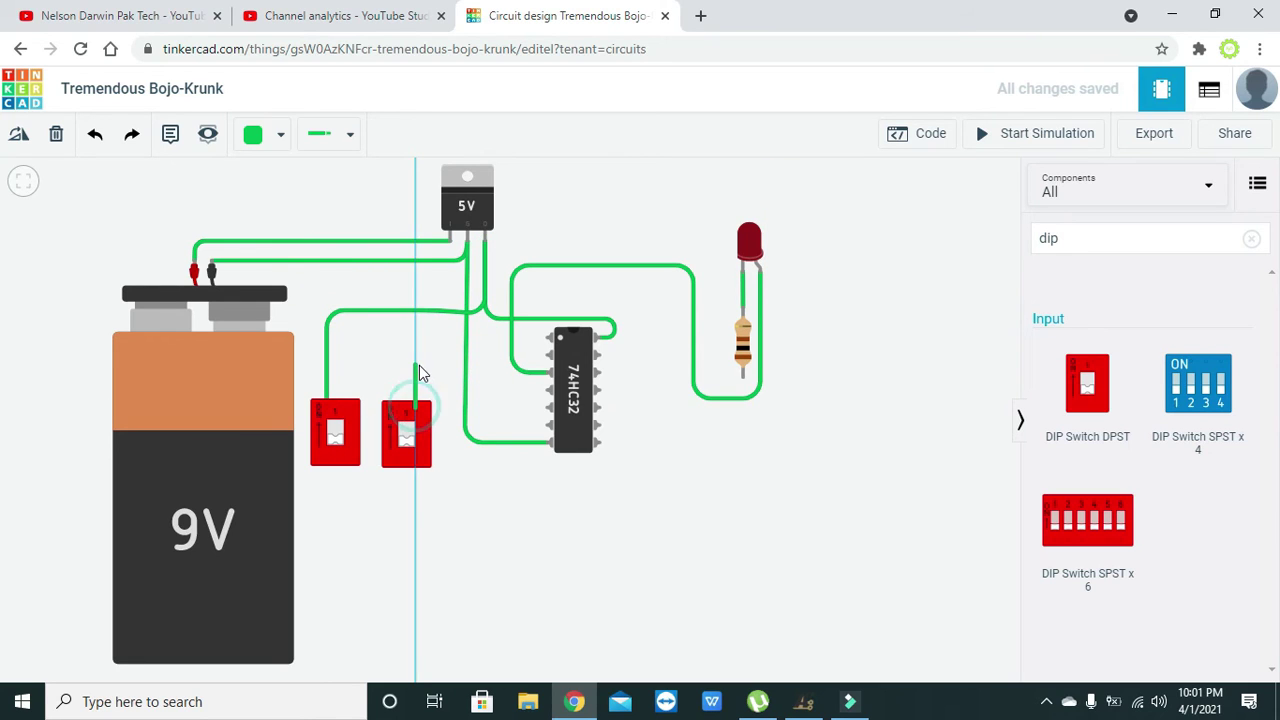
{"action": "left_click", "coordinate": [419, 365]}
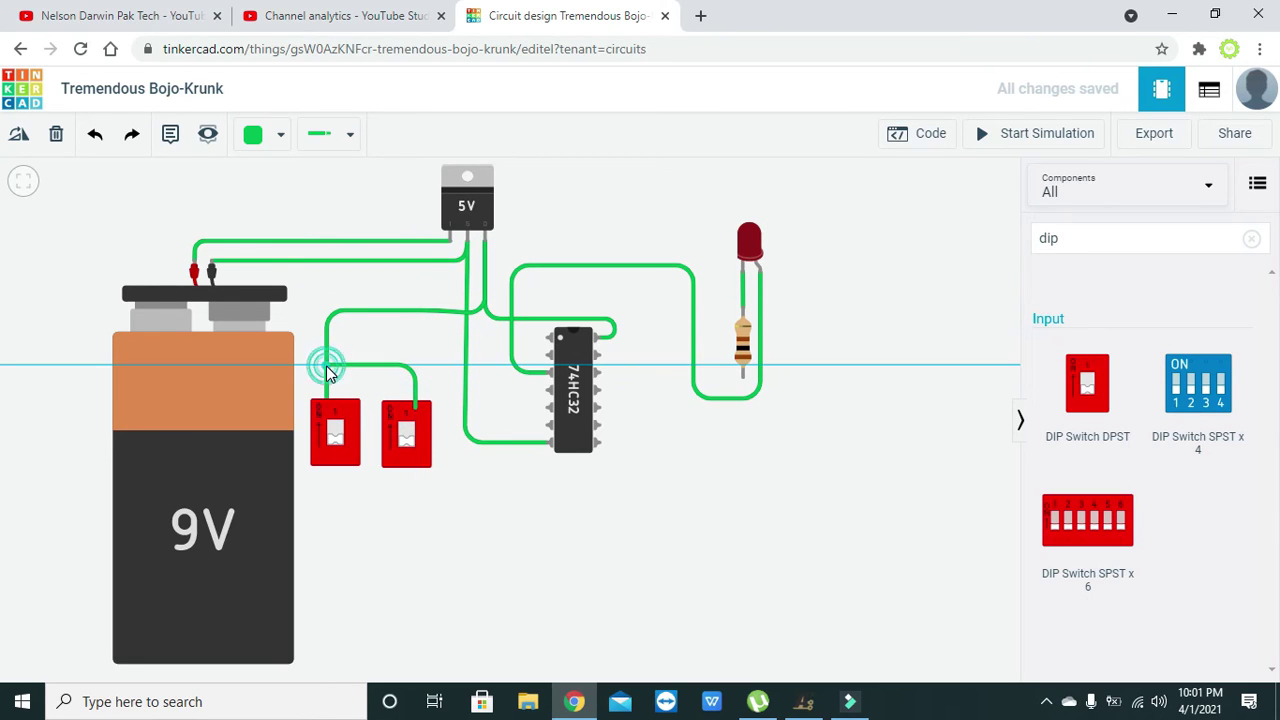
{"action": "left_click", "coordinate": [326, 366]}
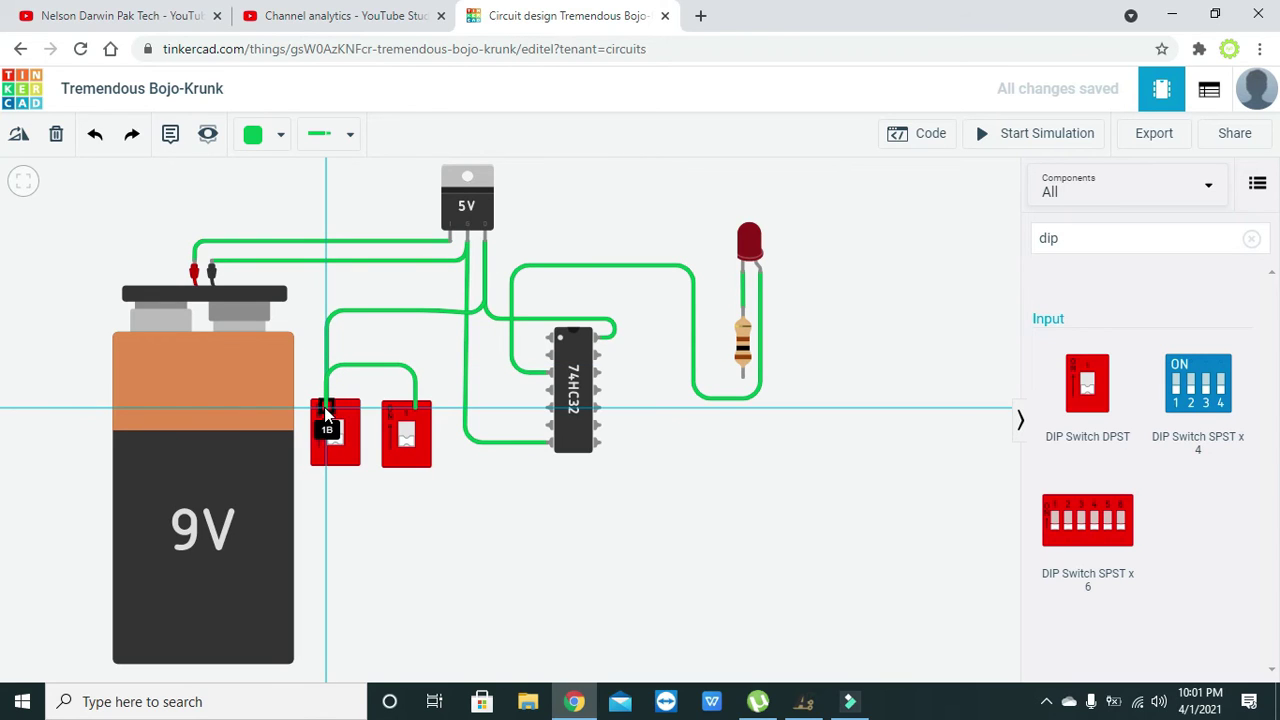
{"action": "left_click", "coordinate": [327, 406]}
{"action": "left_click", "coordinate": [375, 372]}
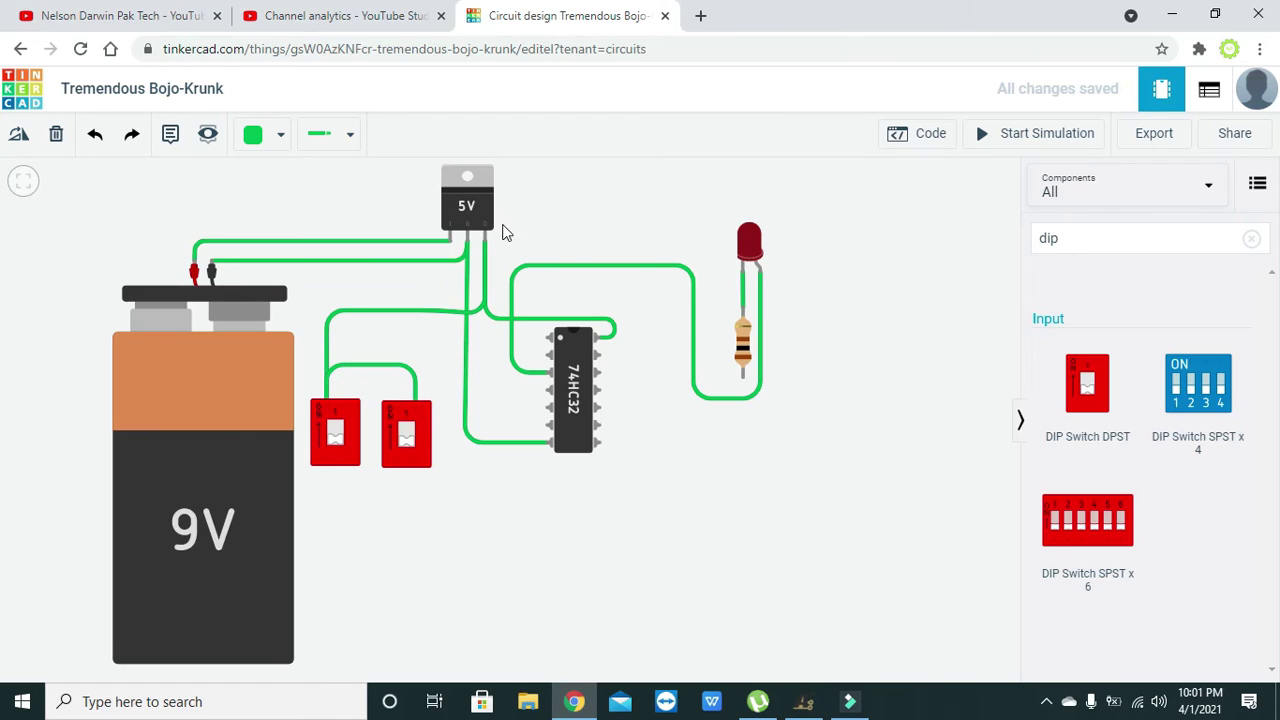
Wire the right switch's 1A terminal below the switches up to the chip's Input 1A pin.
{"action": "left_click", "coordinate": [400, 462]}
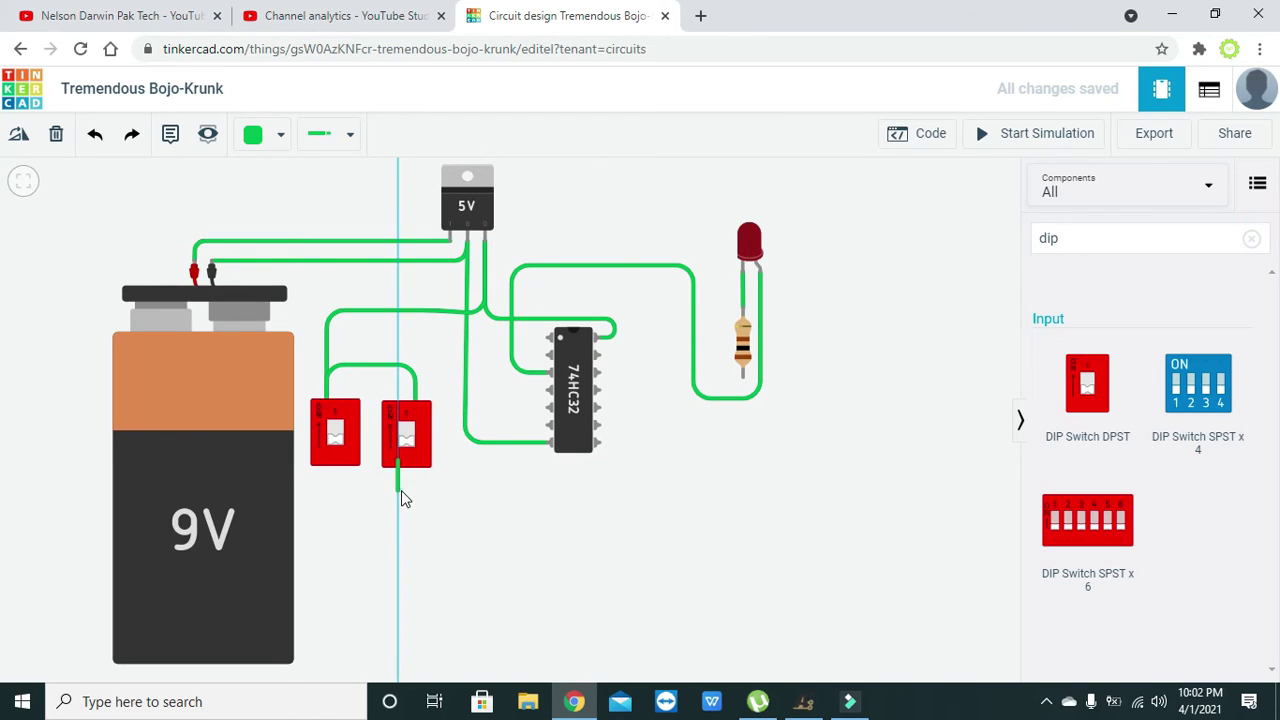
{"action": "left_click", "coordinate": [401, 490]}
{"action": "left_click", "coordinate": [501, 491]}
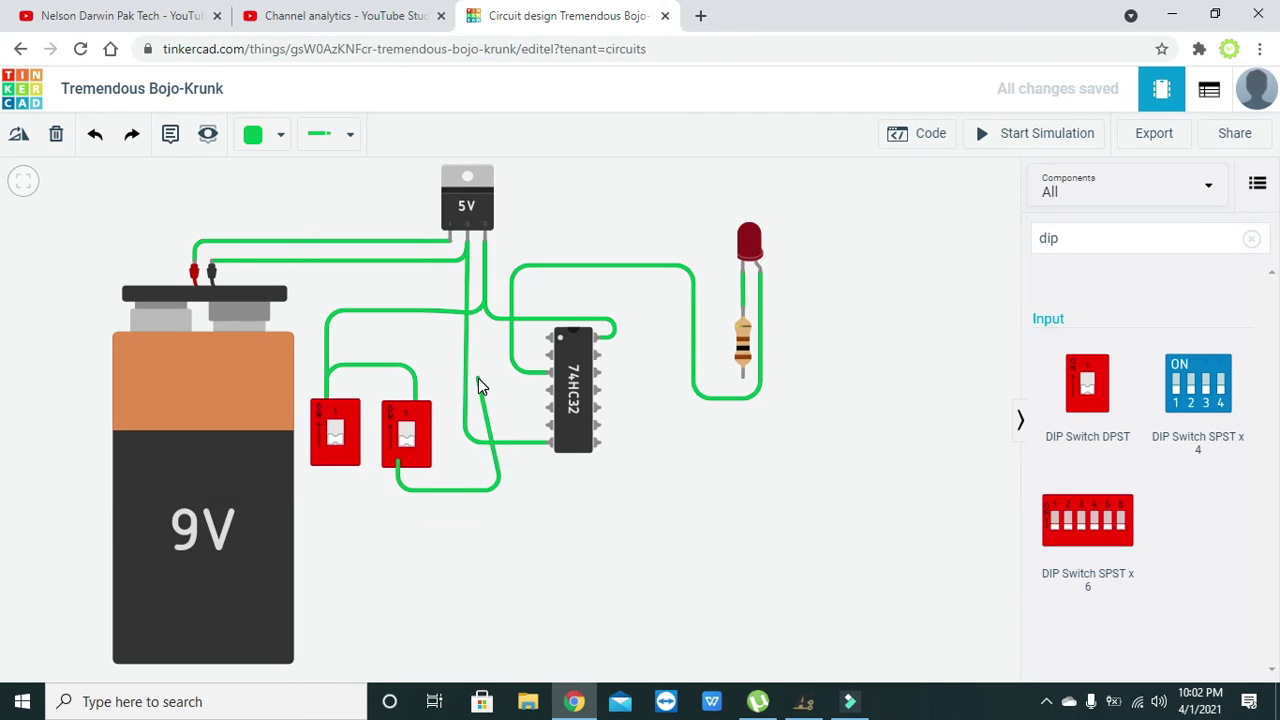
{"action": "left_click", "coordinate": [501, 337]}
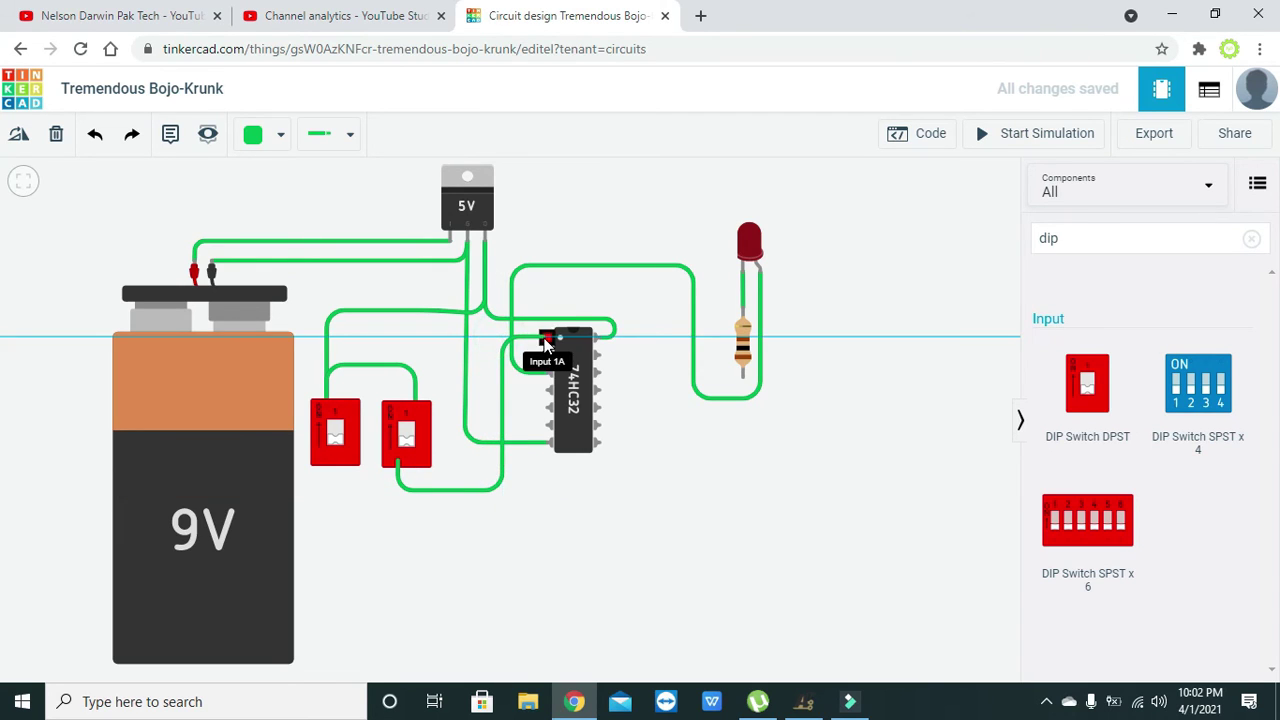
{"action": "left_click", "coordinate": [547, 337]}
Wire the chip's Input 1B pin under the switches to the left switch's terminal, then check the second switch.
{"action": "left_click", "coordinate": [540, 355]}
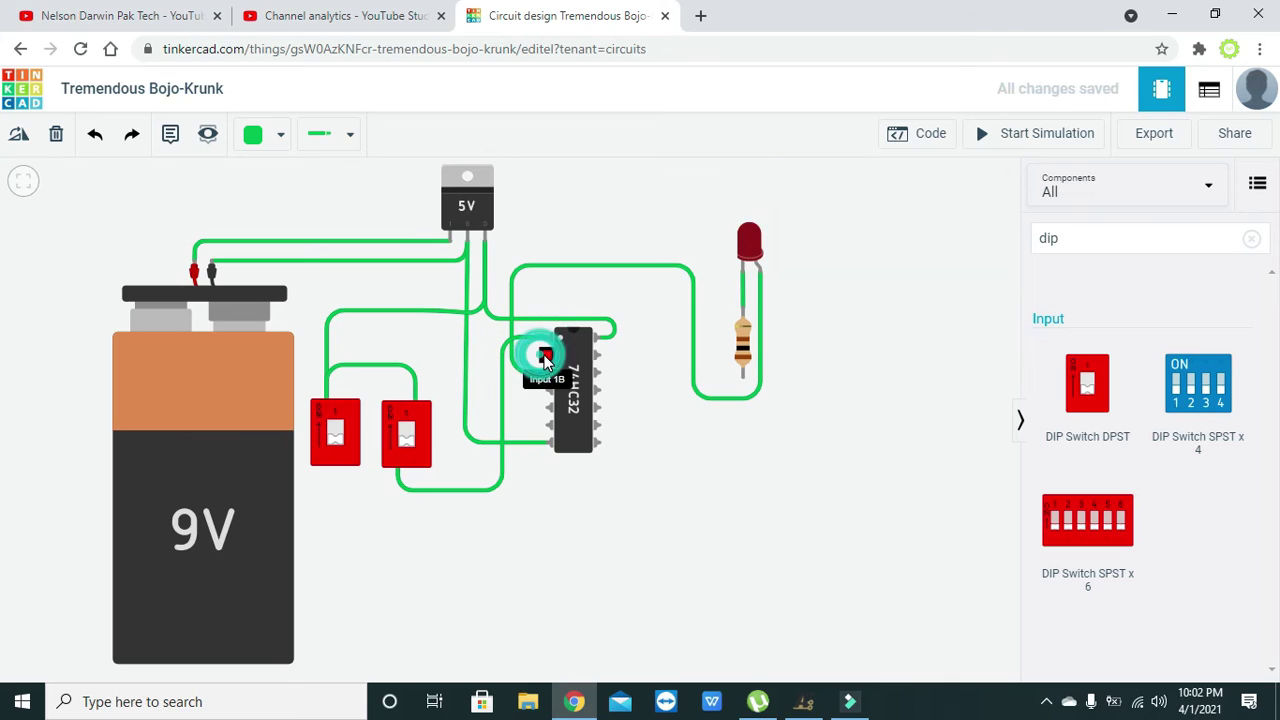
{"action": "left_click", "coordinate": [519, 355]}
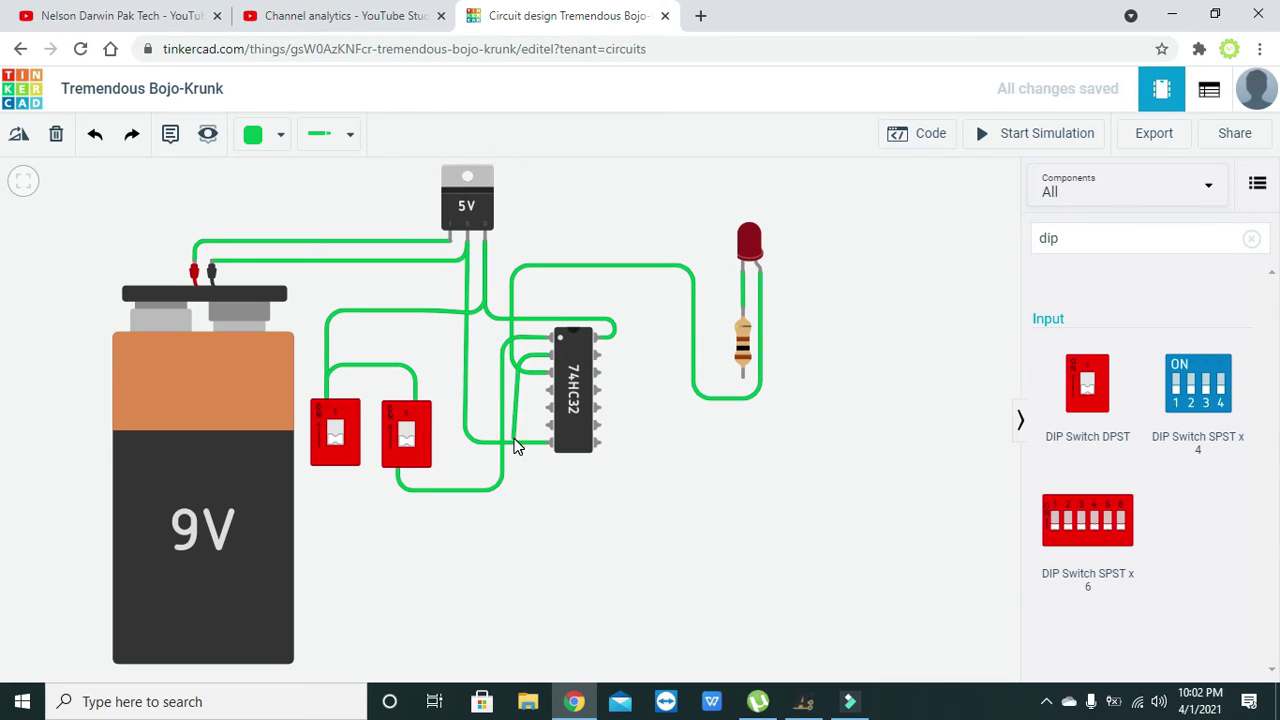
{"action": "left_click", "coordinate": [518, 490]}
{"action": "left_click", "coordinate": [493, 508]}
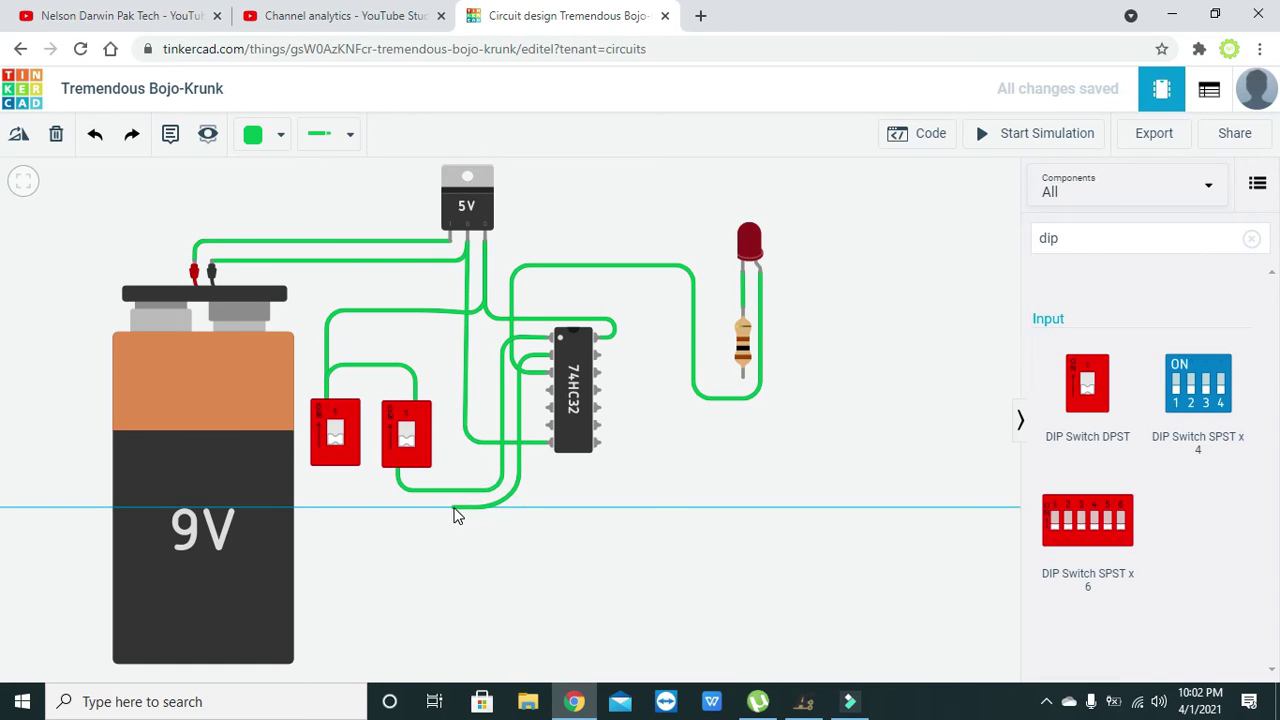
{"action": "left_click", "coordinate": [323, 508]}
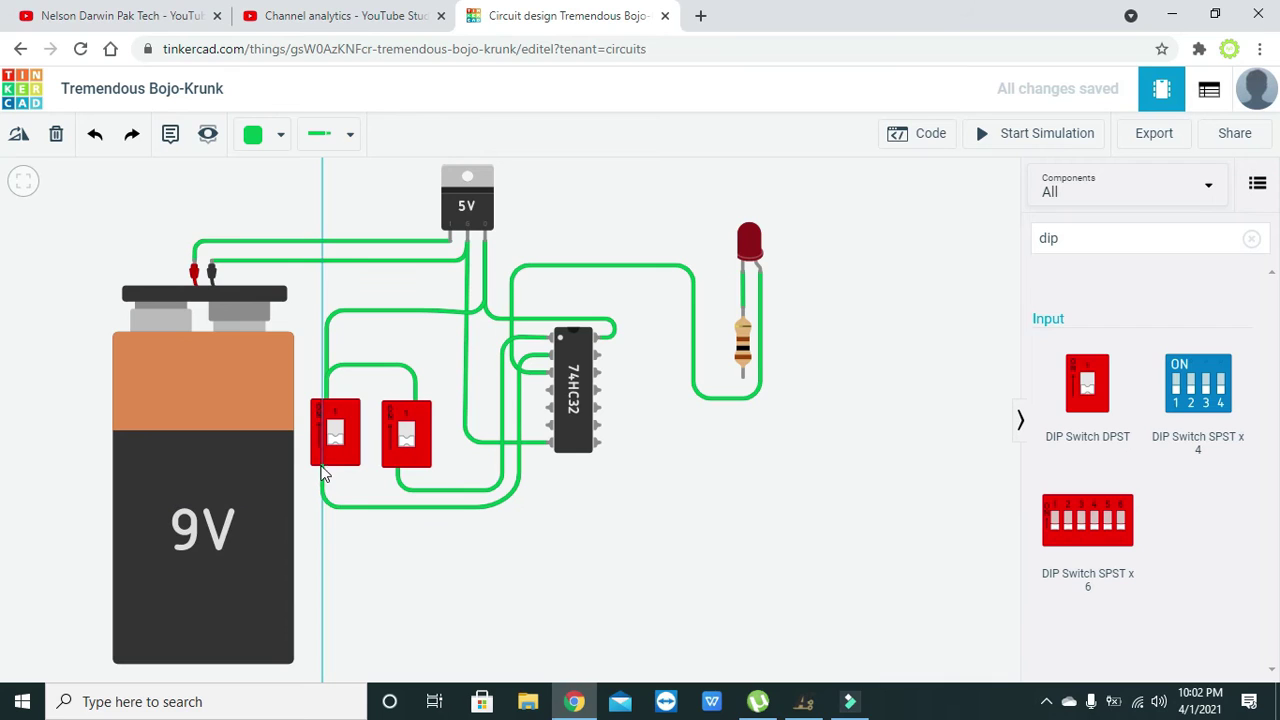
{"action": "left_click", "coordinate": [322, 460]}
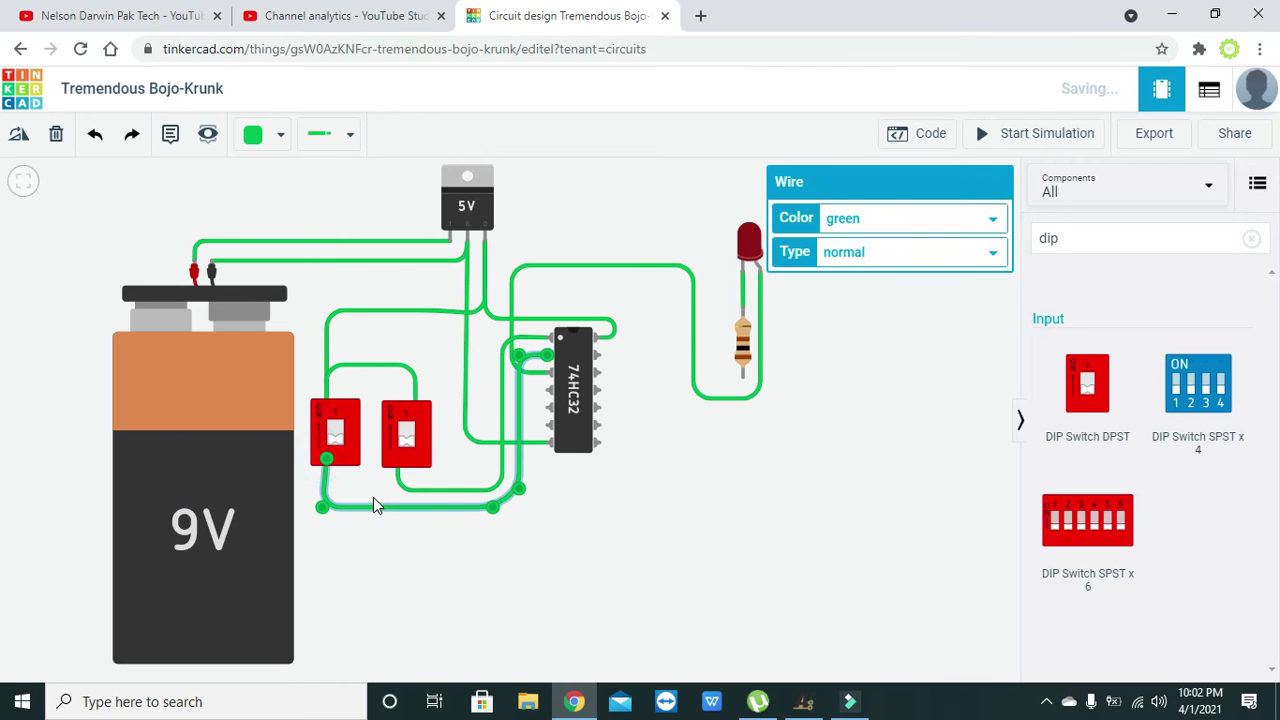
{"action": "left_click_drag", "start_coordinate": [331, 512], "coordinate": [323, 508]}
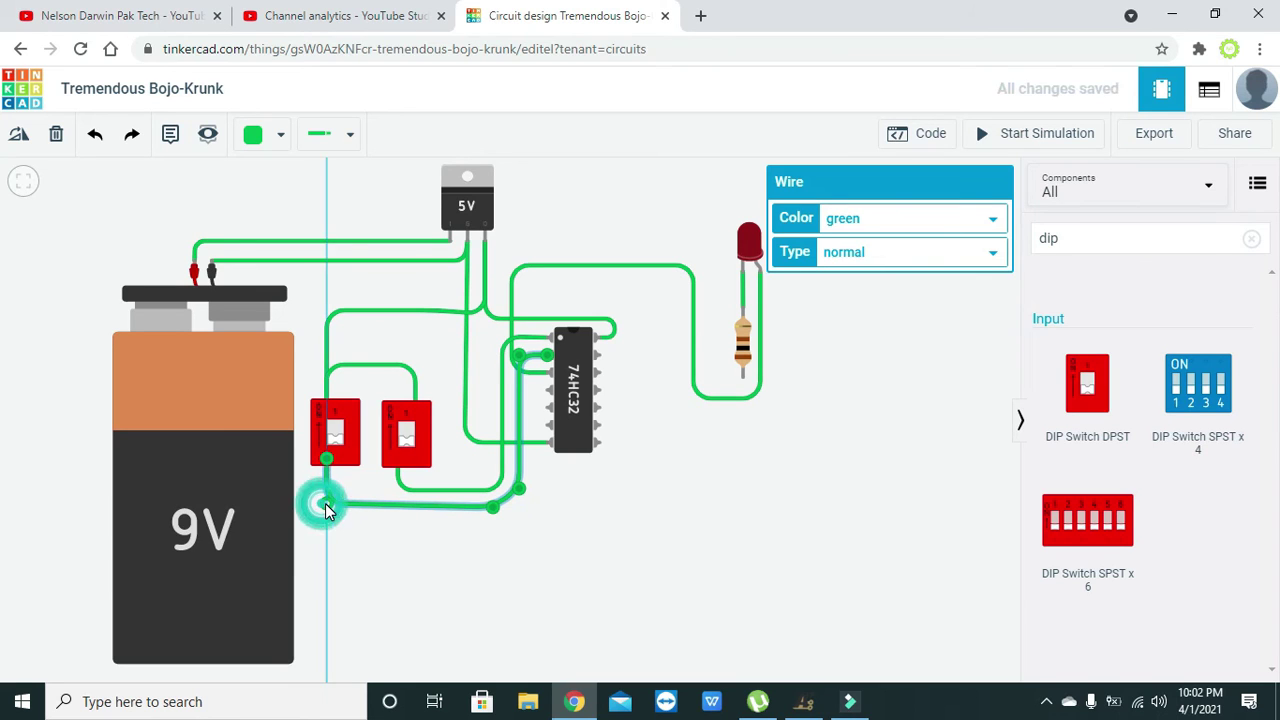
{"action": "left_click", "coordinate": [363, 486]}
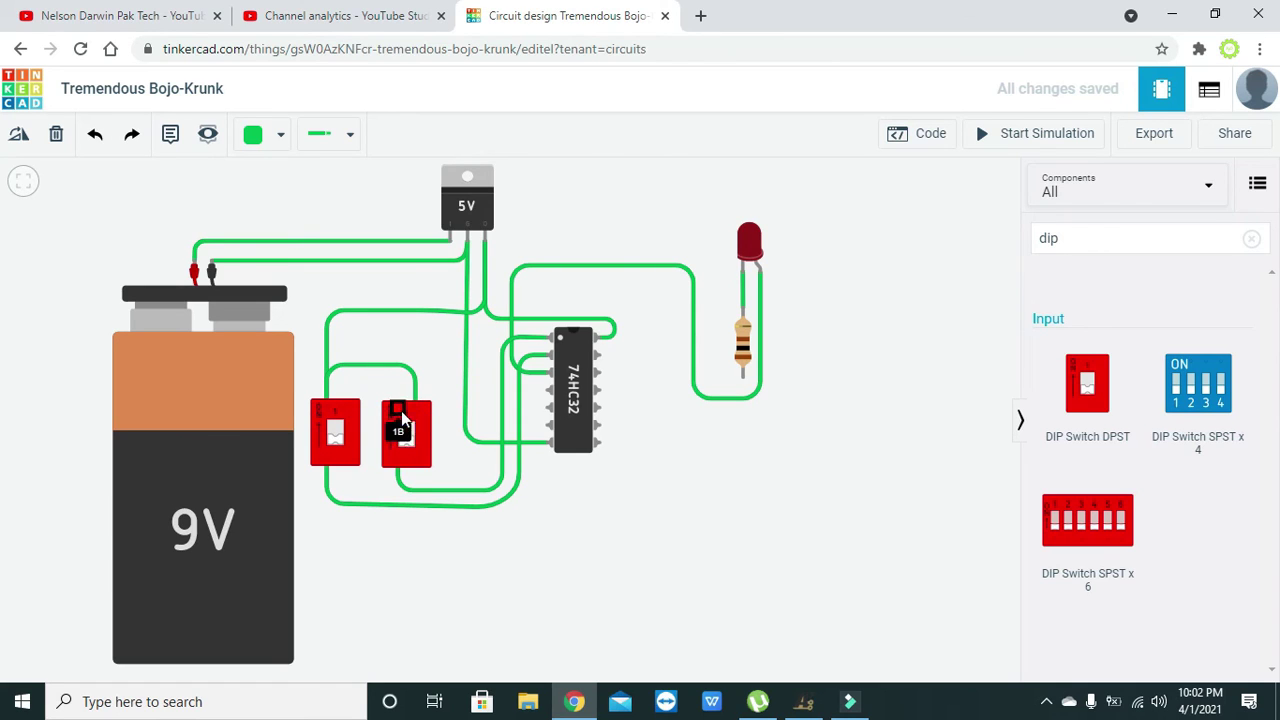
{"action": "left_click", "coordinate": [425, 428]}
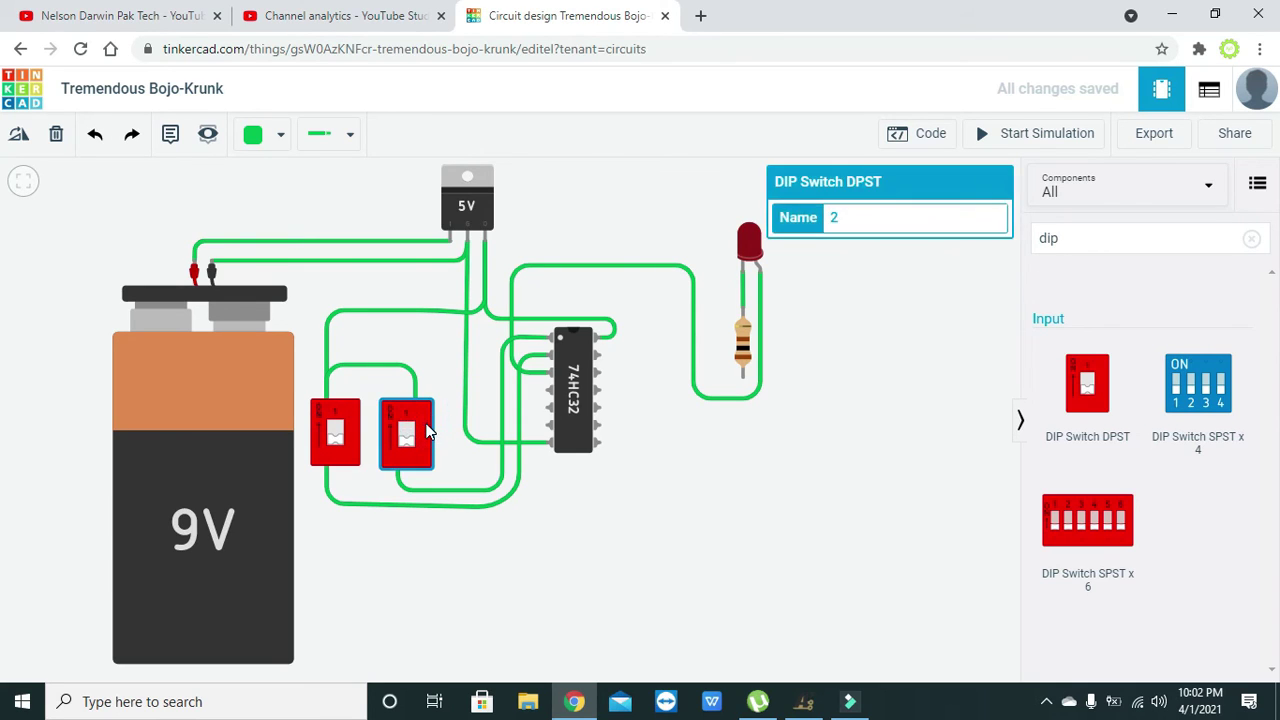
{"action": "left_click", "coordinate": [852, 283]}
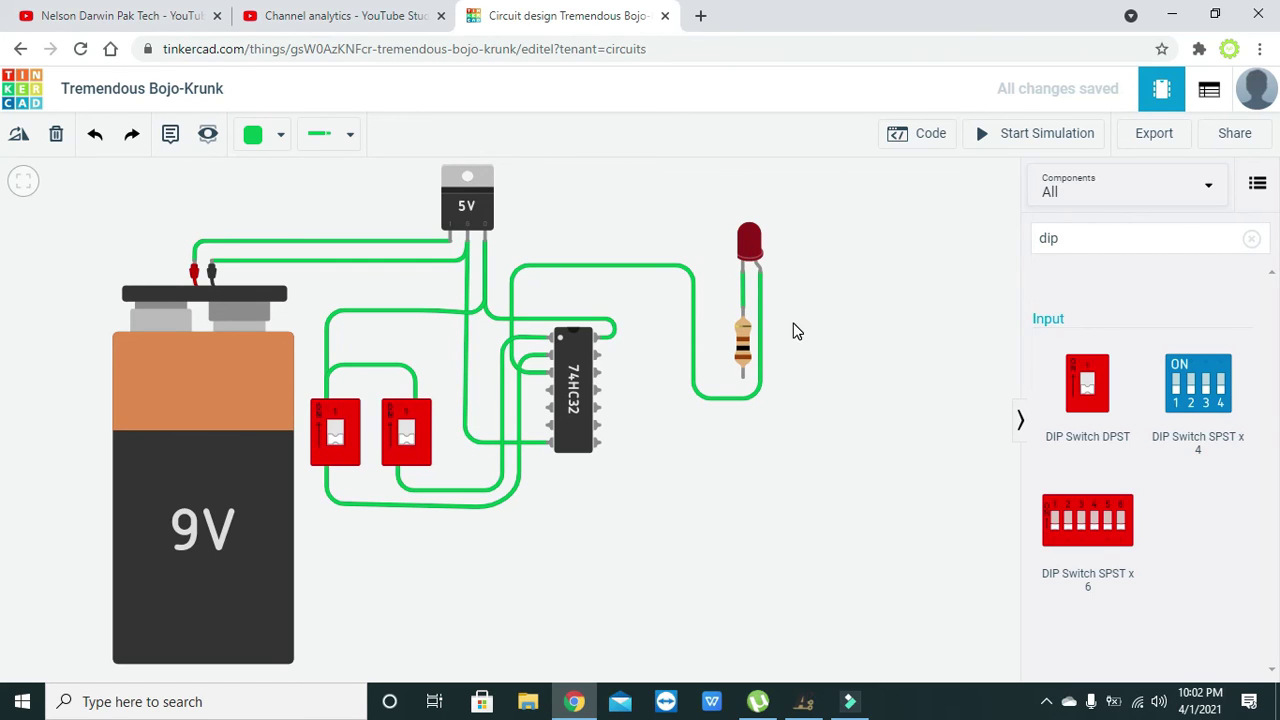
Run a wire from the resistor's free terminal, bent below the chip, to the 74HC32 ground pin.
{"action": "left_click", "coordinate": [731, 386]}
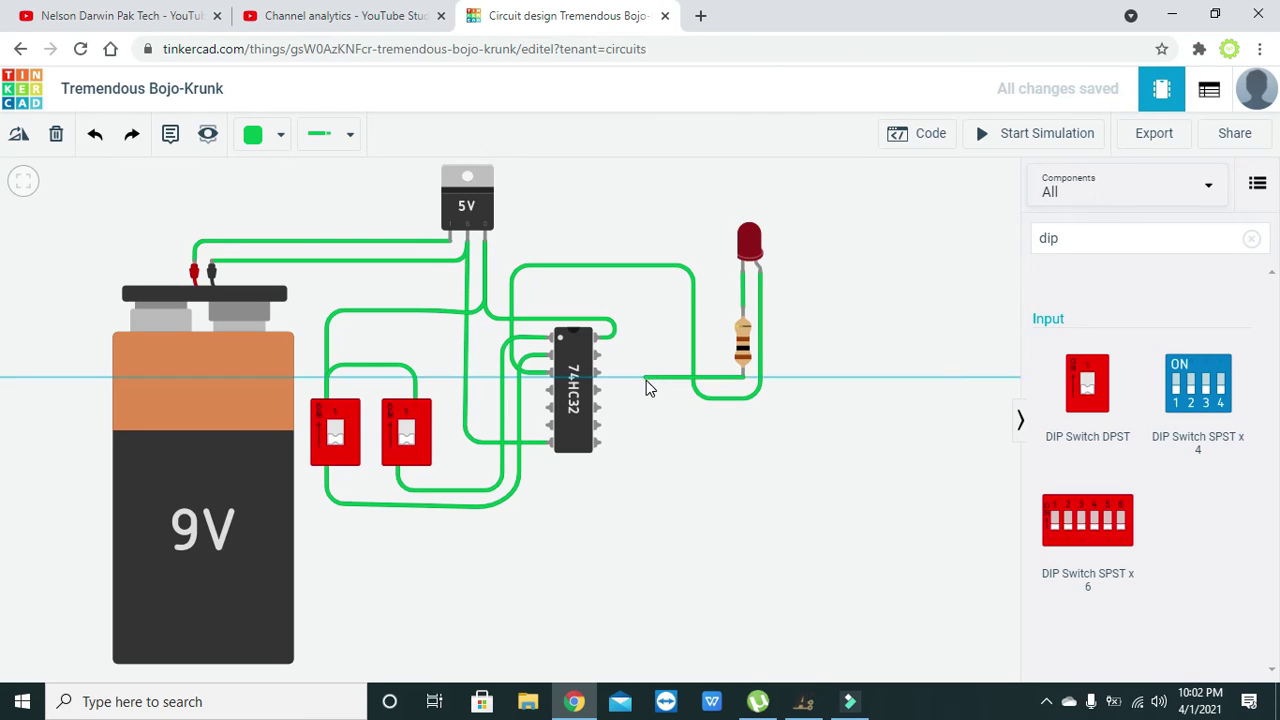
{"action": "left_click", "coordinate": [646, 378]}
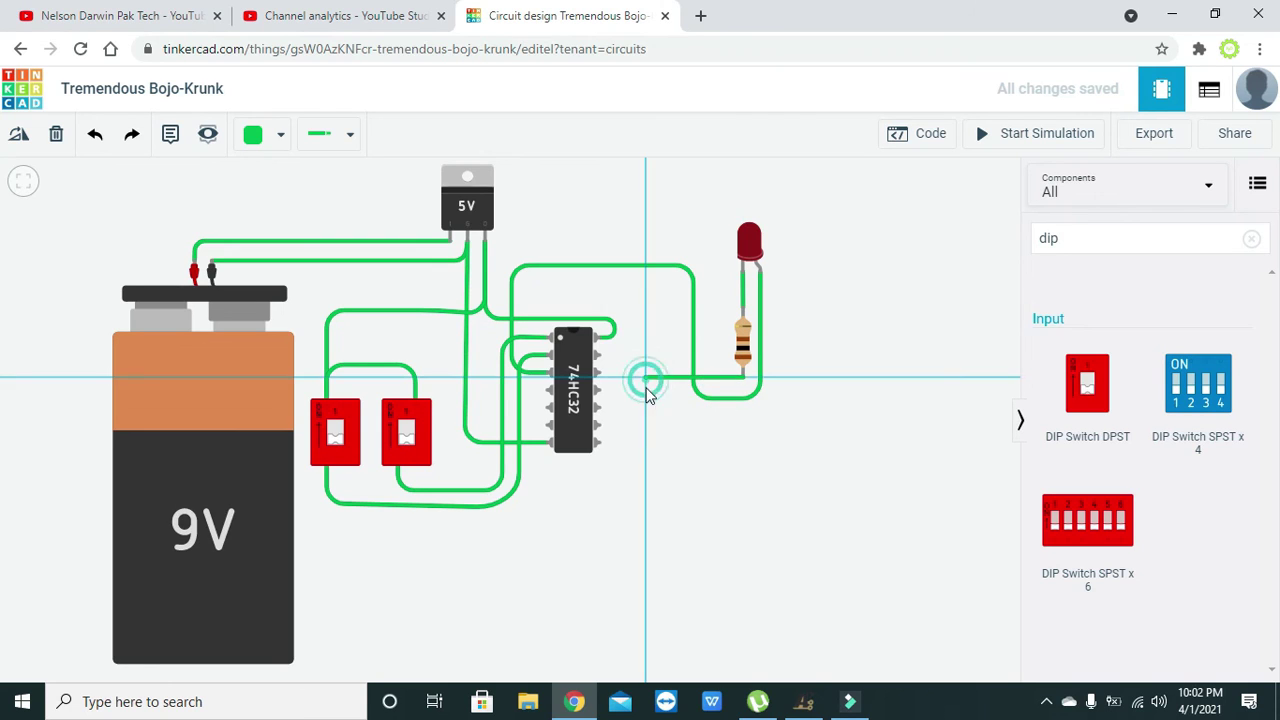
{"action": "left_click", "coordinate": [646, 466]}
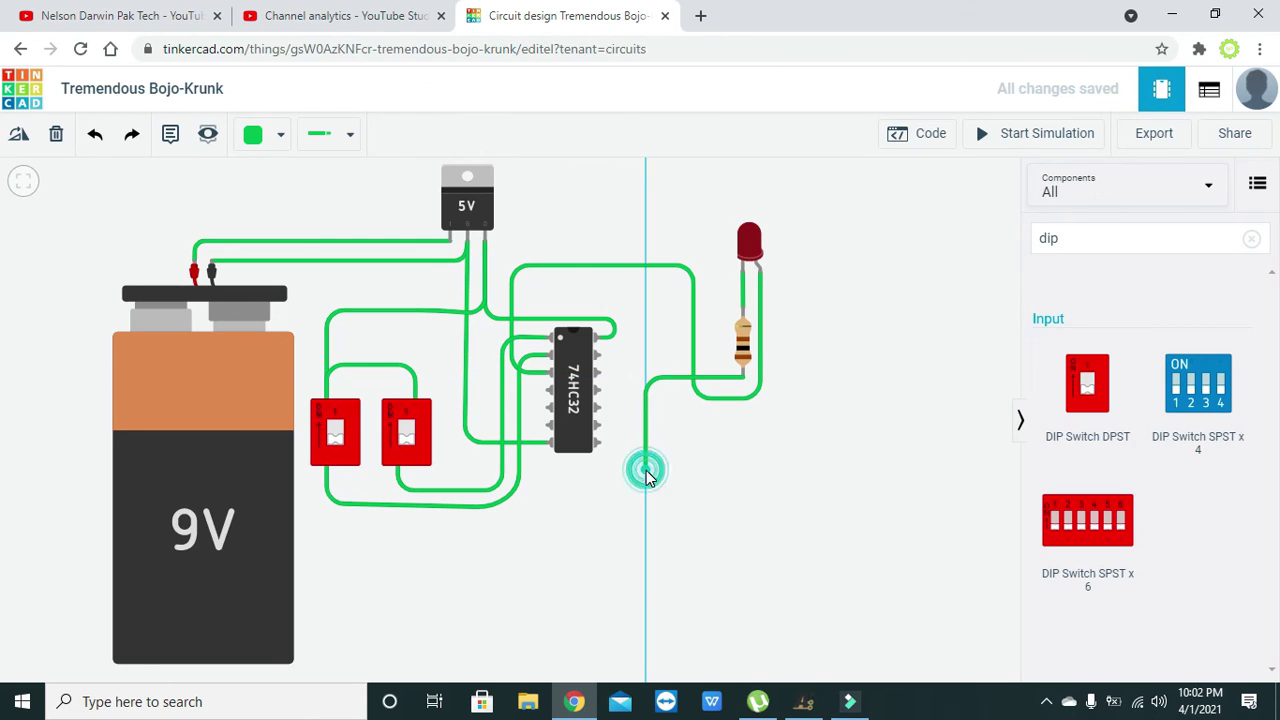
{"action": "left_click", "coordinate": [546, 468]}
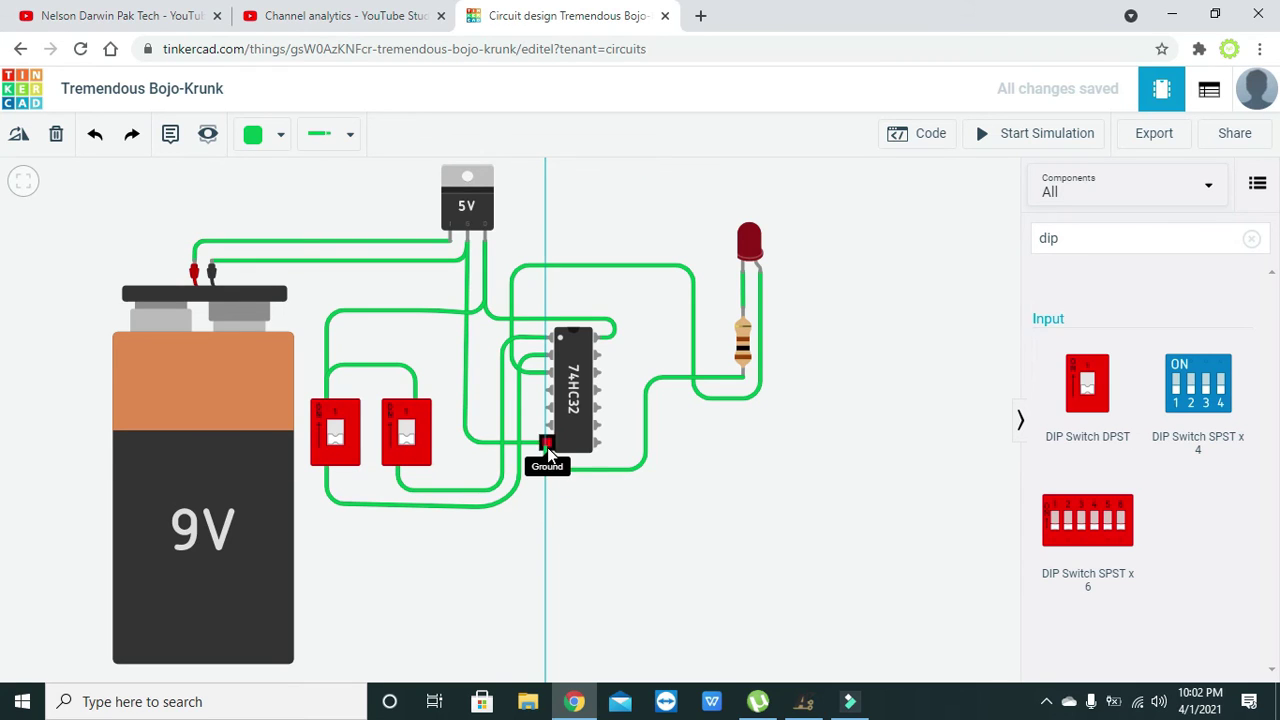
{"action": "left_click", "coordinate": [548, 442]}
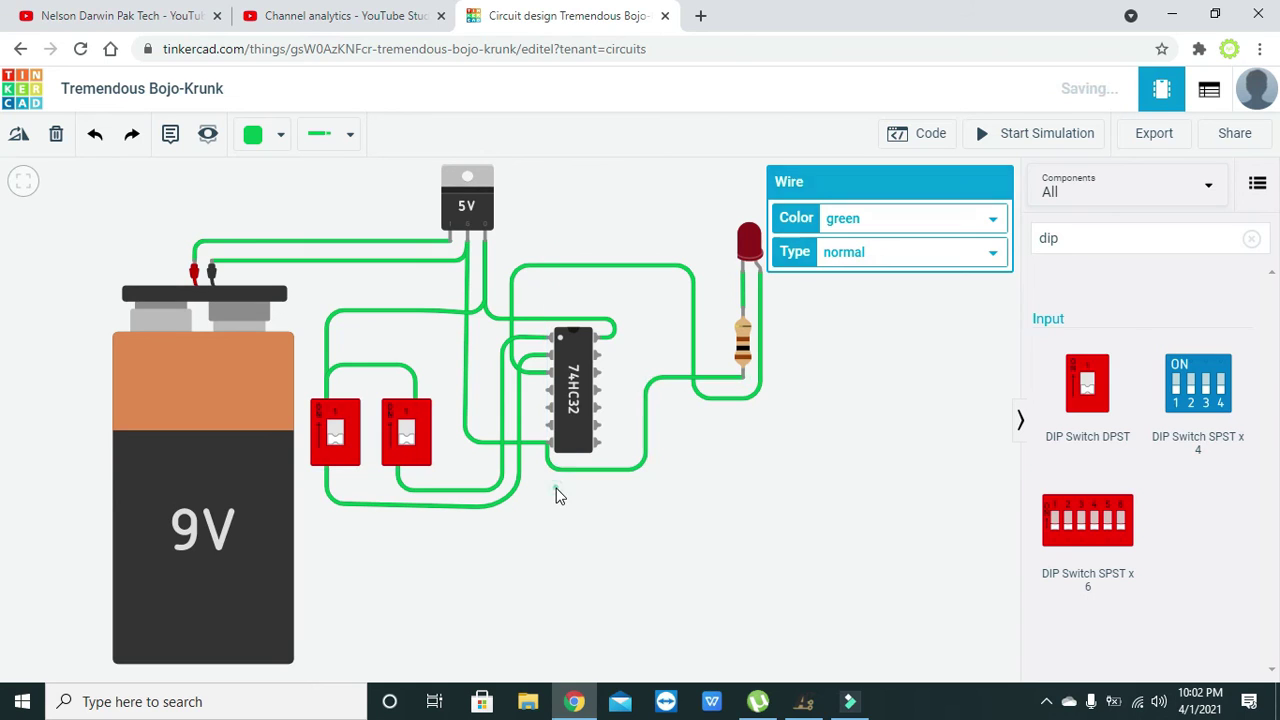
{"action": "left_click", "coordinate": [557, 491]}
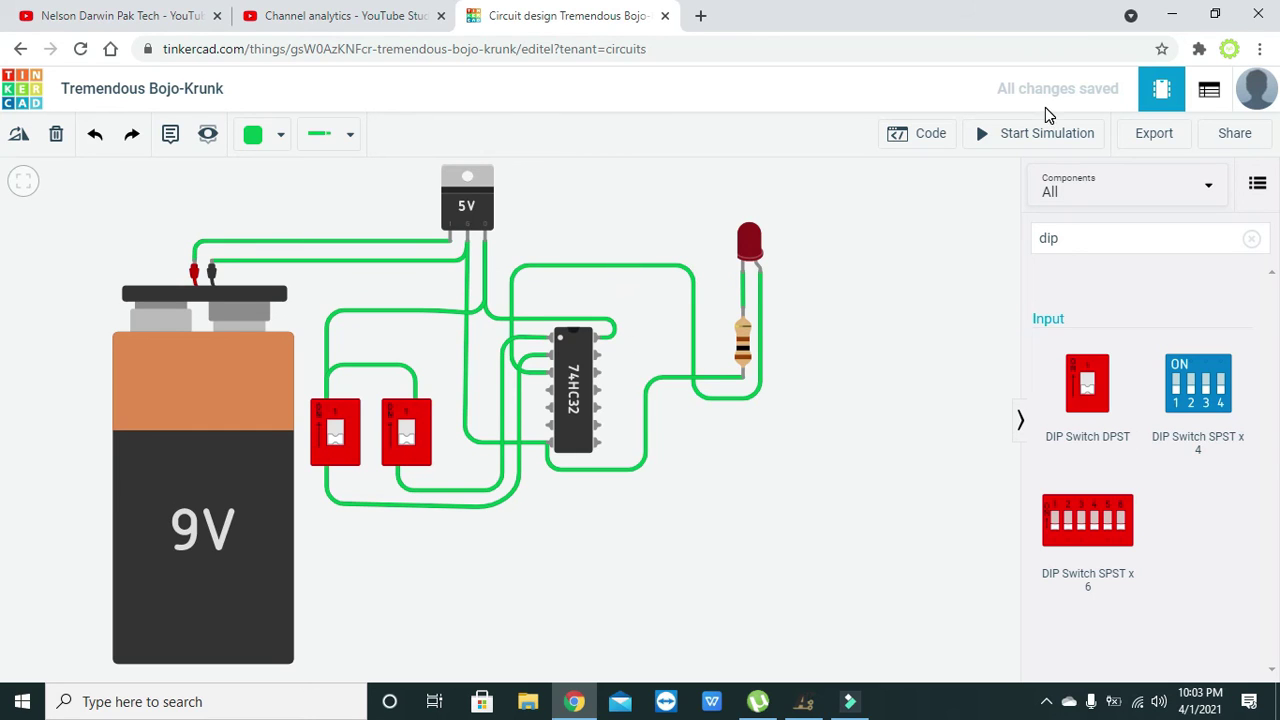
Start the simulation and flip the left and right DIP switches to test the LED.
{"action": "left_click", "coordinate": [1027, 139]}
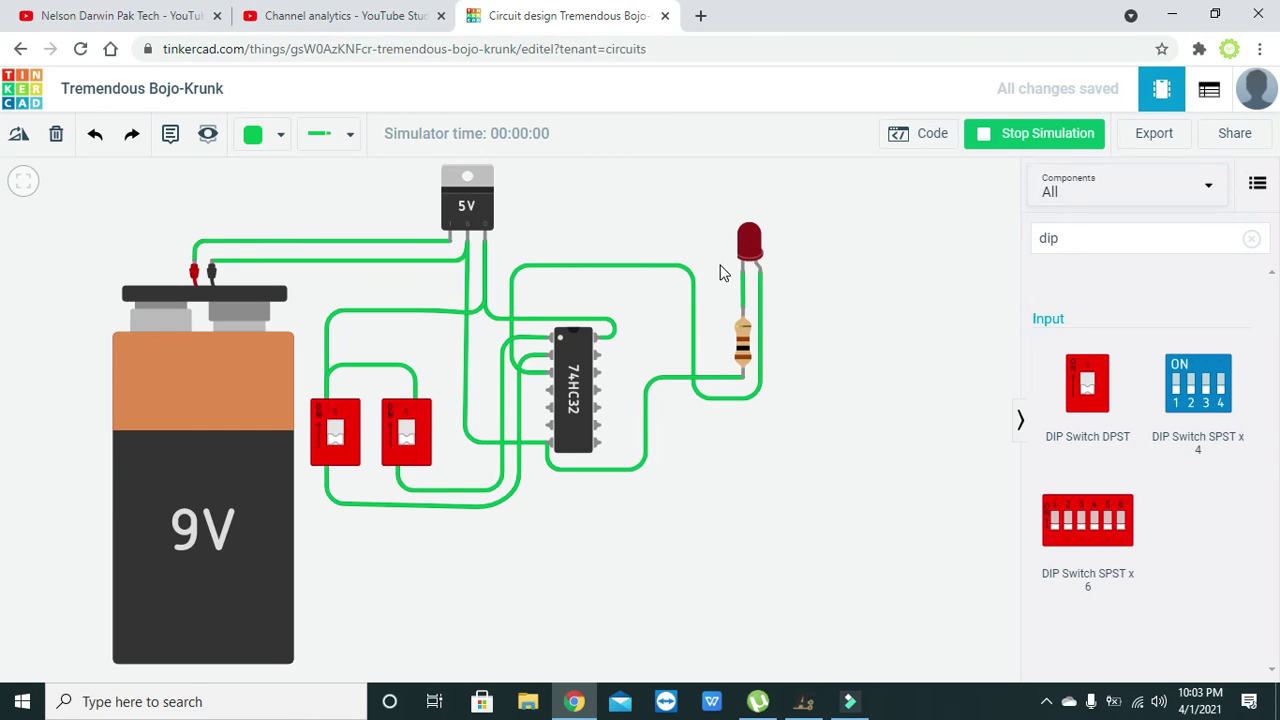
{"action": "left_click", "coordinate": [340, 440]}
{"action": "left_click", "coordinate": [407, 440]}
{"action": "left_click", "coordinate": [338, 432]}
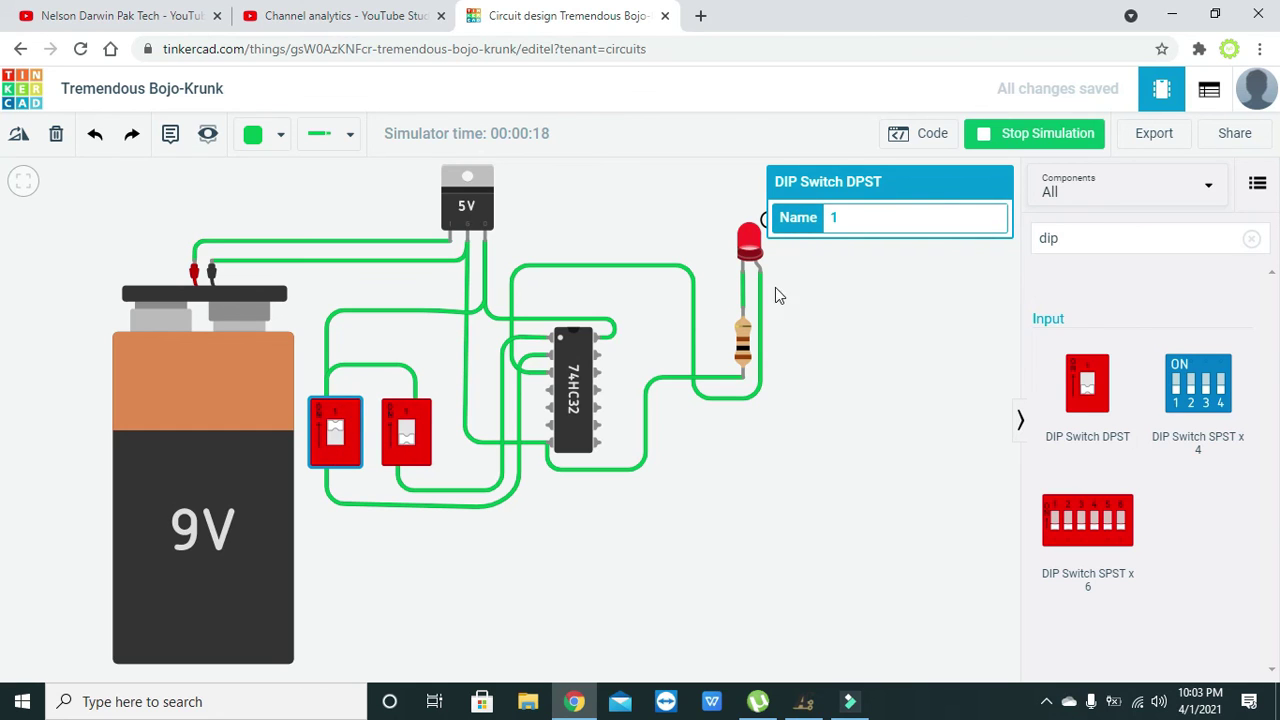
{"action": "left_click", "coordinate": [829, 367]}
{"action": "left_click_drag", "start_coordinate": [829, 370], "coordinate": [801, 372]}
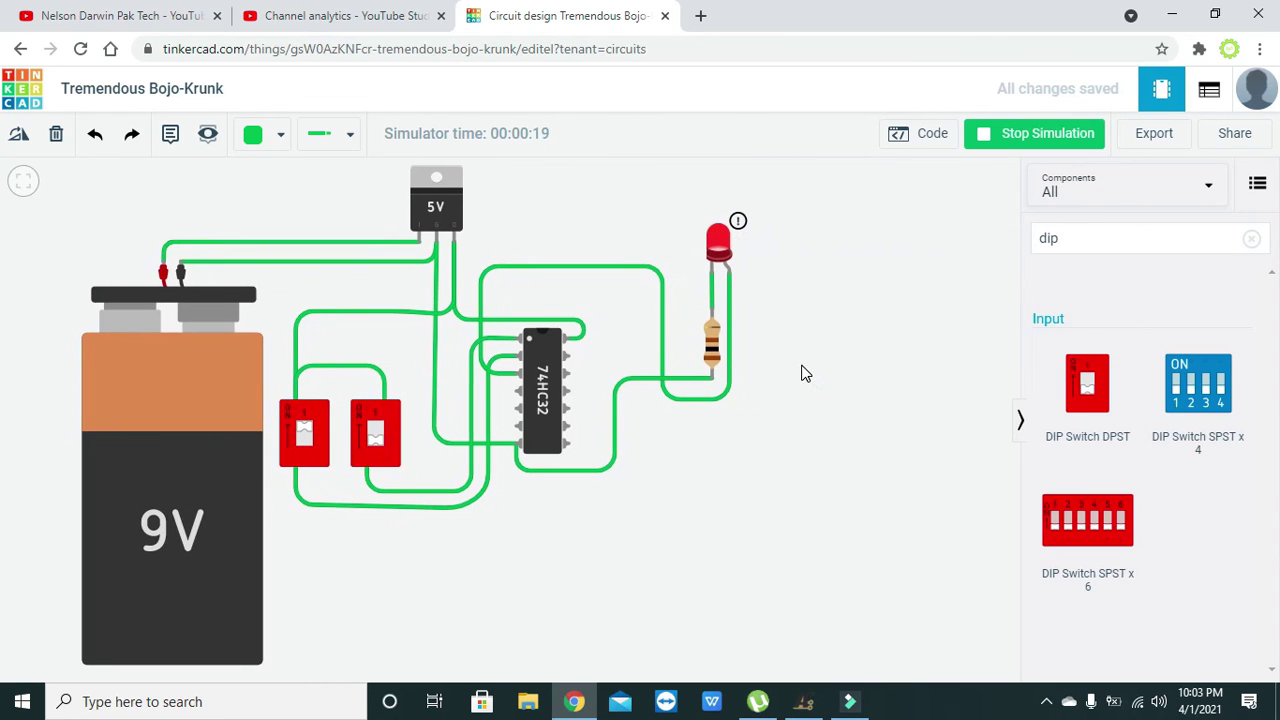
{"action": "left_click", "coordinate": [313, 440]}
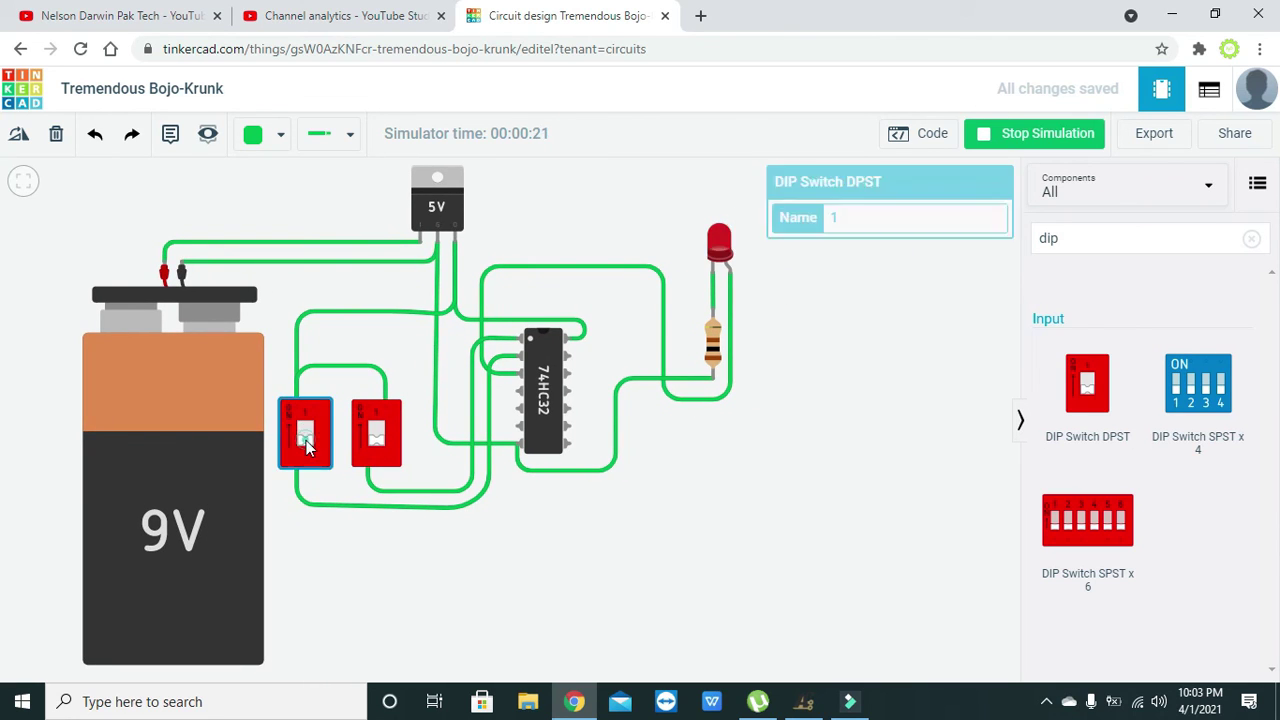
{"action": "left_click", "coordinate": [377, 432]}
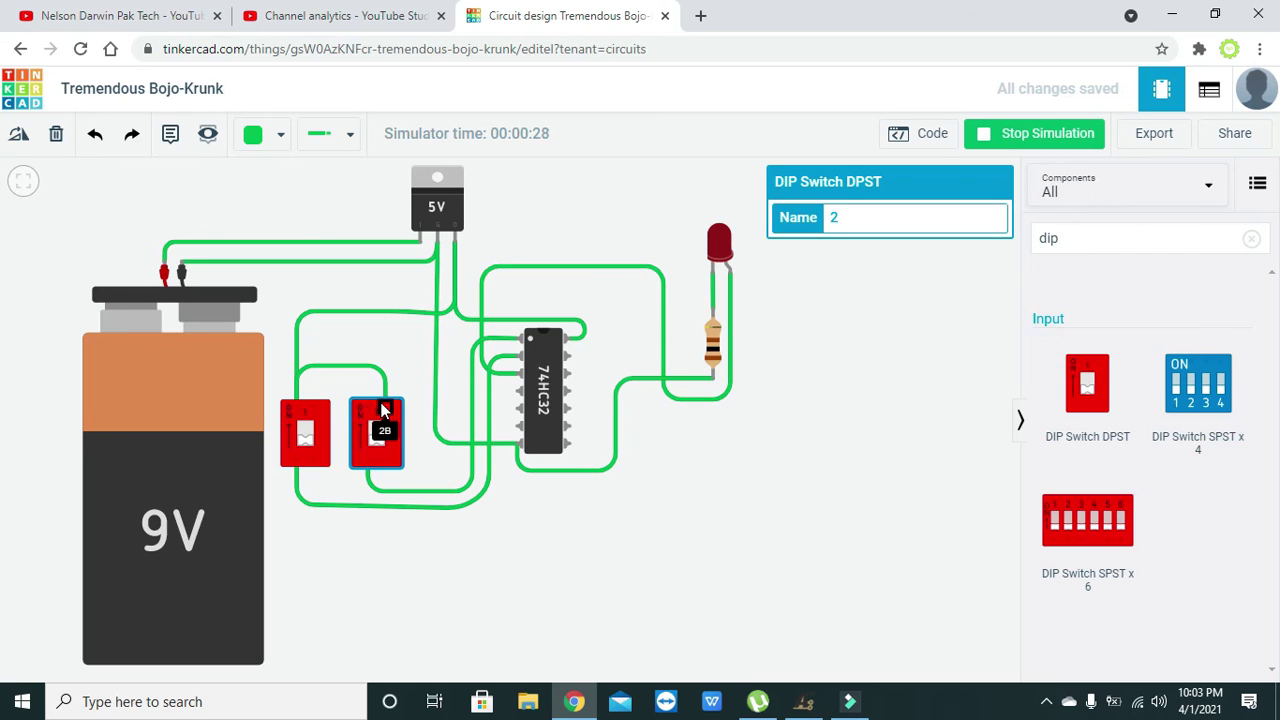
With the simulation stopped, move the inter-switch wire to the right switch's left terminal, then restart it.
{"action": "left_click", "coordinate": [1028, 133]}
{"action": "left_click", "coordinate": [386, 388]}
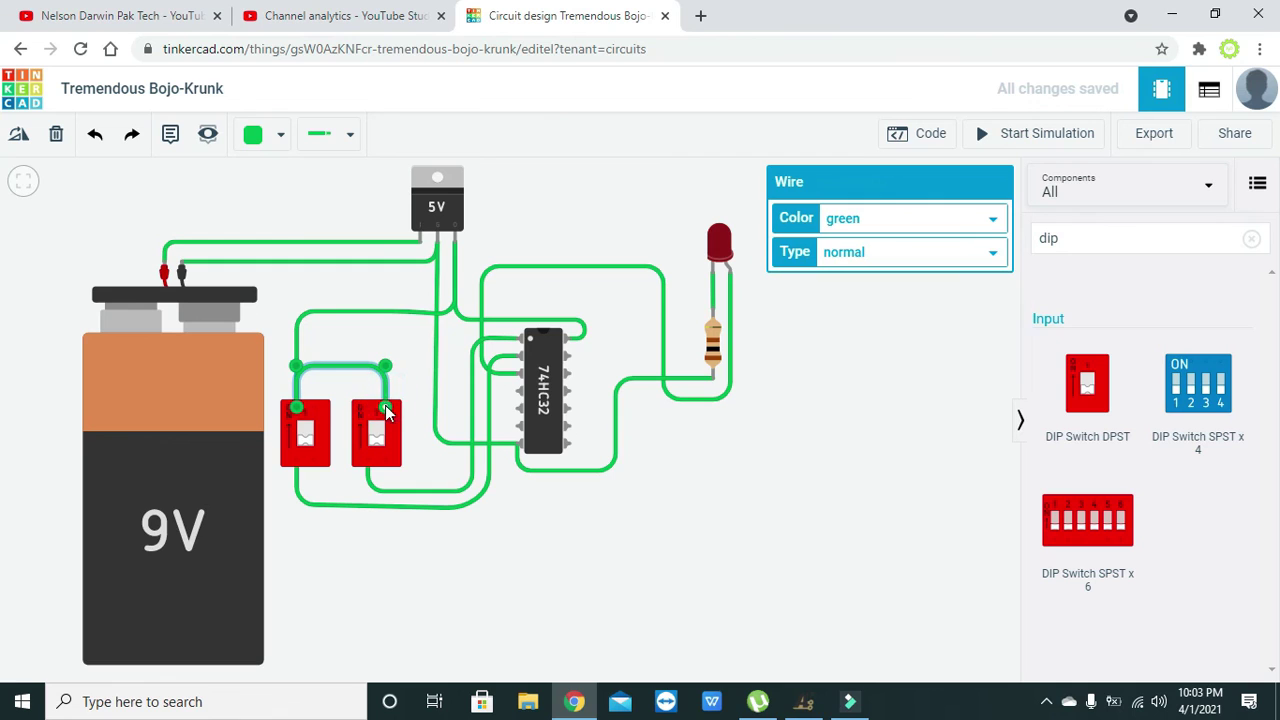
{"action": "left_click_drag", "start_coordinate": [385, 407], "coordinate": [368, 366]}
{"action": "left_click", "coordinate": [378, 432]}
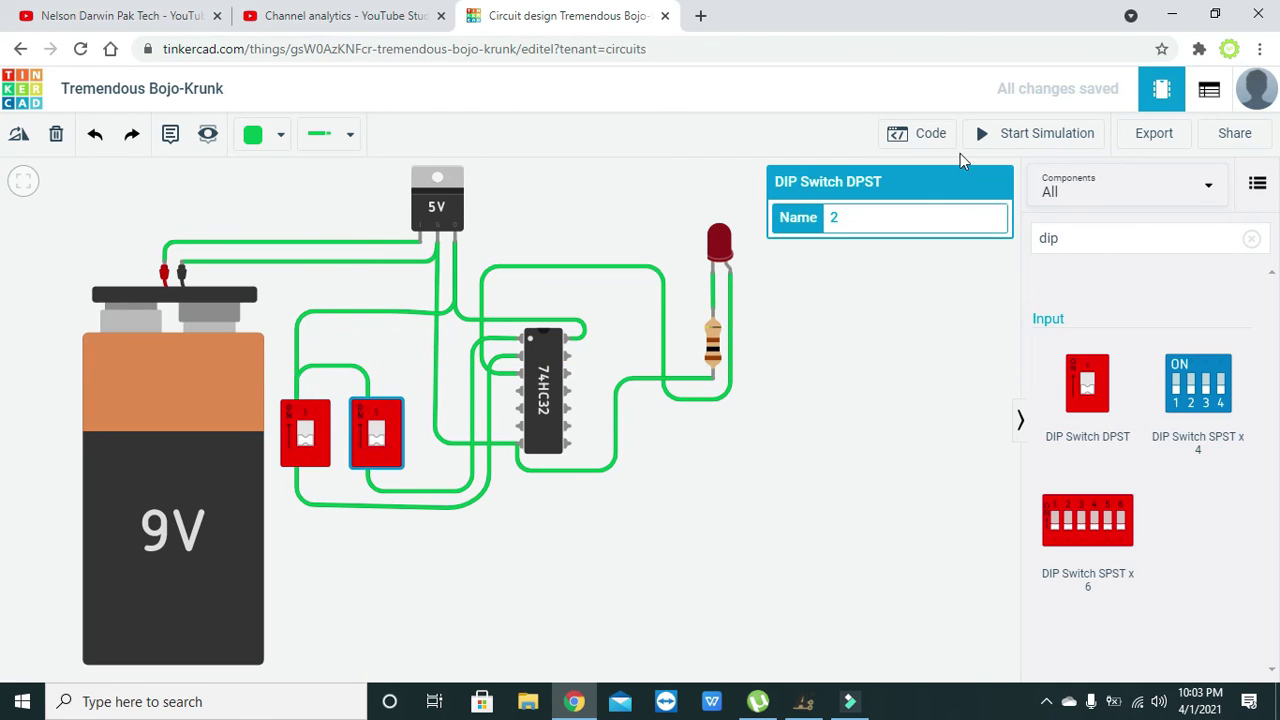
{"action": "left_click", "coordinate": [1010, 136]}
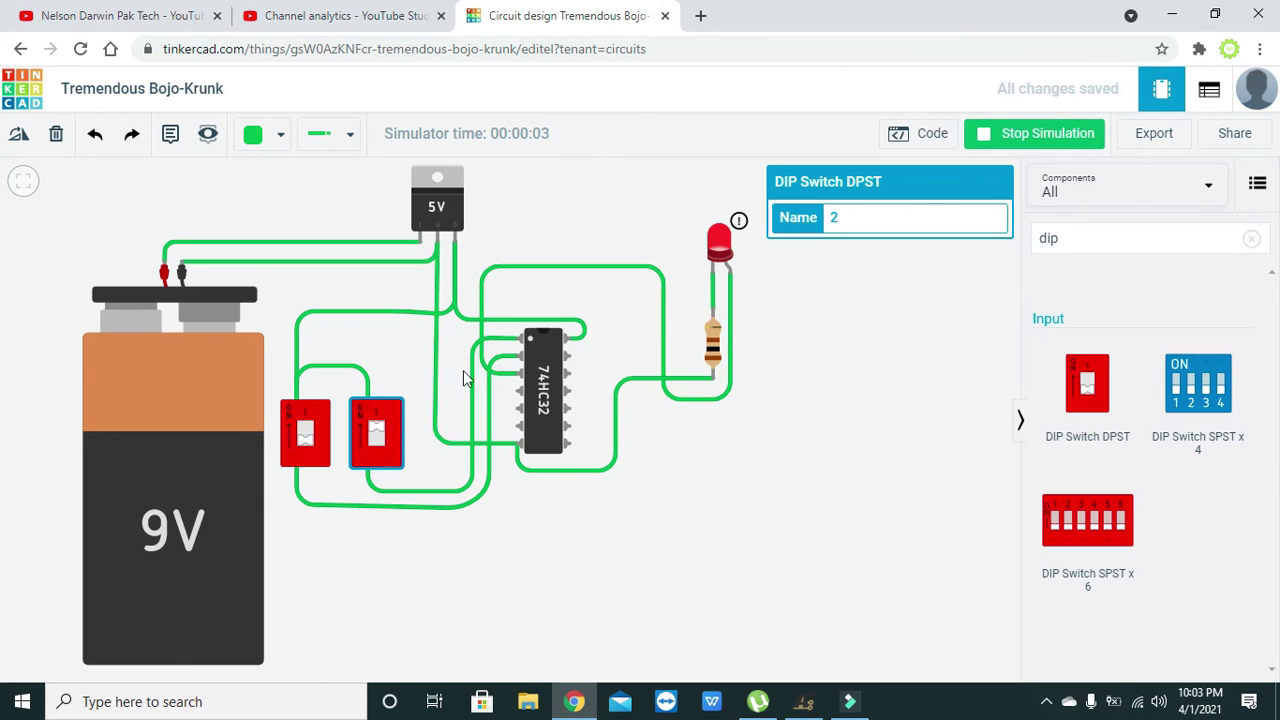
Flip the left and right DIP switches through their on/off combinations, watching the LED go dark only when both are off.
{"action": "left_click", "coordinate": [310, 433]}
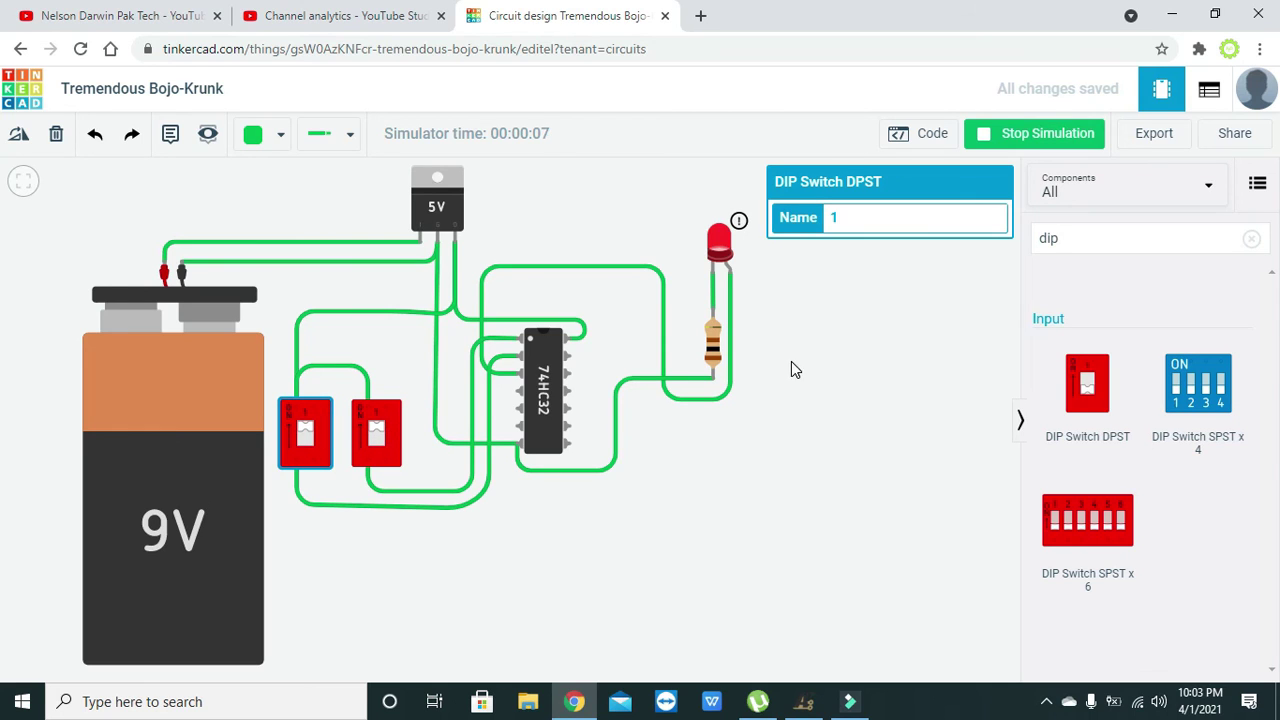
{"action": "left_click", "coordinate": [748, 268]}
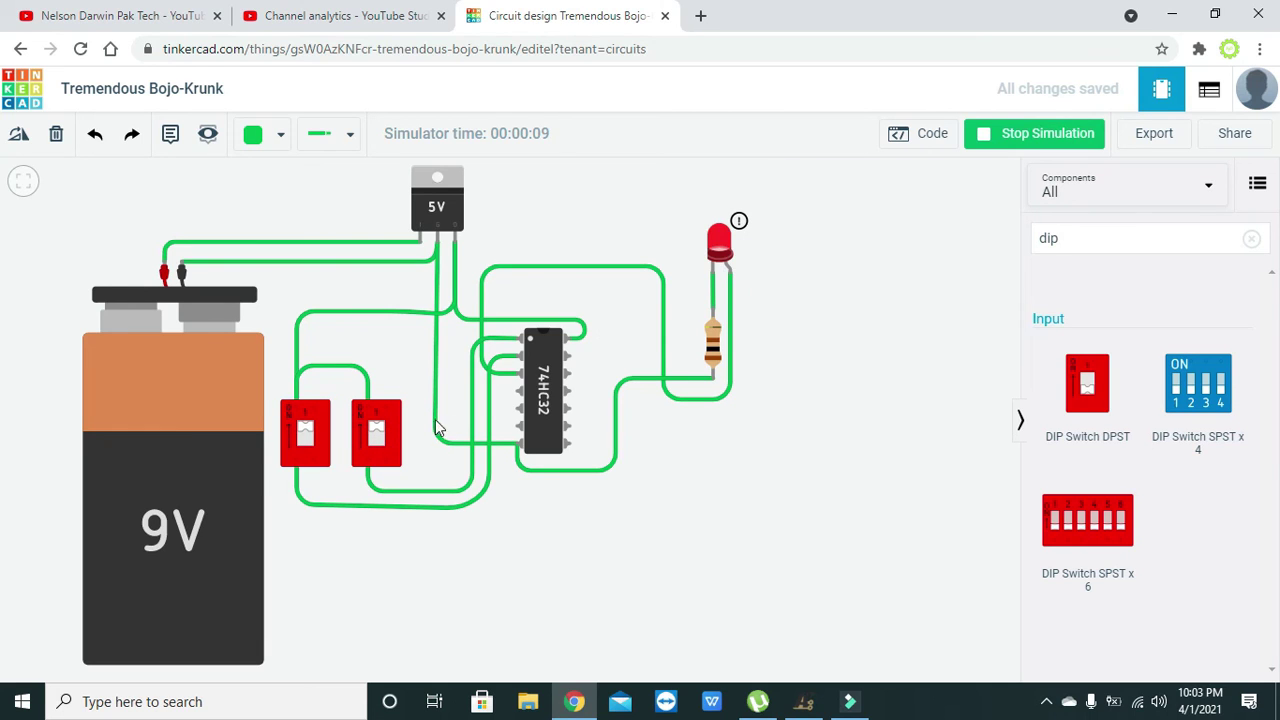
{"action": "left_click", "coordinate": [305, 440]}
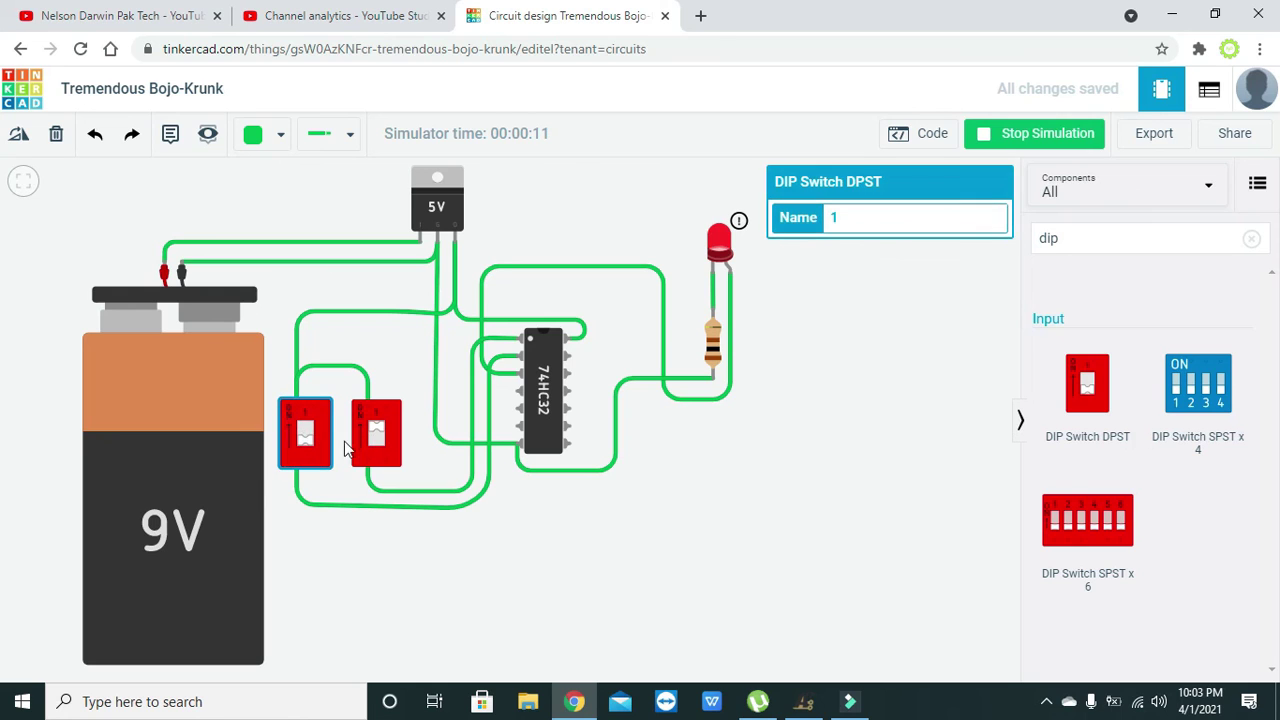
{"action": "left_click", "coordinate": [378, 441]}
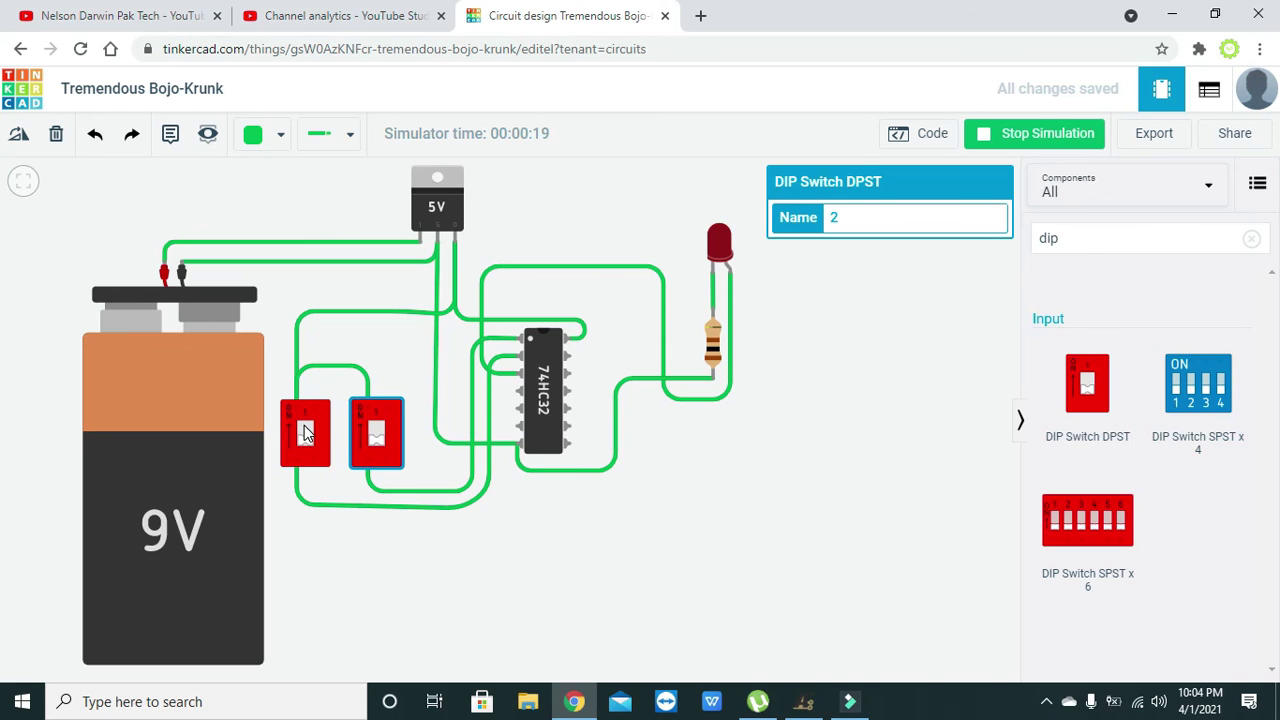
{"action": "left_click", "coordinate": [382, 431]}
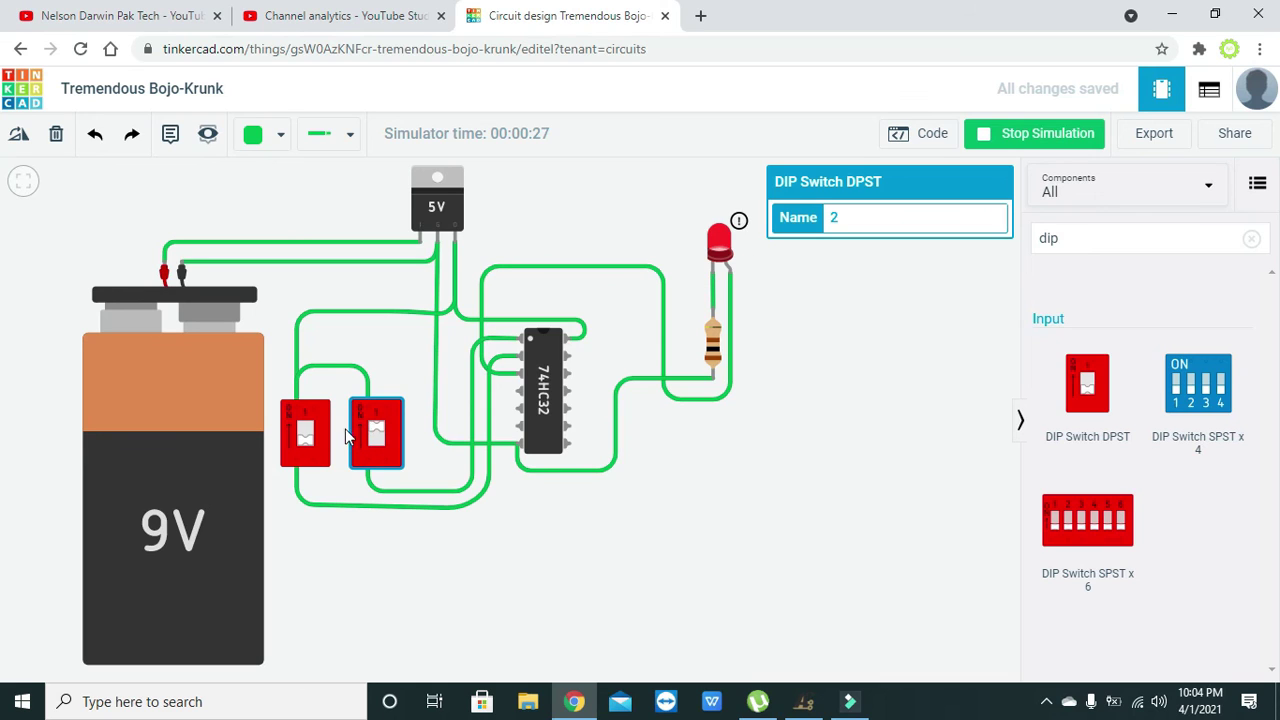
{"action": "left_click", "coordinate": [307, 437]}
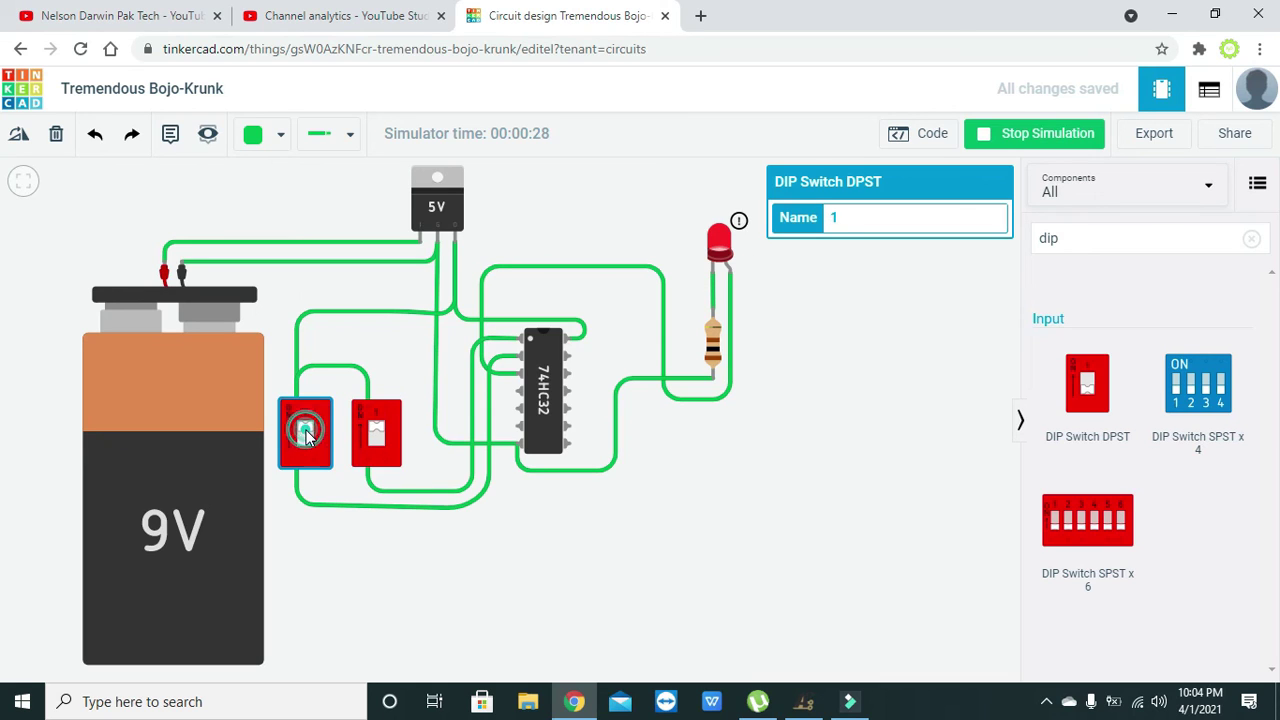
{"action": "left_click", "coordinate": [384, 435]}
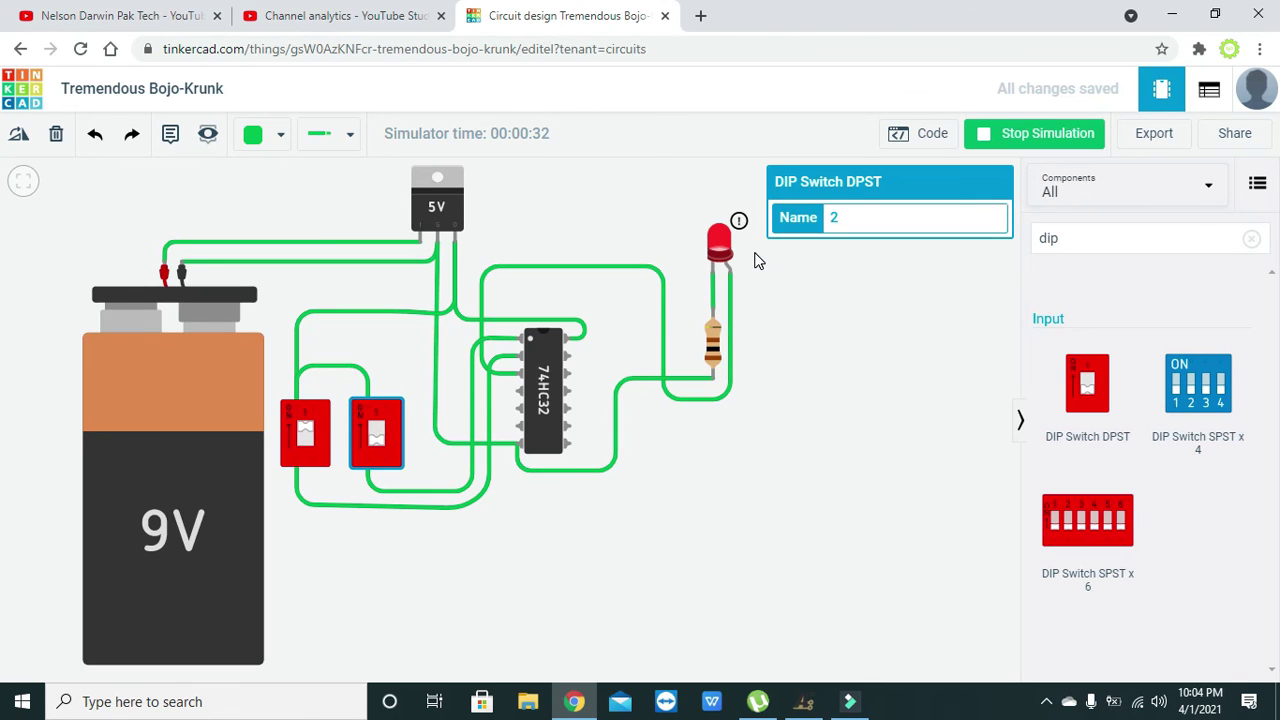
{"action": "left_click", "coordinate": [376, 438]}
{"action": "left_click", "coordinate": [807, 349]}
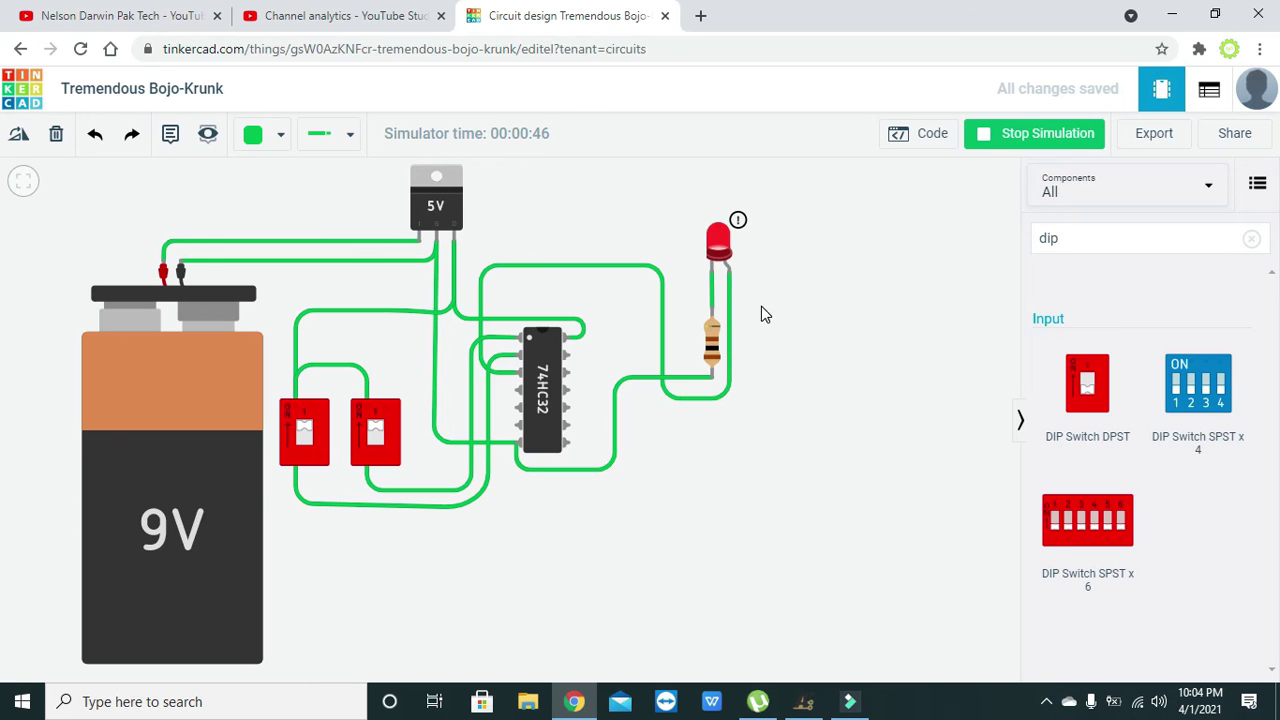
{"action": "left_click_drag", "start_coordinate": [761, 315], "coordinate": [789, 314]}
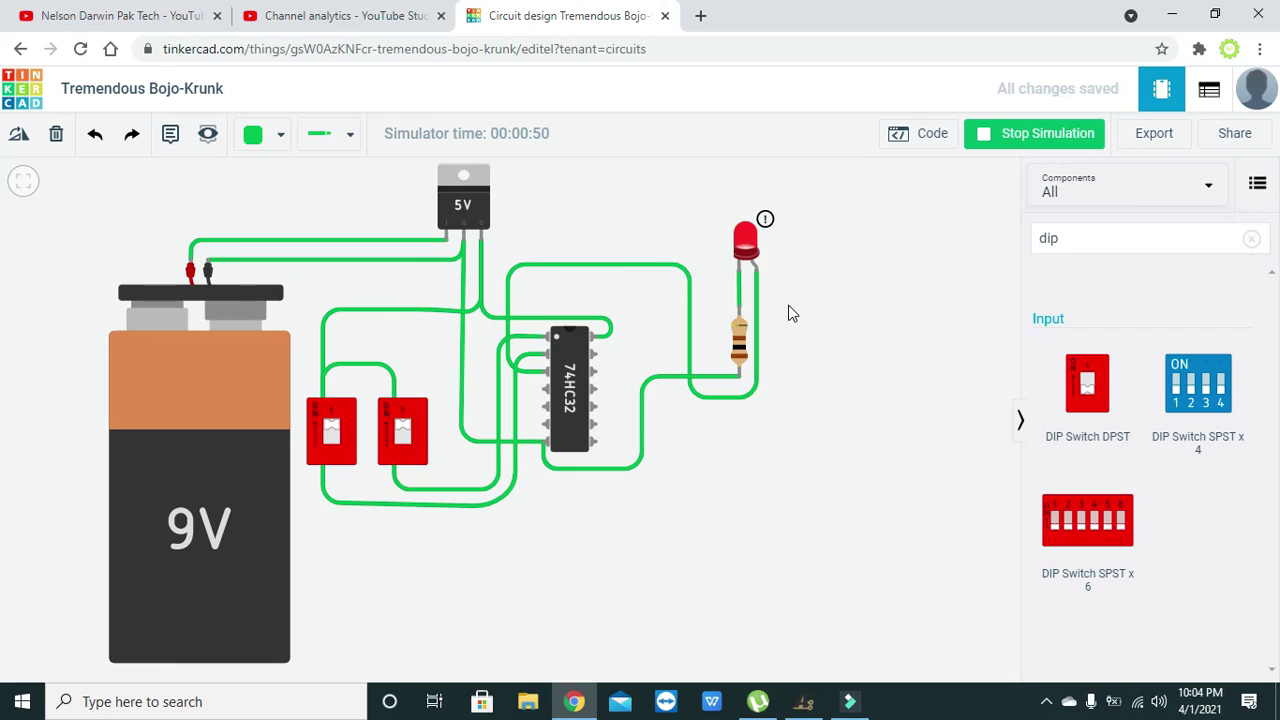